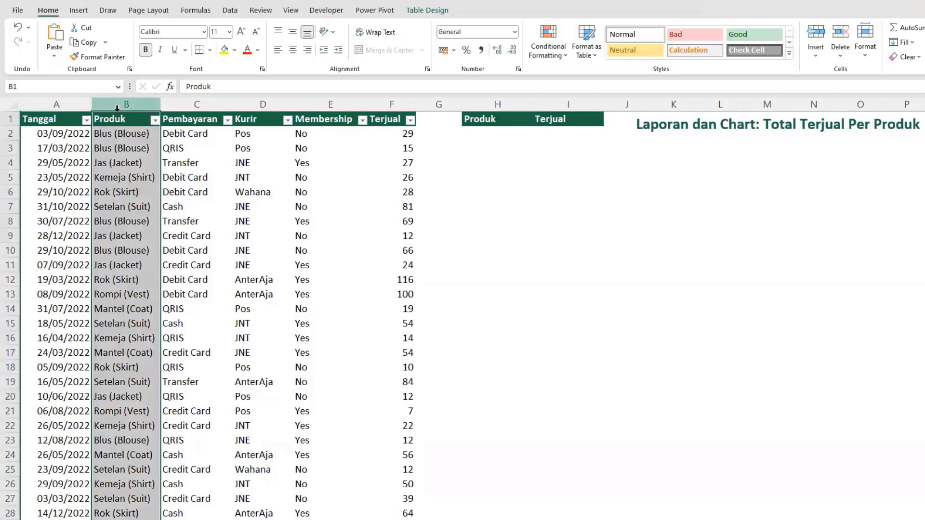
# - Look over the source table's Pembayaran, Kurir, Membership, Terjual and Produk columns
pyautogui.click(213, 104)
pyautogui.click(263, 103)
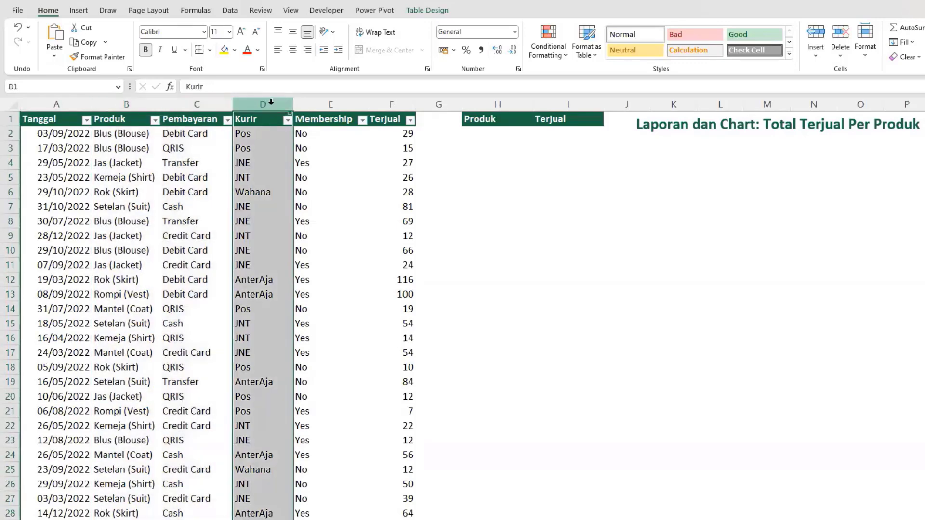
pyautogui.click(317, 103)
pyautogui.click(392, 103)
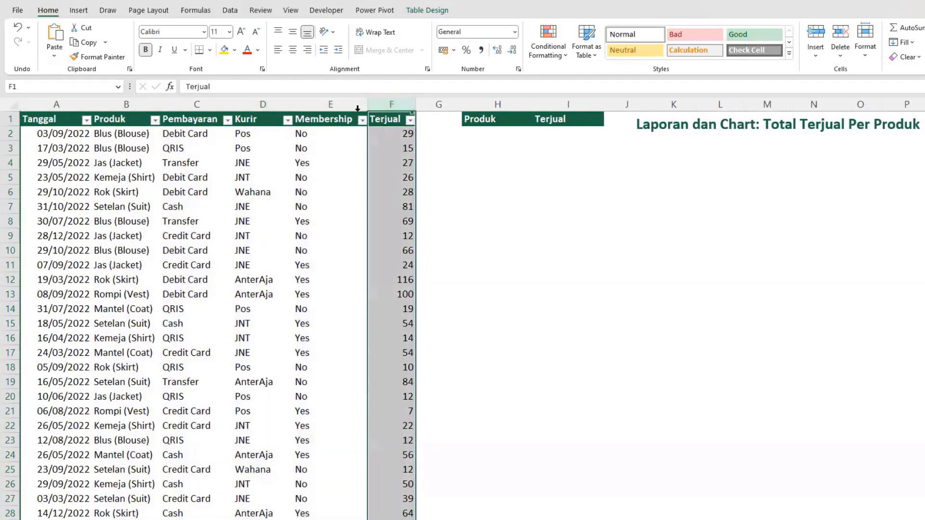
pyautogui.click(106, 145)
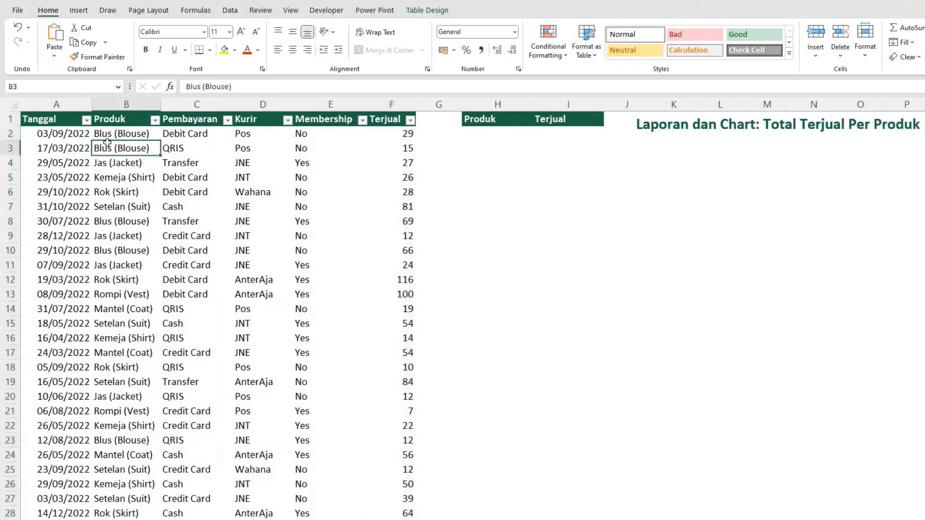
pyautogui.click(134, 168)
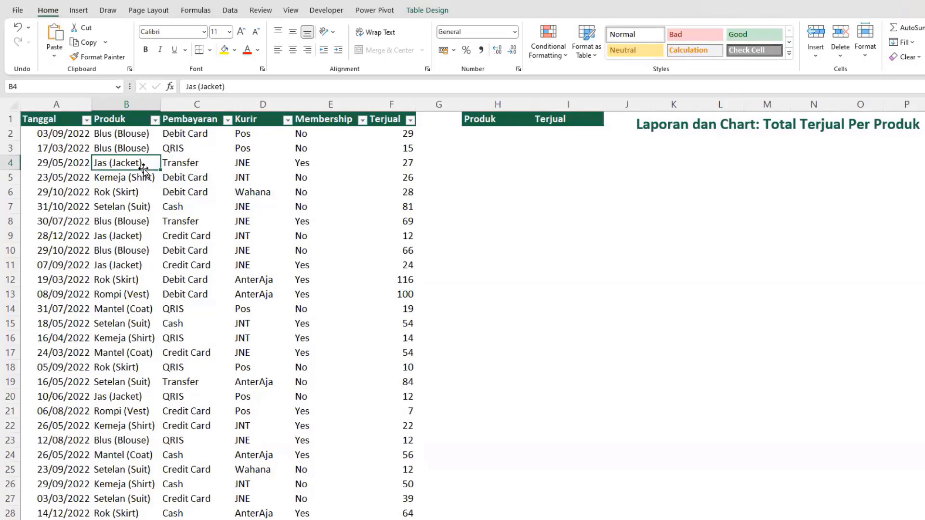
# - Go to the last Produk entry, examine the end of the table and the rows below it, and return to the header
pyautogui.hotkey('ctrl', 'Down')
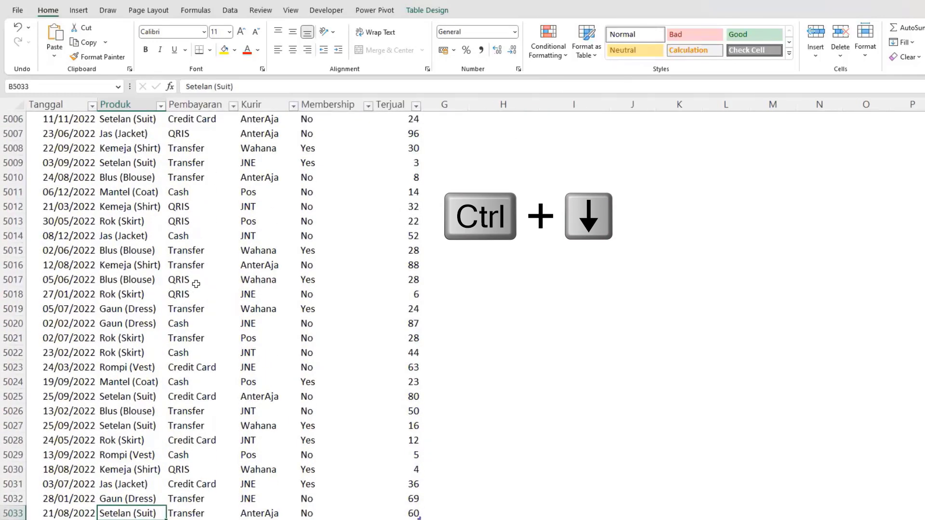
pyautogui.scroll(-3, 196, 284)
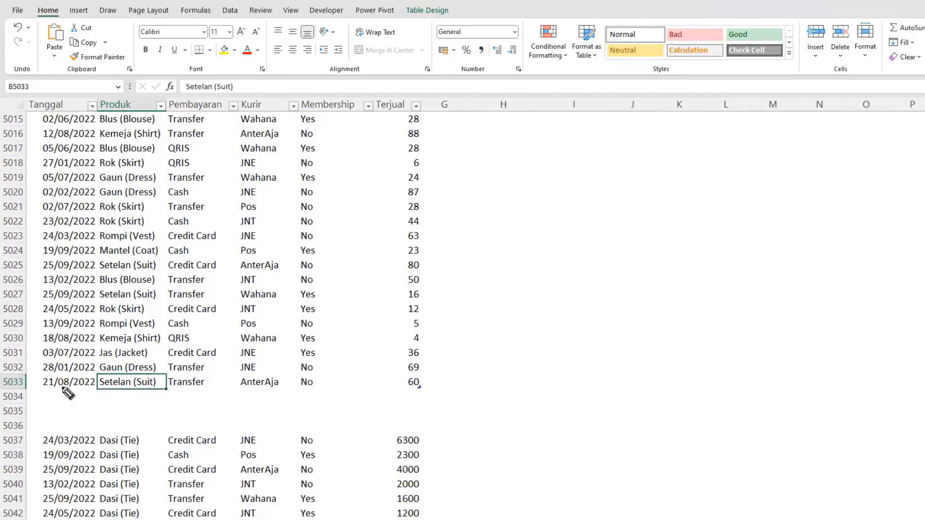
pyautogui.moveTo(63, 388); pyautogui.dragTo(194, 390)
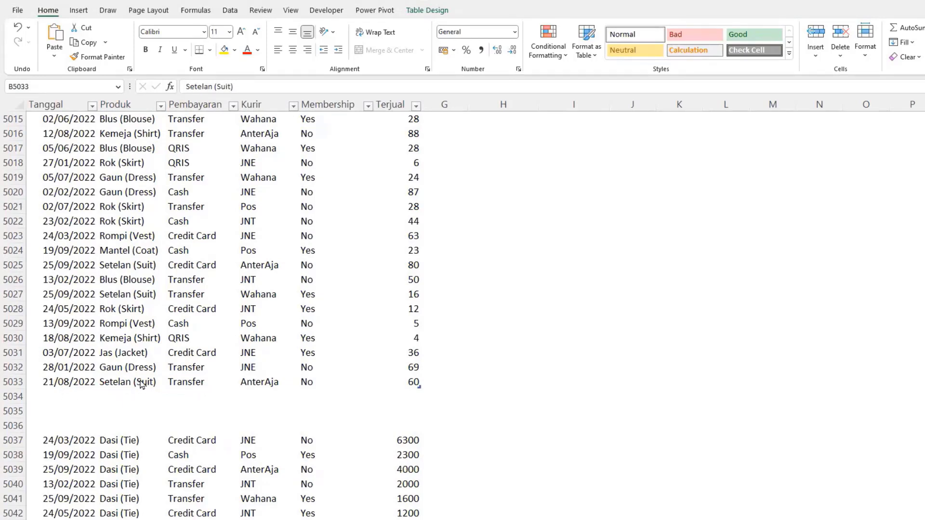
pyautogui.click(140, 384)
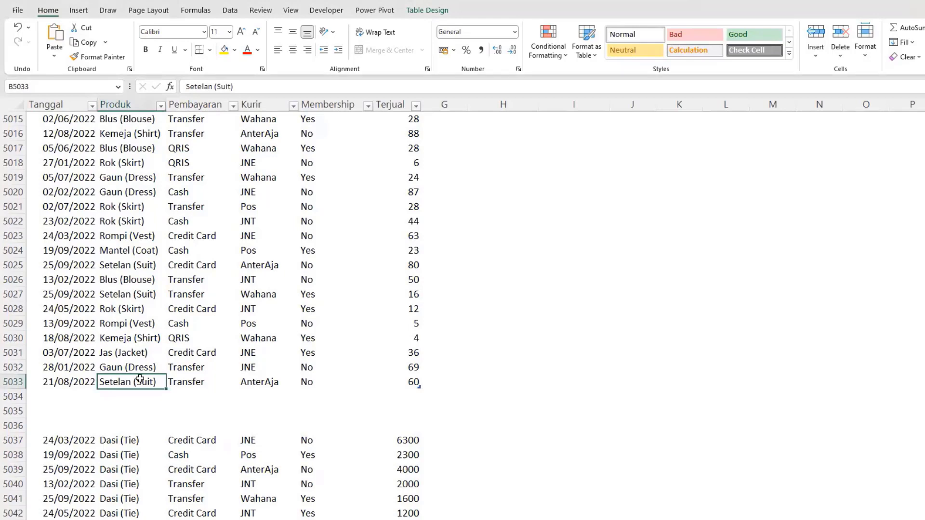
pyautogui.hotkey('ctrl', 'Up')
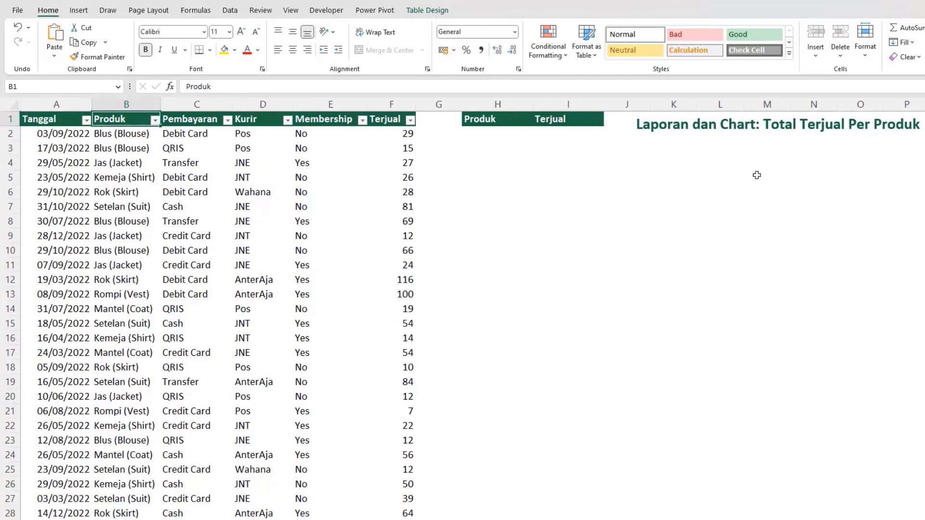
# - Look over the report title and the Produk and Terjual report range H2:I8
pyautogui.click(711, 135)
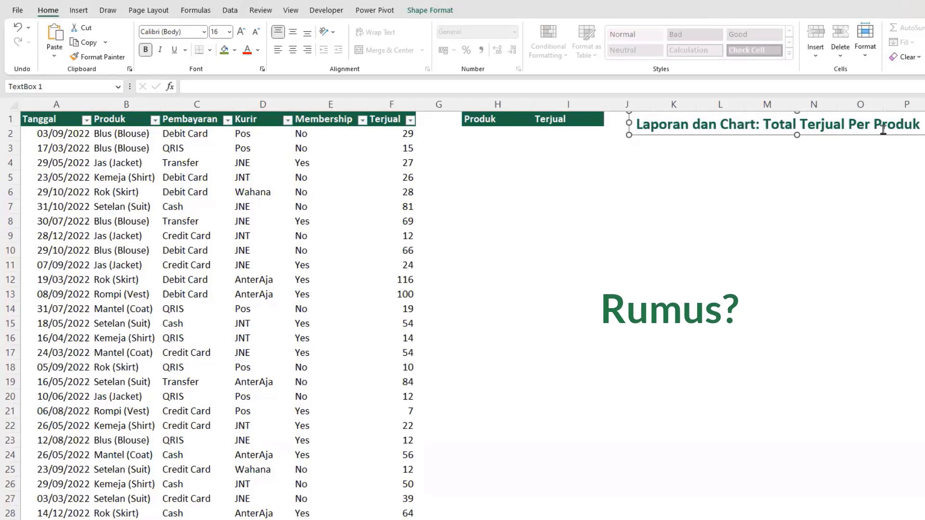
pyautogui.click(487, 134)
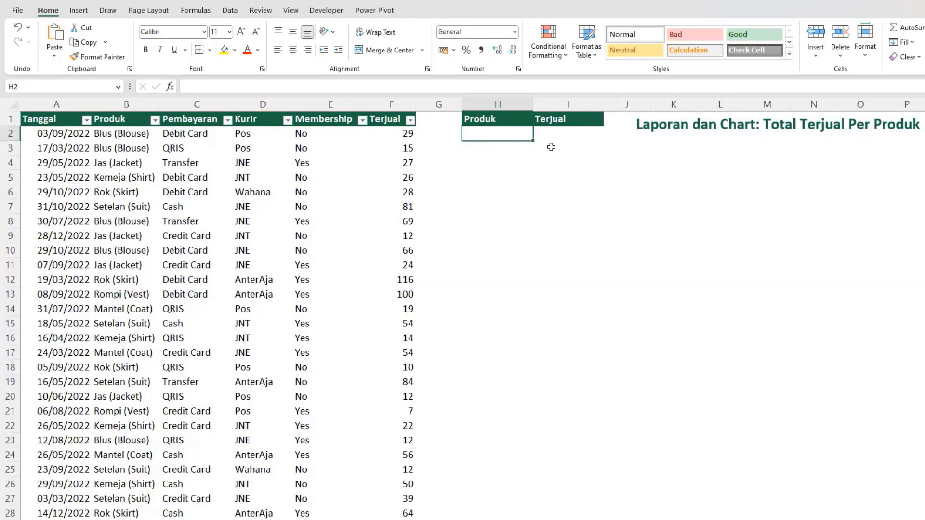
pyautogui.moveTo(554, 133); pyautogui.dragTo(566, 220)
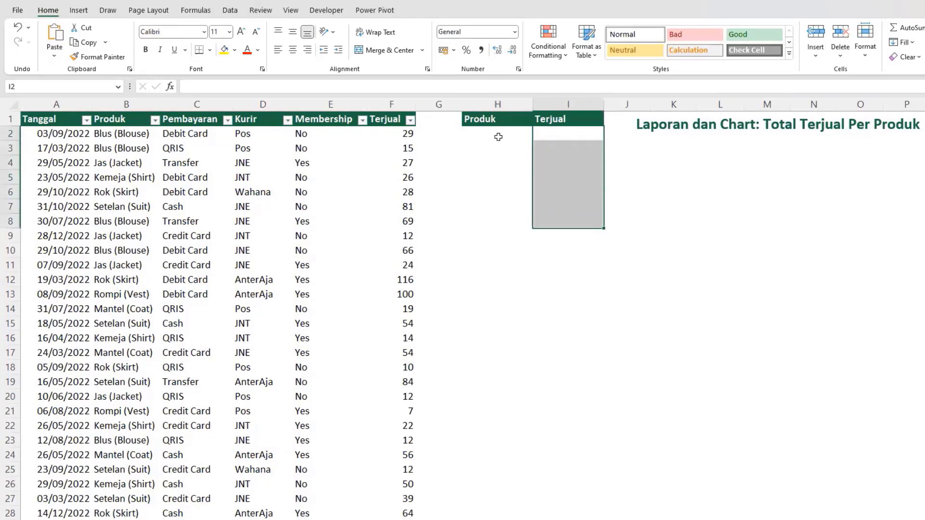
pyautogui.moveTo(497, 136); pyautogui.dragTo(506, 223)
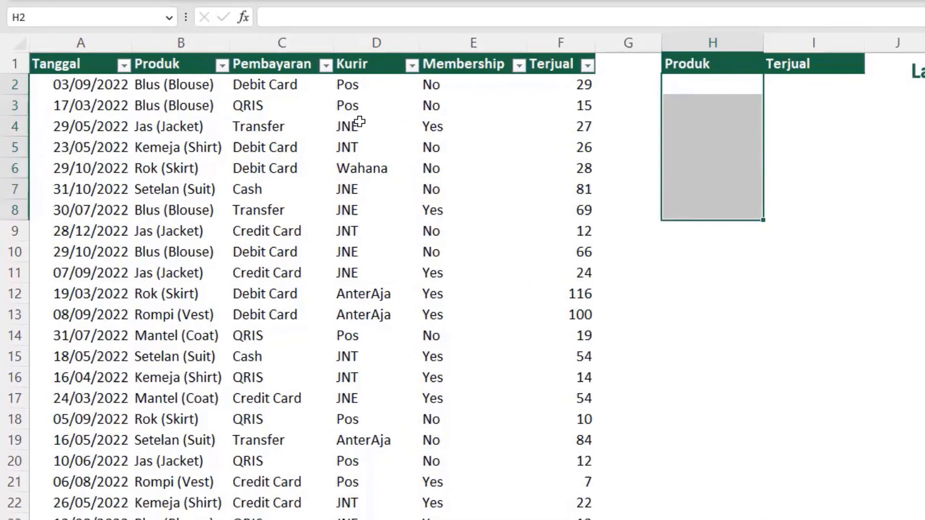
pyautogui.moveTo(171, 86); pyautogui.dragTo(166, 253)
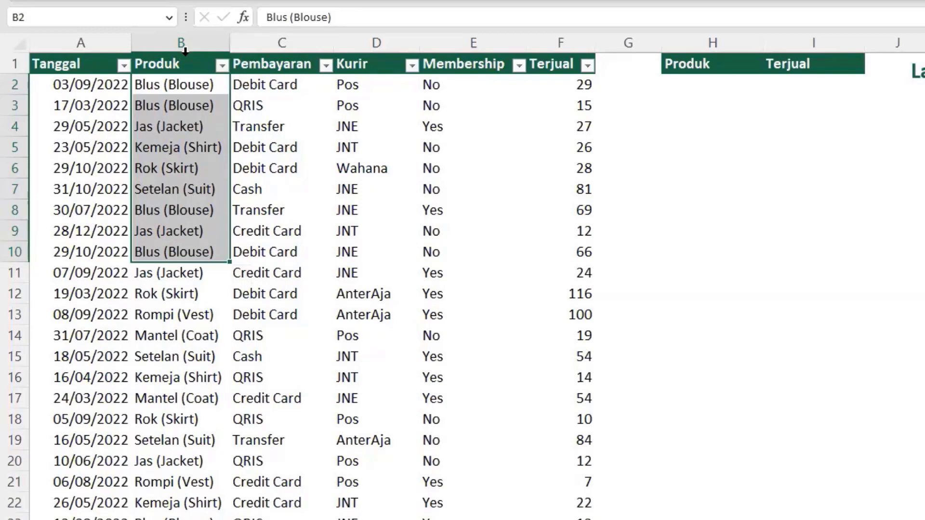
pyautogui.moveTo(293, 104); pyautogui.dragTo(441, 190)
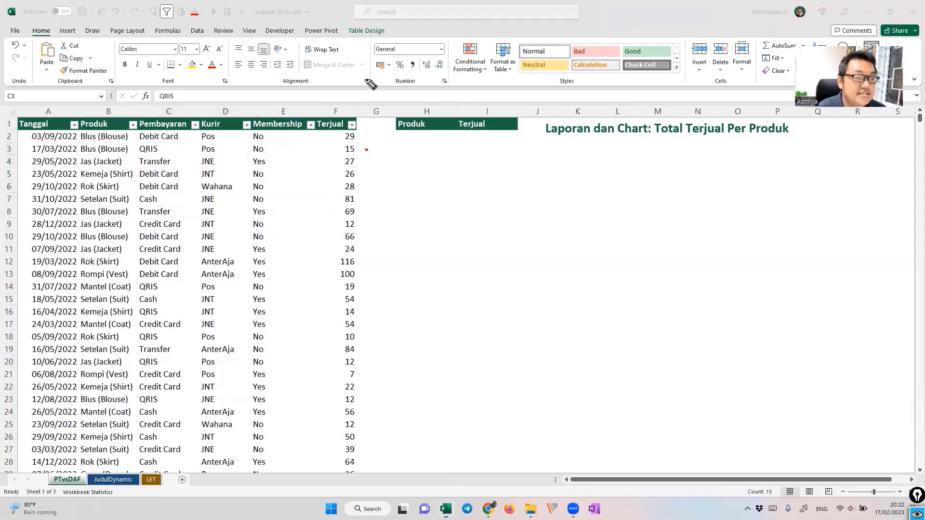
pyautogui.moveTo(366, 150)
pyautogui.mouseDown()
pyautogui.moveTo(365, 37)
pyautogui.moveTo(384, 33)
pyautogui.moveTo(376, 21)
pyautogui.moveTo(392, 36)
pyautogui.mouseUp()
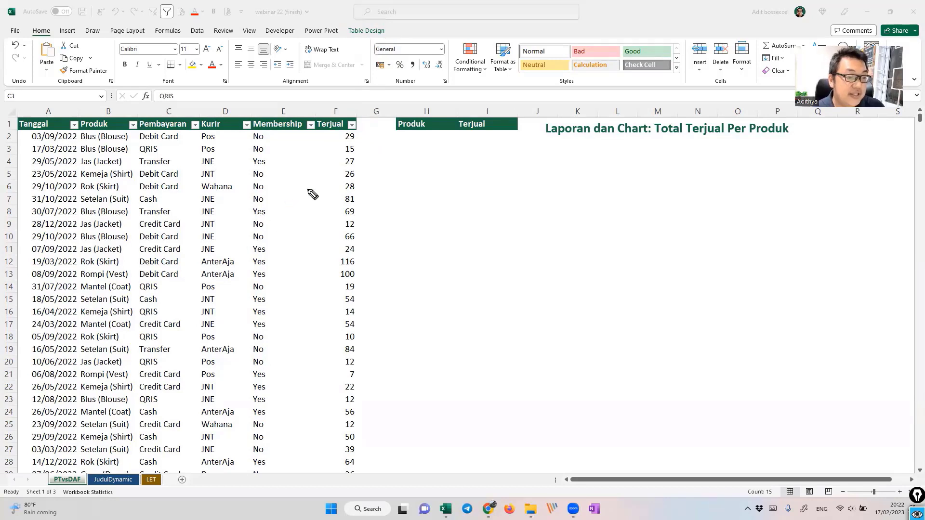
pyautogui.click(265, 186)
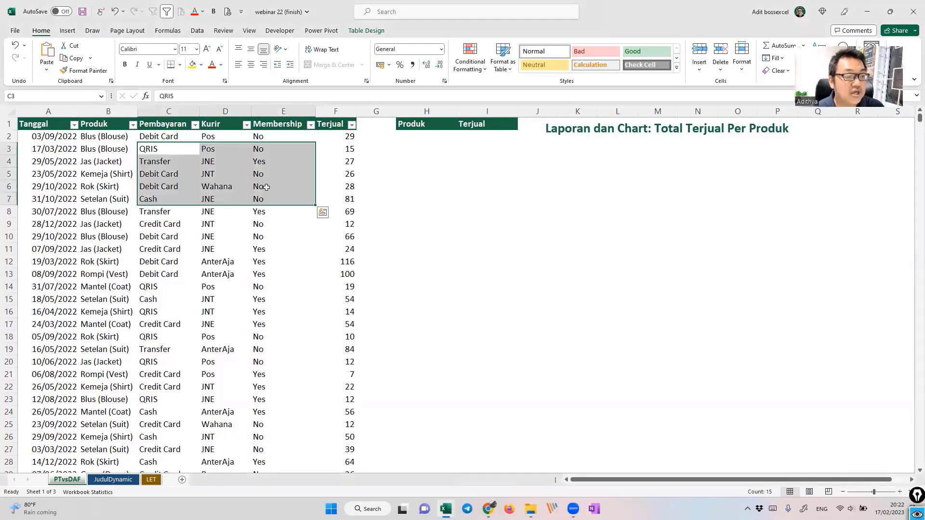
pyautogui.click(226, 164)
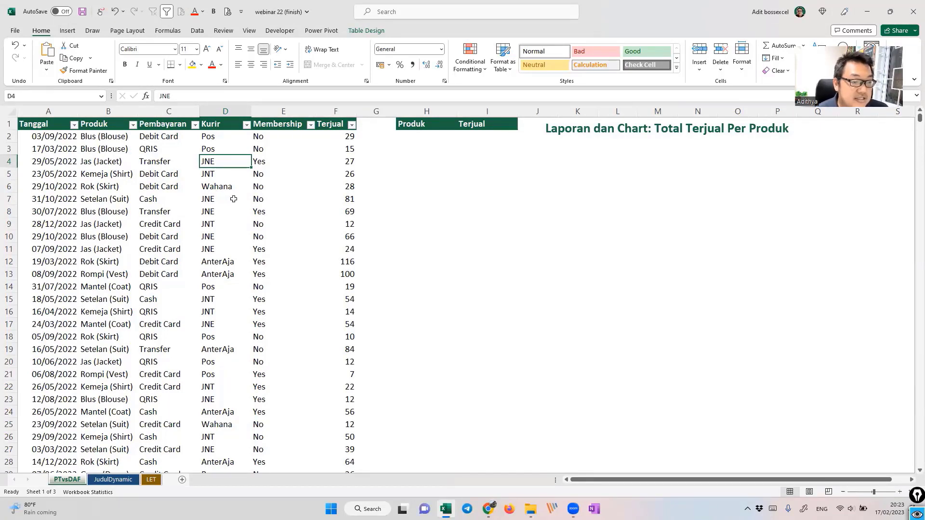
# - Select all Produk data in the table, go to its last cell, and examine the separate Dasi (Tie) rows and blank cells beneath it
pyautogui.keyDown('ctrl'); pyautogui.scroll(1, 234, 199); pyautogui.keyUp('ctrl')
pyautogui.scroll(1, 256, 206)
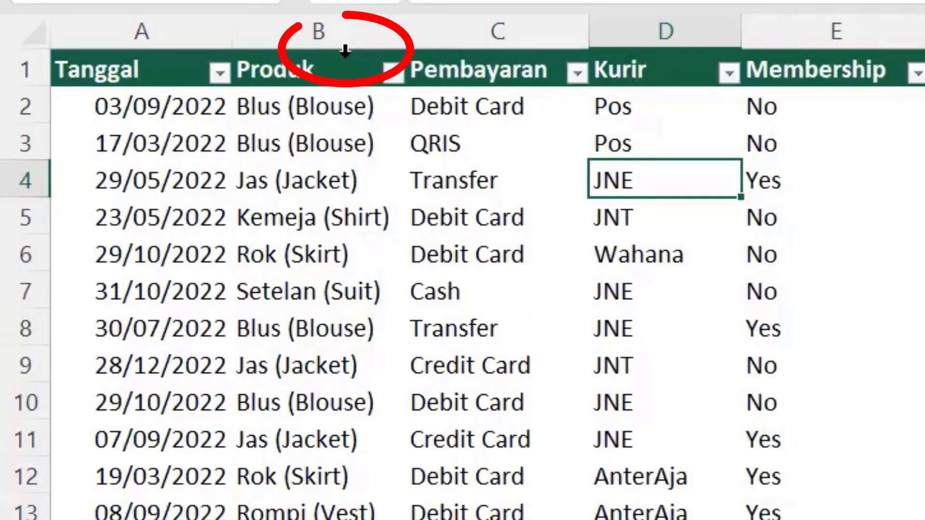
pyautogui.click(345, 49)
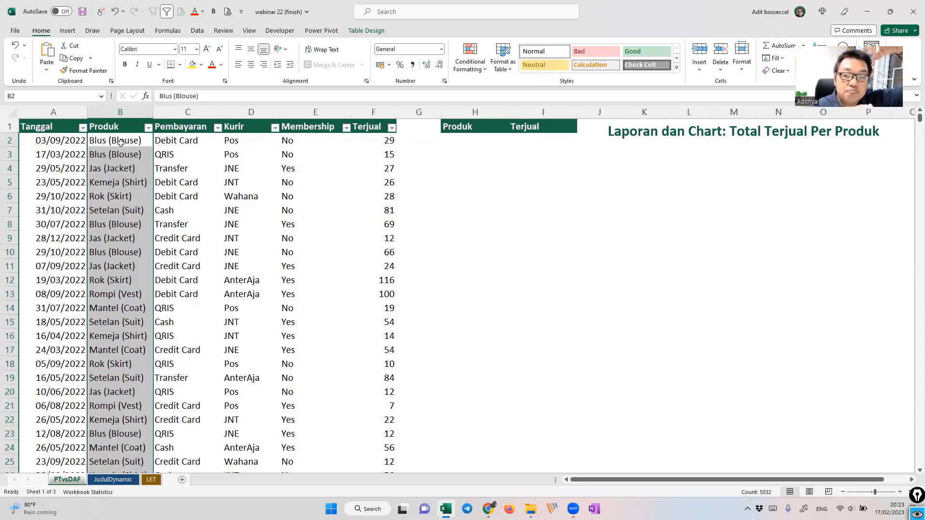
pyautogui.hotkey('ctrl', '.')
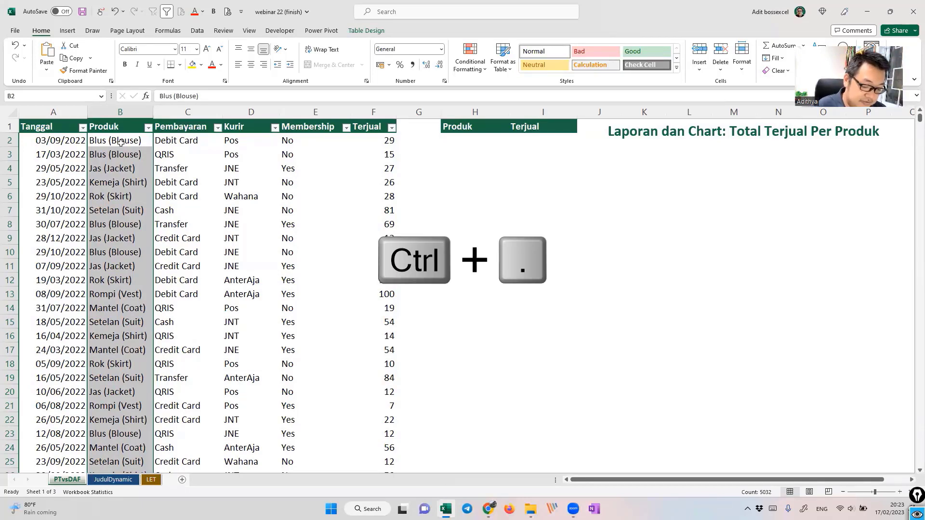
pyautogui.hotkey('ctrl', '.')
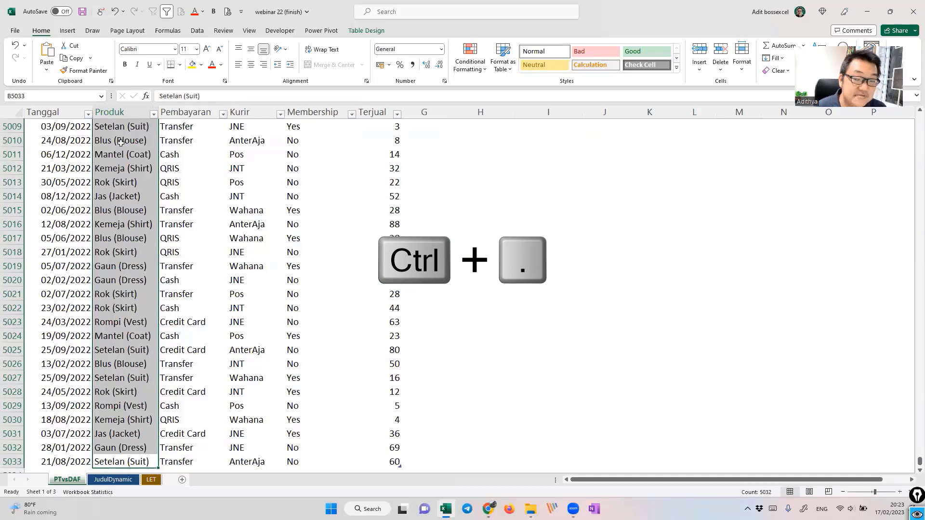
pyautogui.scroll(-3, 188, 280)
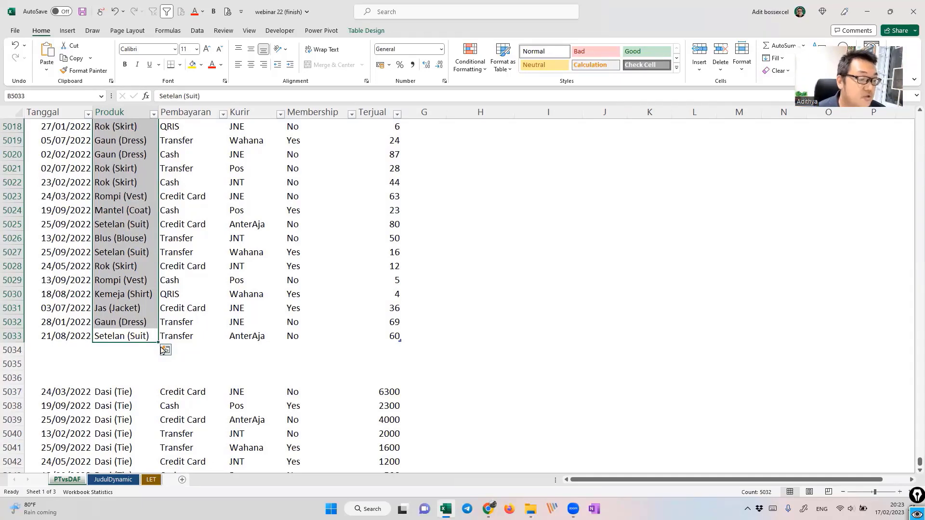
pyautogui.moveTo(119, 392); pyautogui.dragTo(118, 433)
pyautogui.click(109, 349)
pyautogui.moveTo(57, 347); pyautogui.dragTo(166, 354)
# - Circle the table's end corner at F5033 with the annotation pen, add an arrow labelled "table", and clear the drawing
pyautogui.hotkey('ctrl', 'shift', '3')
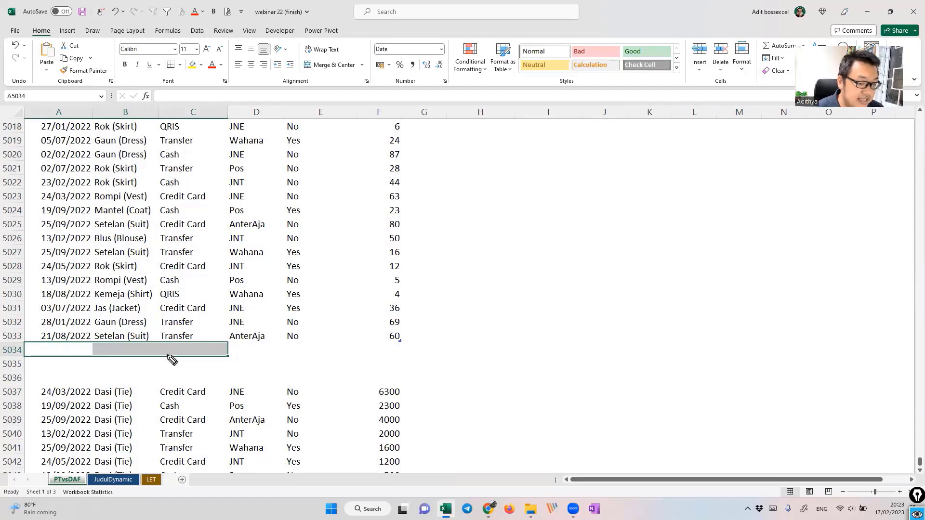
pyautogui.moveTo(432, 324)
pyautogui.mouseDown()
pyautogui.moveTo(393, 315)
pyautogui.moveTo(423, 365)
pyautogui.moveTo(434, 324)
pyautogui.mouseUp()
pyautogui.moveTo(458, 277); pyautogui.dragTo(415, 321)
pyautogui.moveTo(423, 303); pyautogui.dragTo(424, 326)
pyautogui.moveTo(469, 269)
pyautogui.mouseDown()
pyautogui.moveTo(462, 284)
pyautogui.moveTo(485, 284)
pyautogui.moveTo(489, 269)
pyautogui.moveTo(510, 285)
pyautogui.mouseUp()
pyautogui.click(523, 277)
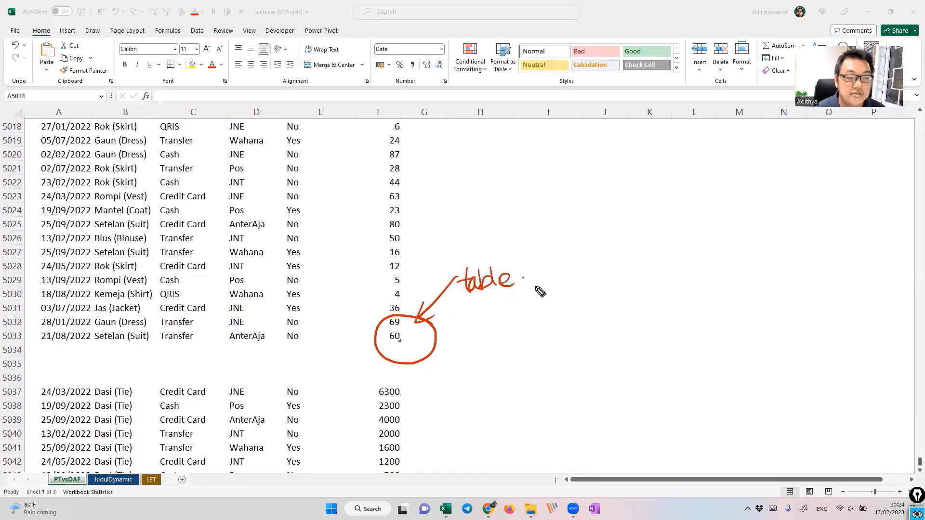
pyautogui.hotkey('ctrl', 'shift', '7')
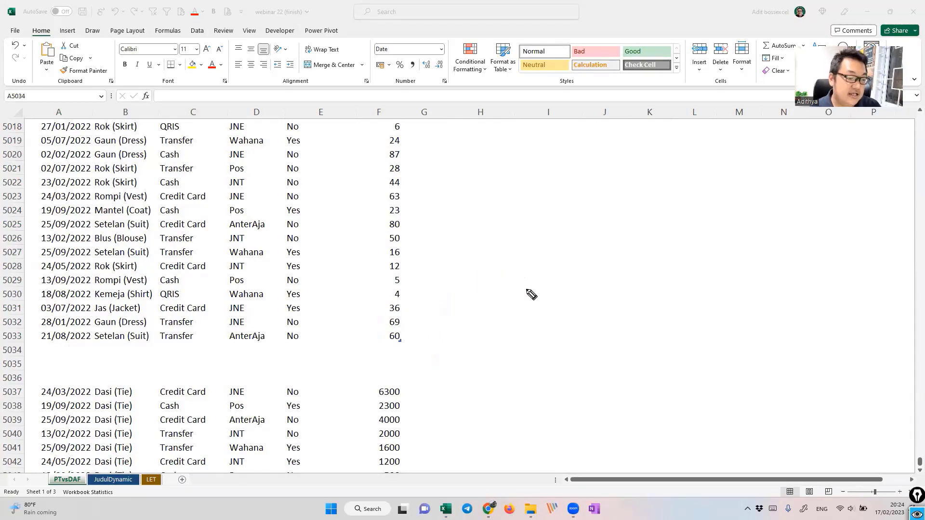
pyautogui.hotkey('ctrl', 'shift', '2')
# - Copy all Produk entries from B5033 up to B2 and paste them into the report area starting at H4
pyautogui.click(136, 334)
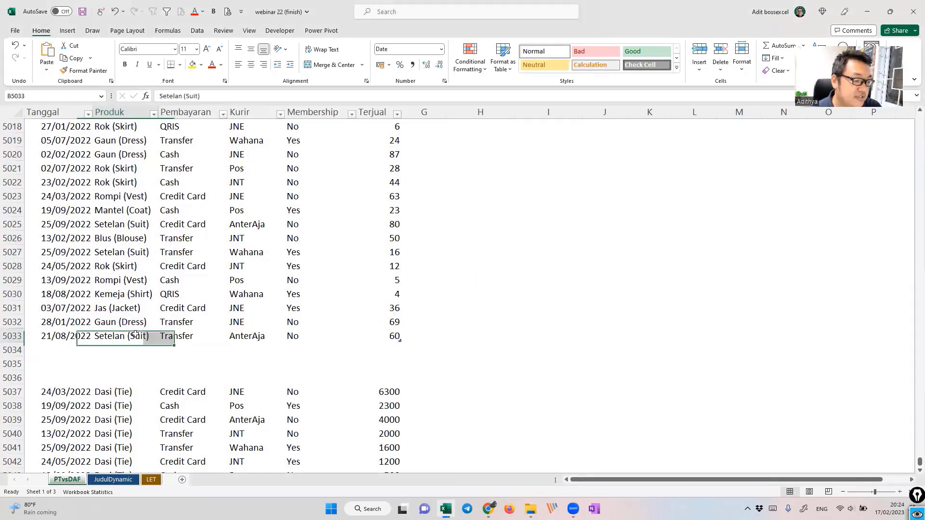
pyautogui.hotkey('ctrl', 'shift', 'Up')
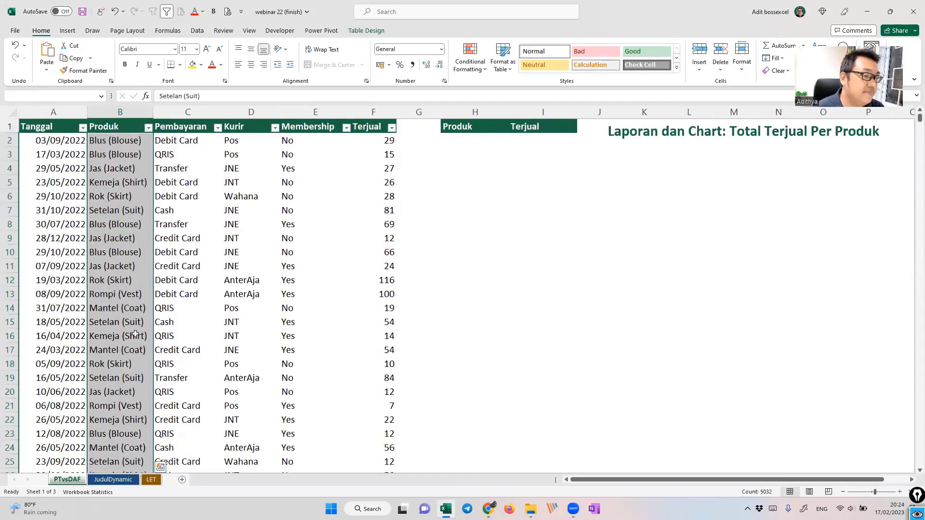
pyautogui.hotkey('ctrl', 'c')
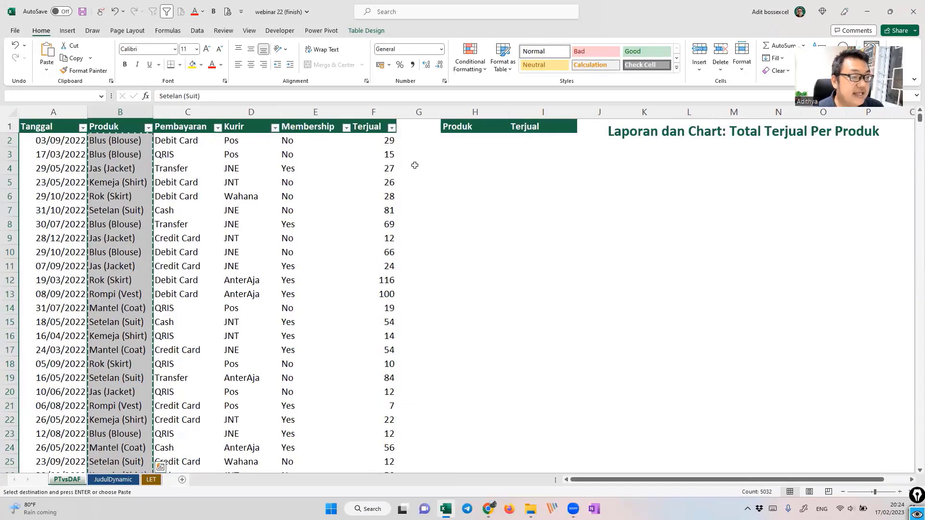
pyautogui.click(464, 168)
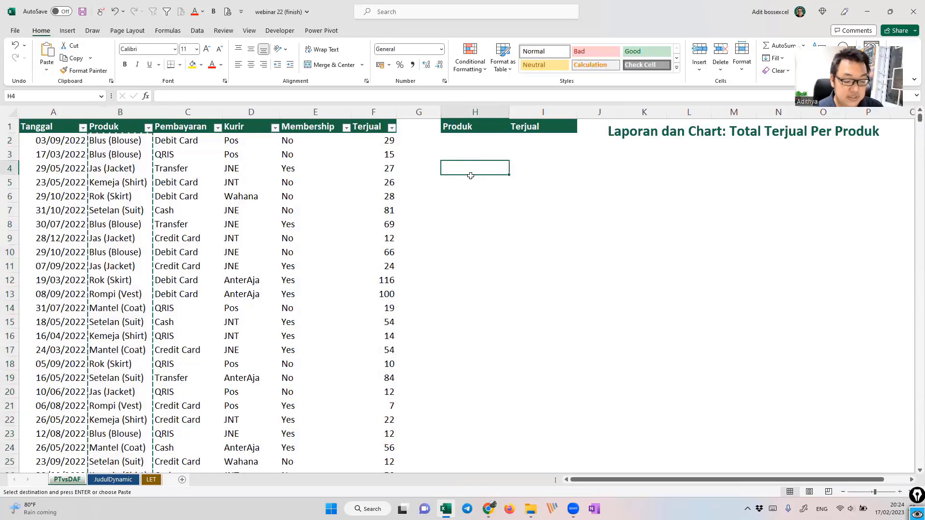
pyautogui.hotkey('ctrl', 'v')
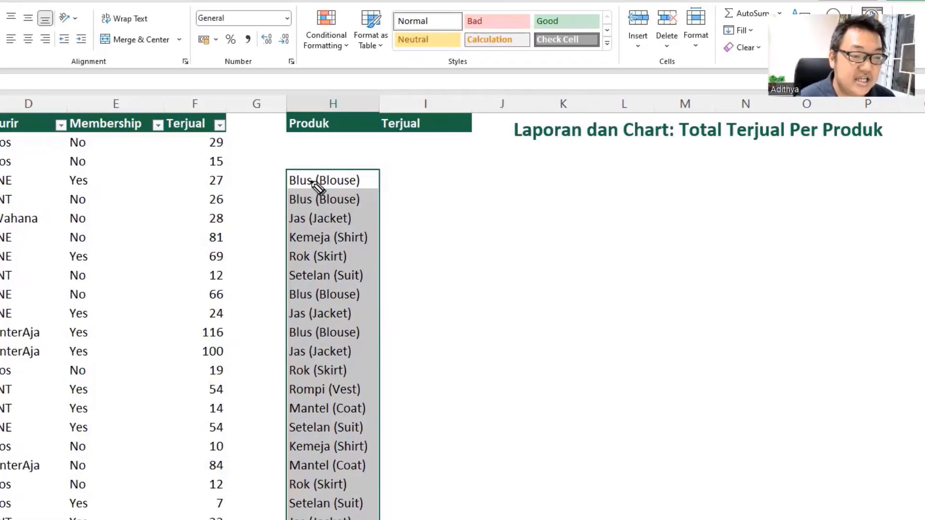
# - Strike through the duplicate Blus (Blouse), Jas (Jacket) and Rok (Skirt) entries in the pasted list with the annotation pen
pyautogui.moveTo(273, 196); pyautogui.dragTo(382, 202)
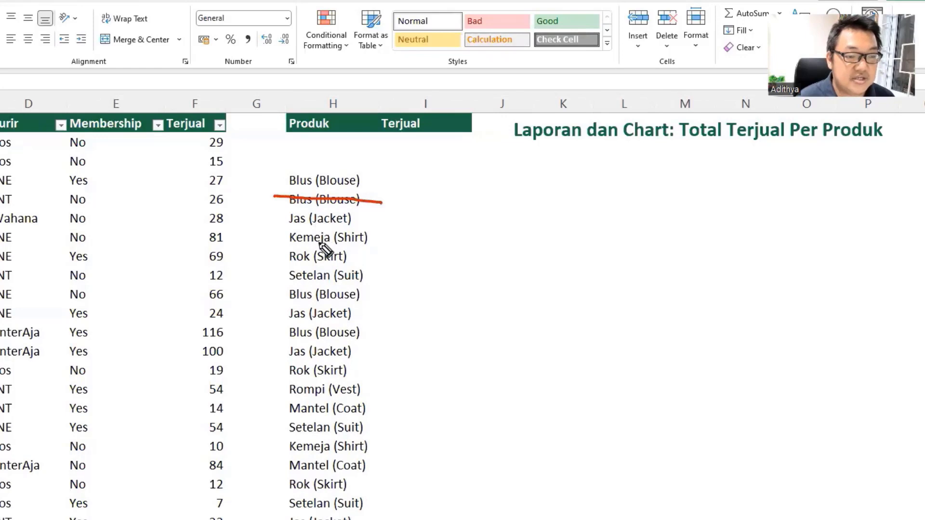
pyautogui.moveTo(267, 292); pyautogui.dragTo(384, 291)
pyautogui.moveTo(276, 314); pyautogui.dragTo(368, 314)
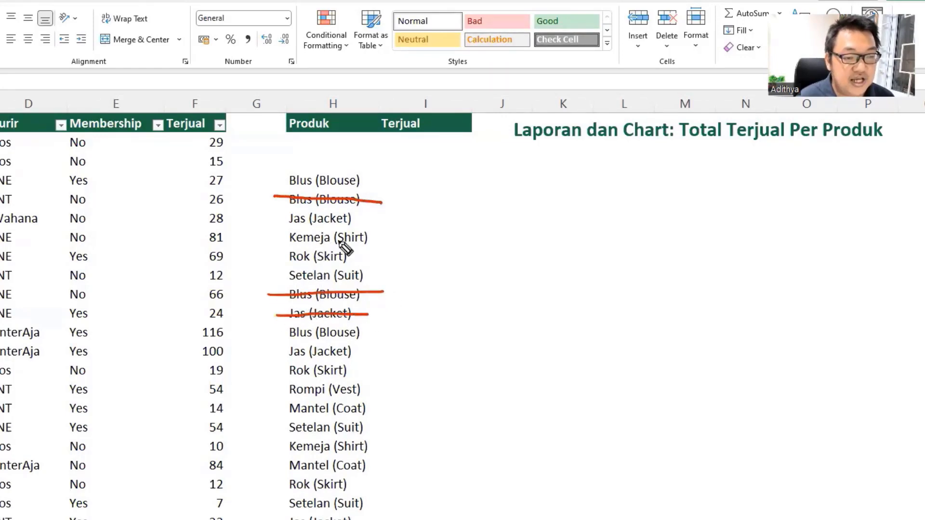
pyautogui.moveTo(273, 328); pyautogui.dragTo(369, 329)
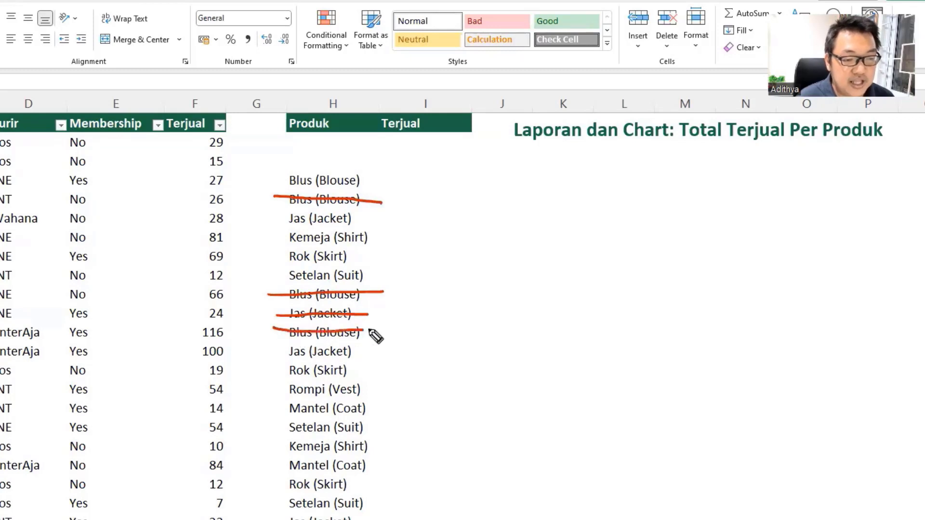
pyautogui.moveTo(279, 349); pyautogui.dragTo(351, 354)
pyautogui.moveTo(337, 371); pyautogui.dragTo(358, 369)
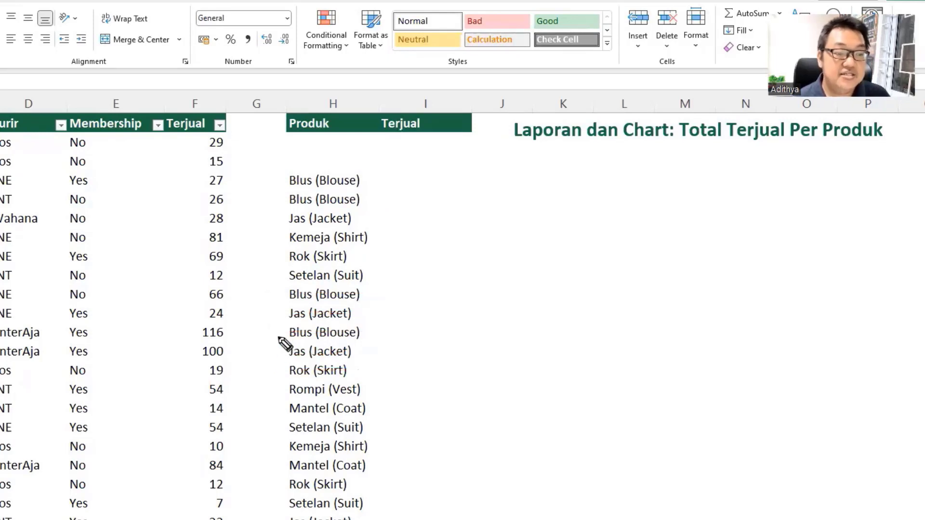
# - Remove the duplicate entries from the pasted product list in column H, starting at H4, treating it as having no headers
pyautogui.click(334, 187)
pyautogui.hotkey('ctrl', 'shift', 'Down')
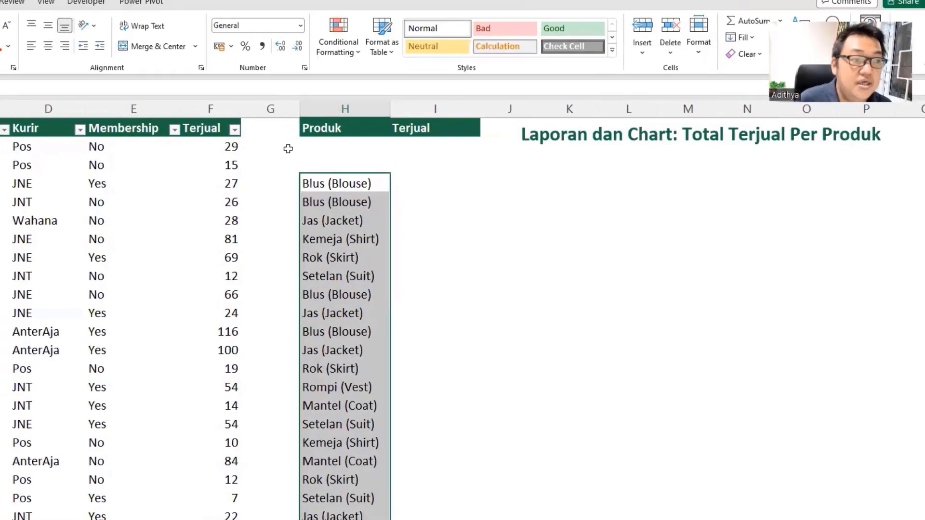
pyautogui.click(78, 40)
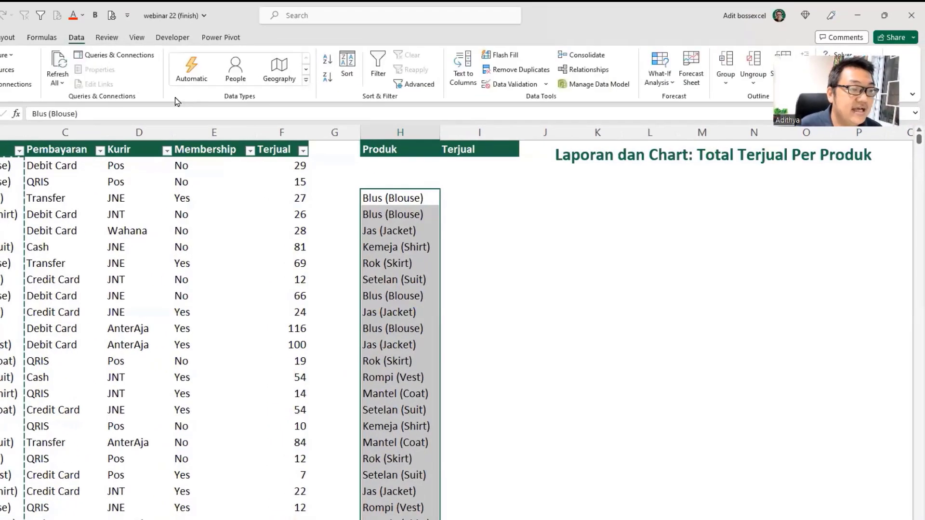
pyautogui.click(501, 73)
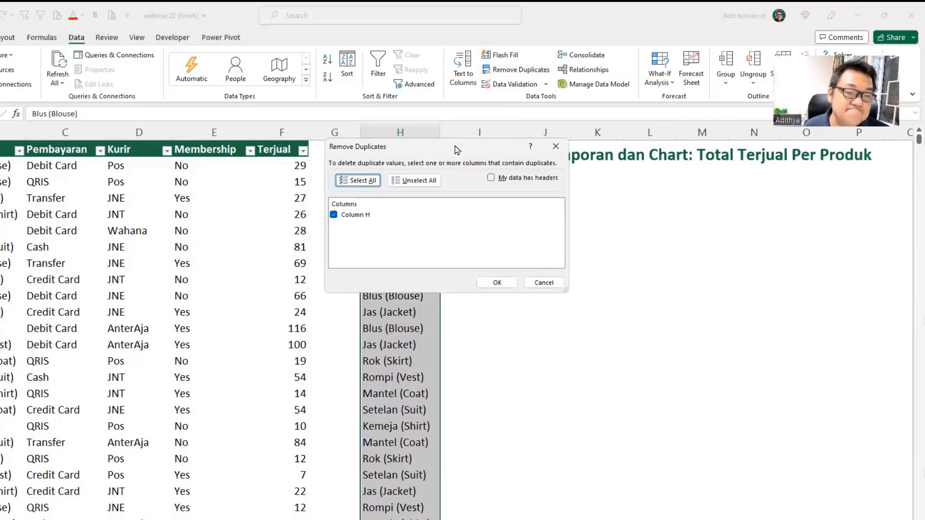
pyautogui.moveTo(457, 150); pyautogui.dragTo(584, 172)
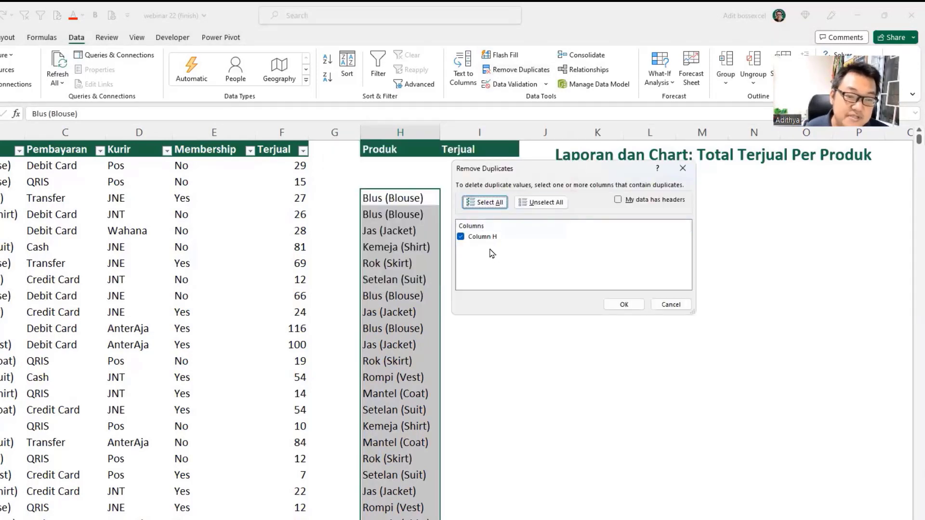
pyautogui.click(625, 305)
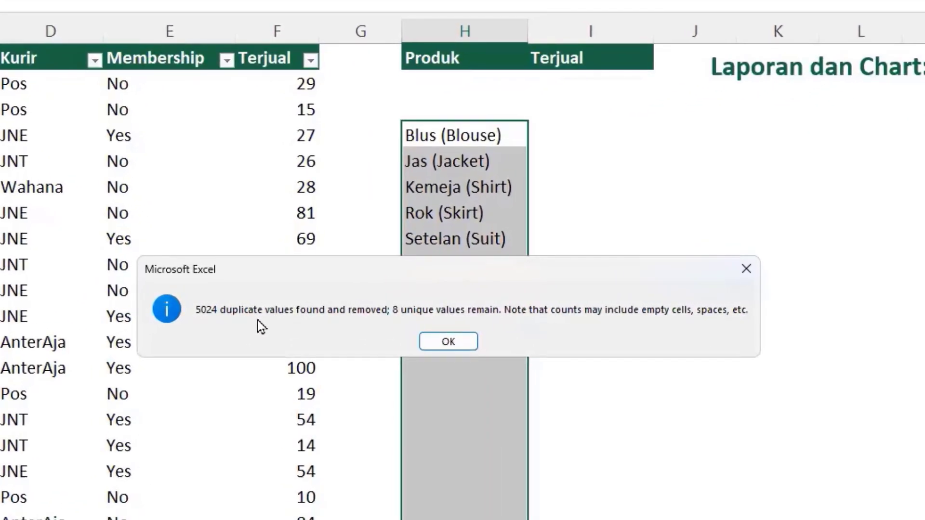
# - Mark the duplicate and unique value counts in the result message with the annotation pen, clear the drawing, and dismiss the message
pyautogui.click(0, 343)
pyautogui.moveTo(187, 326); pyautogui.dragTo(231, 328)
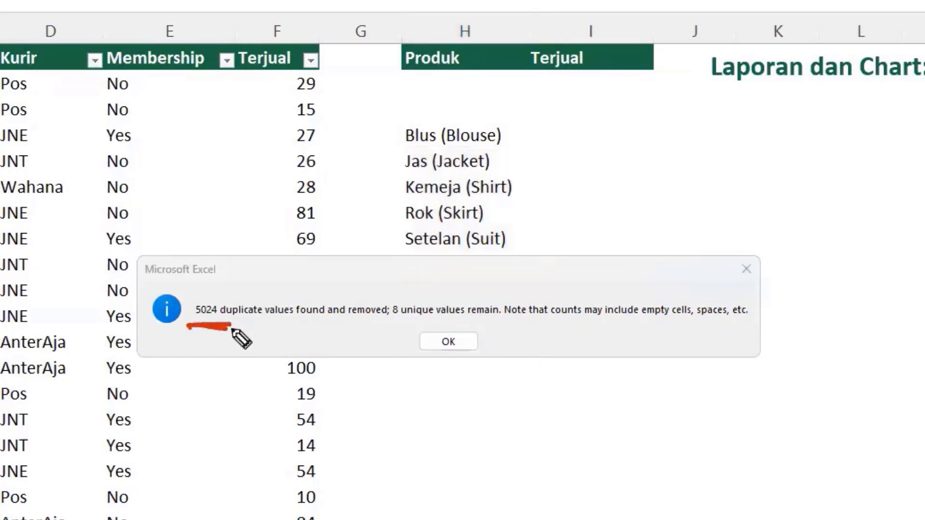
pyautogui.moveTo(420, 302)
pyautogui.mouseDown()
pyautogui.moveTo(411, 343)
pyautogui.moveTo(453, 313)
pyautogui.moveTo(376, 281)
pyautogui.mouseUp()
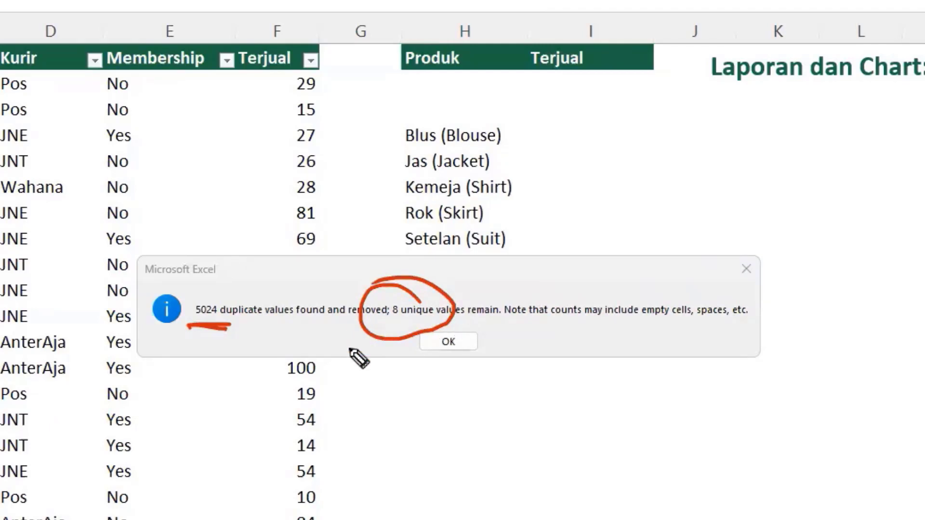
pyautogui.press('Escape')
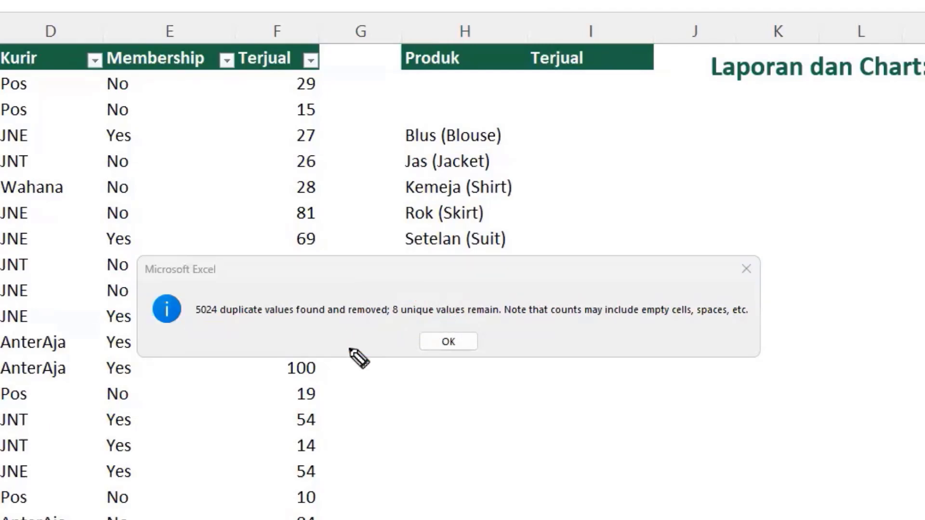
pyautogui.click(448, 345)
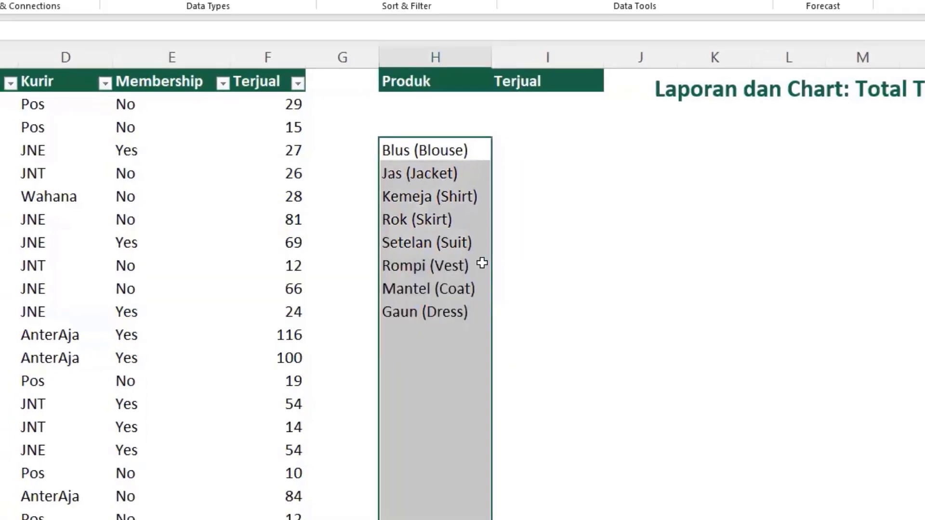
# - Select the unique products from Blus (Blouse) to Gaun (Dress) and draw a downward arrow beside them with the annotation pen
pyautogui.moveTo(452, 135); pyautogui.dragTo(470, 299)
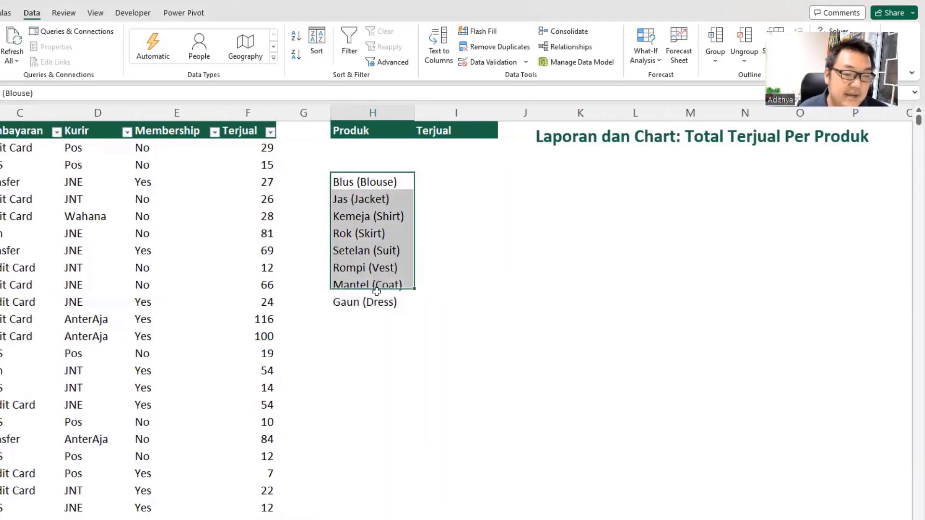
pyautogui.moveTo(376, 291); pyautogui.dragTo(376, 303)
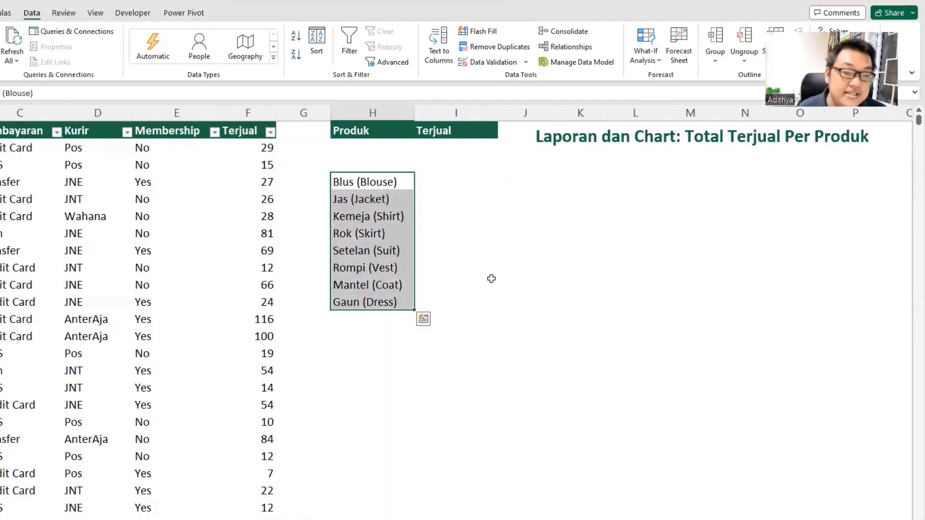
pyautogui.hotkey('ctrl', 'shift', '3')
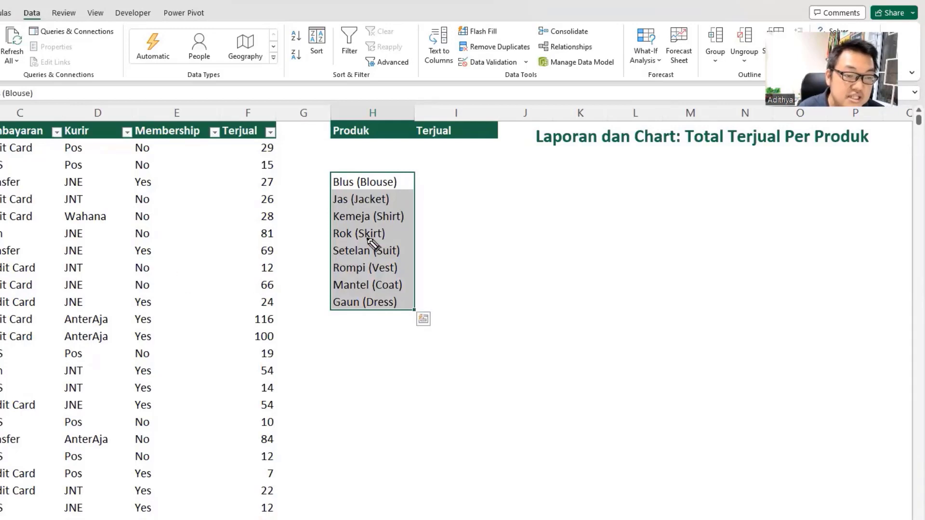
pyautogui.moveTo(439, 172)
pyautogui.mouseDown()
pyautogui.moveTo(423, 306)
pyautogui.moveTo(442, 277)
pyautogui.mouseUp()
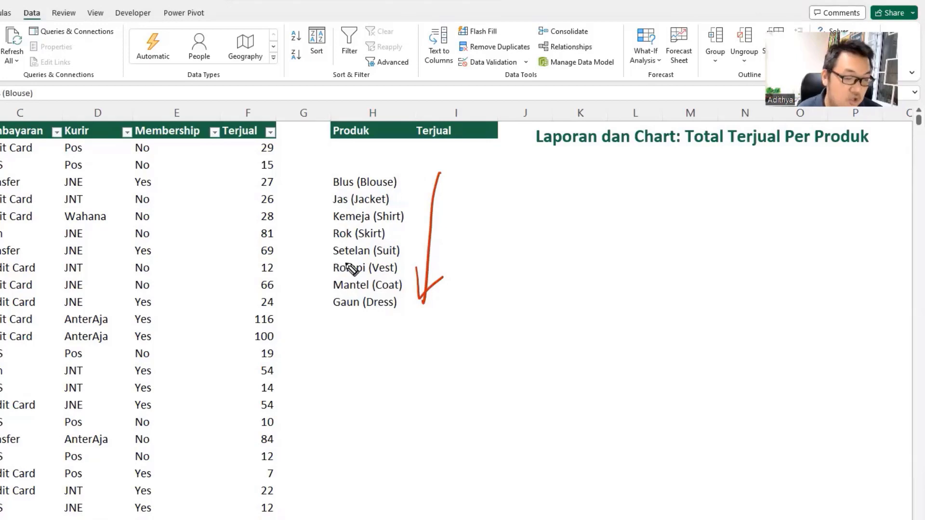
# - Sort the unique product list from A to Z and move it up to start at H2, directly beneath the Produk heading
pyautogui.click(371, 187)
pyautogui.hotkey('ctrl', 'shift', 'Down')
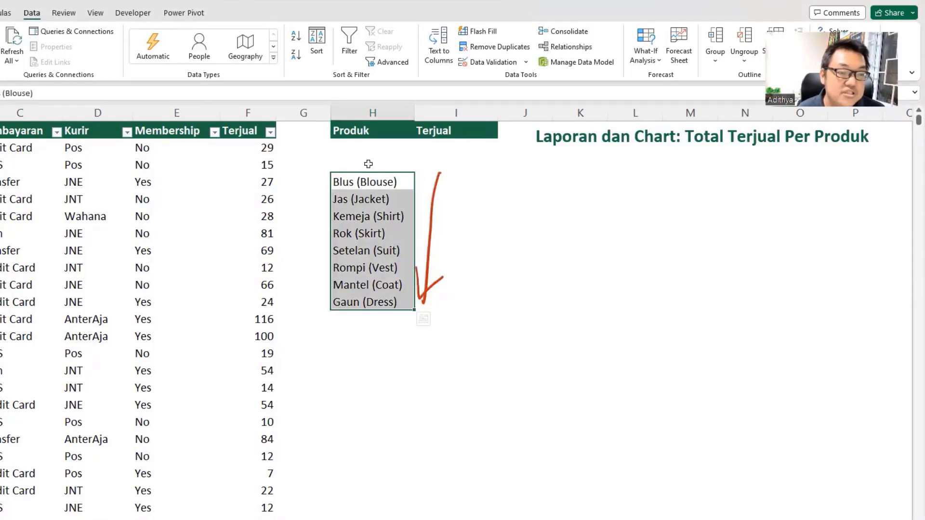
pyautogui.click(299, 38)
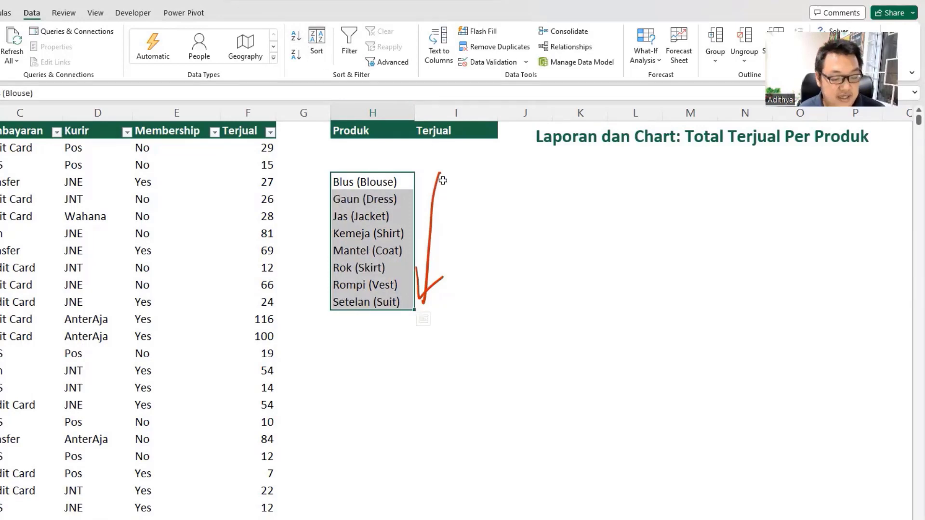
pyautogui.press('Escape')
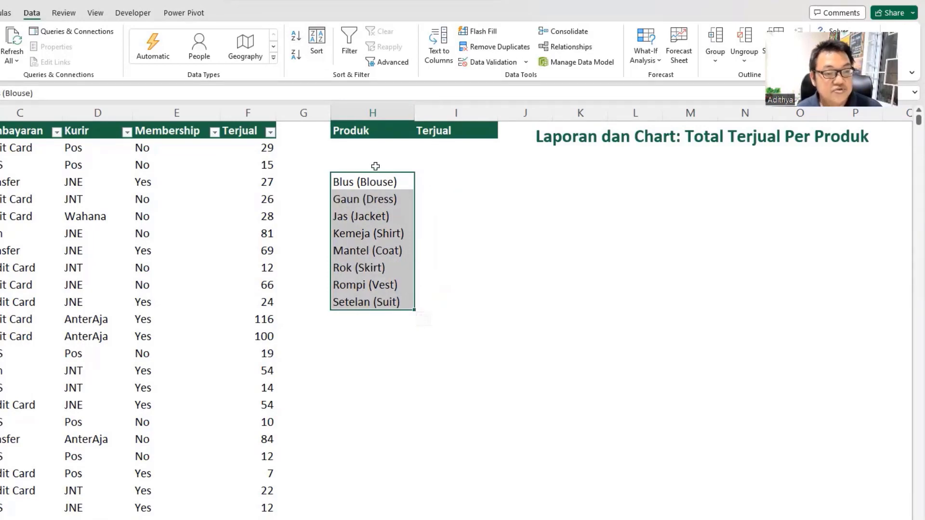
pyautogui.moveTo(376, 170); pyautogui.dragTo(377, 149)
pyautogui.click(456, 152)
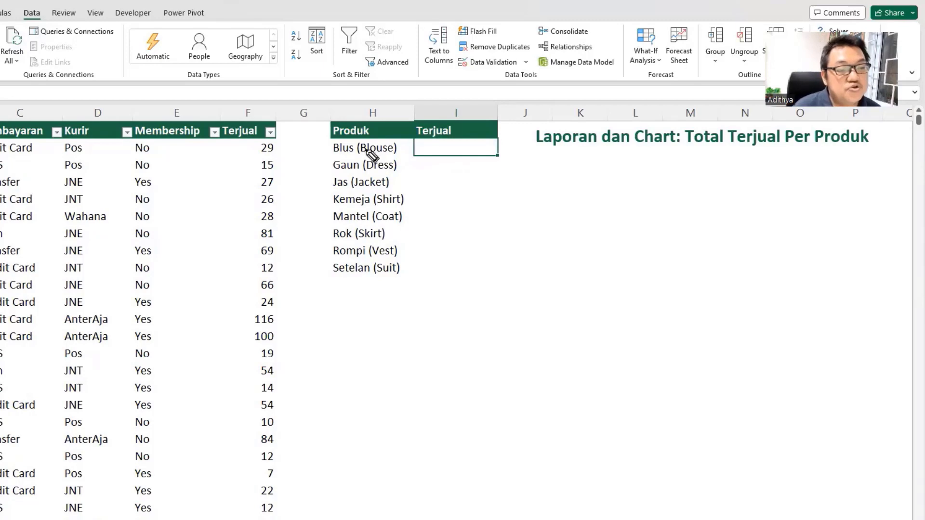
# - With the annotation pen, mark Blus (Blouse) in the report, box cell I2, and outline the table's Terjual and Produk columns
pyautogui.moveTo(336, 154)
pyautogui.mouseDown()
pyautogui.moveTo(455, 162)
pyautogui.moveTo(497, 140)
pyautogui.moveTo(417, 136)
pyautogui.mouseUp()
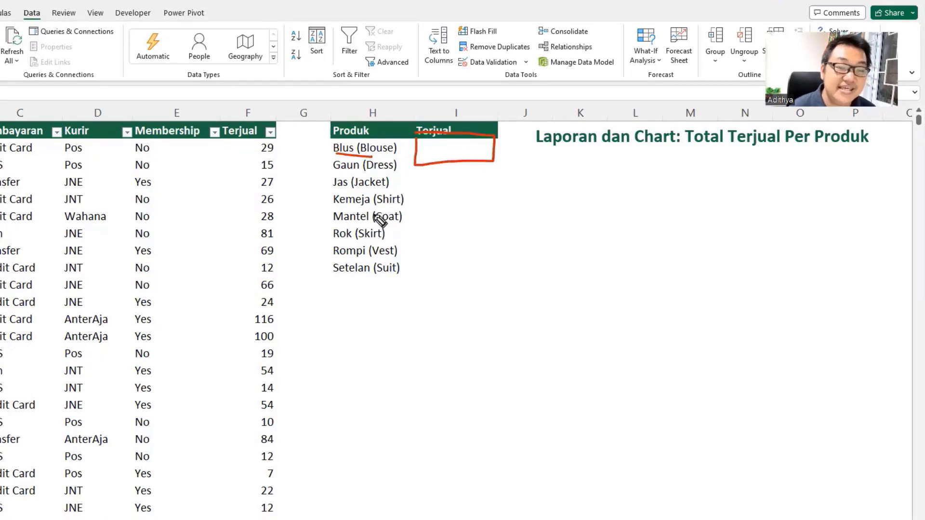
pyautogui.moveTo(358, 139)
pyautogui.mouseDown()
pyautogui.moveTo(324, 151)
pyautogui.moveTo(333, 158)
pyautogui.mouseUp()
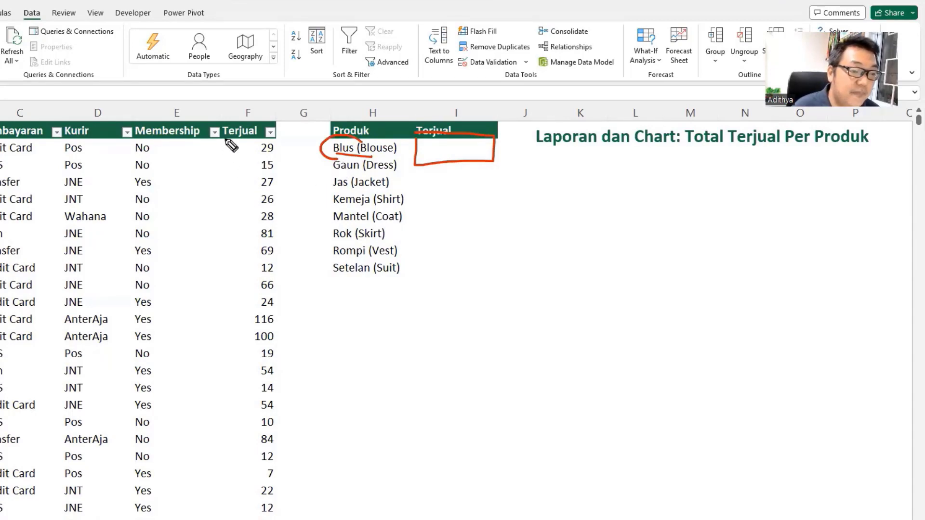
pyautogui.moveTo(222, 139)
pyautogui.mouseDown()
pyautogui.moveTo(282, 159)
pyautogui.moveTo(284, 236)
pyautogui.moveTo(226, 147)
pyautogui.moveTo(217, 251)
pyautogui.mouseUp()
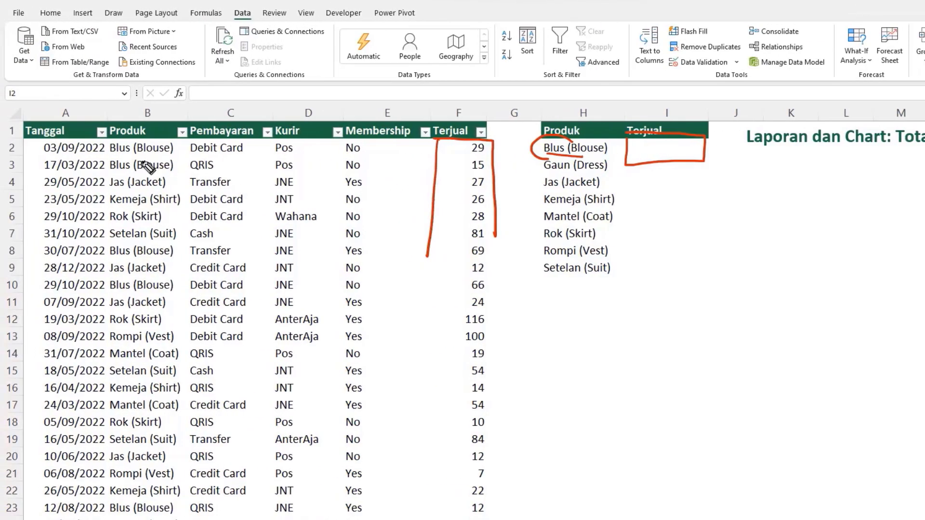
pyautogui.moveTo(106, 141)
pyautogui.mouseDown()
pyautogui.moveTo(189, 185)
pyautogui.moveTo(188, 253)
pyautogui.mouseUp()
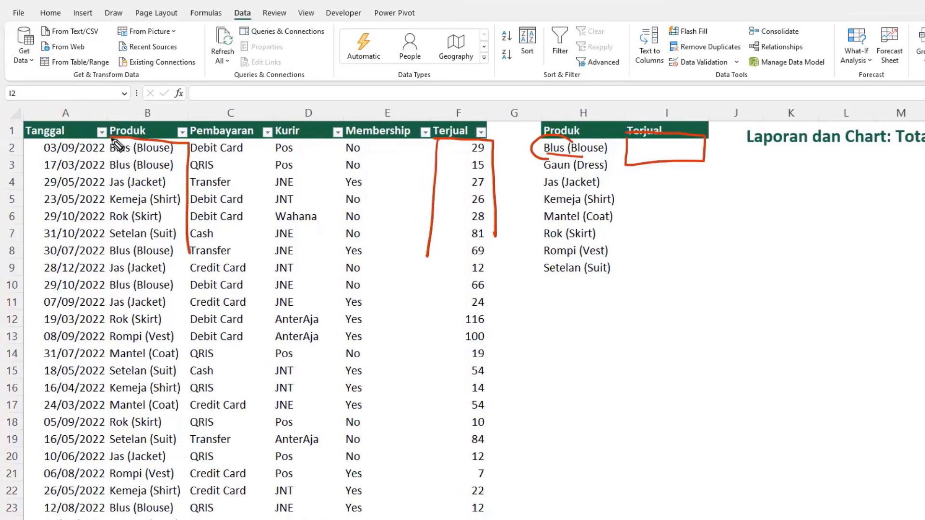
pyautogui.moveTo(107, 143); pyautogui.dragTo(107, 273)
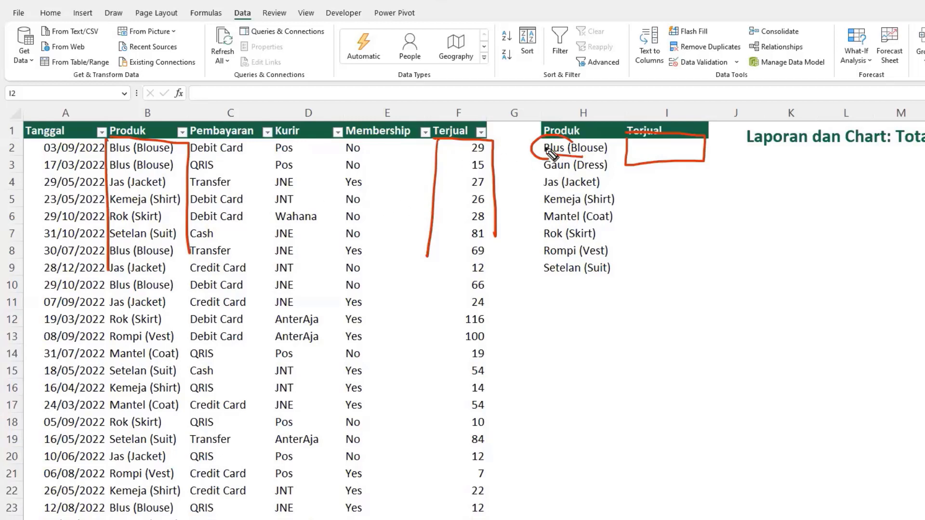
# - Tick the Blus (Blouse) rows, circle their Terjual values and cross out other products down to row 8, then clear the drawing
pyautogui.moveTo(175, 150); pyautogui.dragTo(191, 140)
pyautogui.moveTo(492, 140)
pyautogui.mouseDown()
pyautogui.moveTo(463, 160)
pyautogui.moveTo(490, 145)
pyautogui.mouseUp()
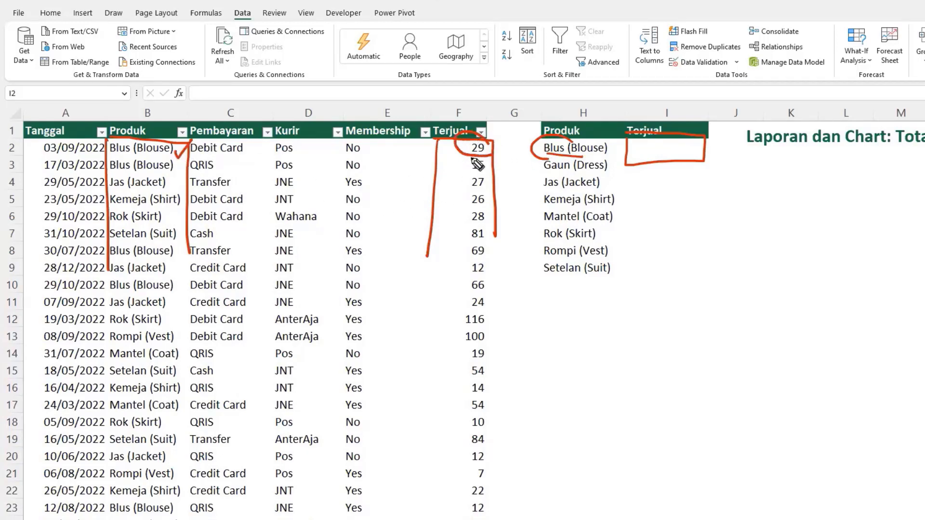
pyautogui.moveTo(178, 168); pyautogui.dragTo(189, 163)
pyautogui.moveTo(491, 159)
pyautogui.mouseDown()
pyautogui.moveTo(462, 161)
pyautogui.moveTo(494, 167)
pyautogui.mouseUp()
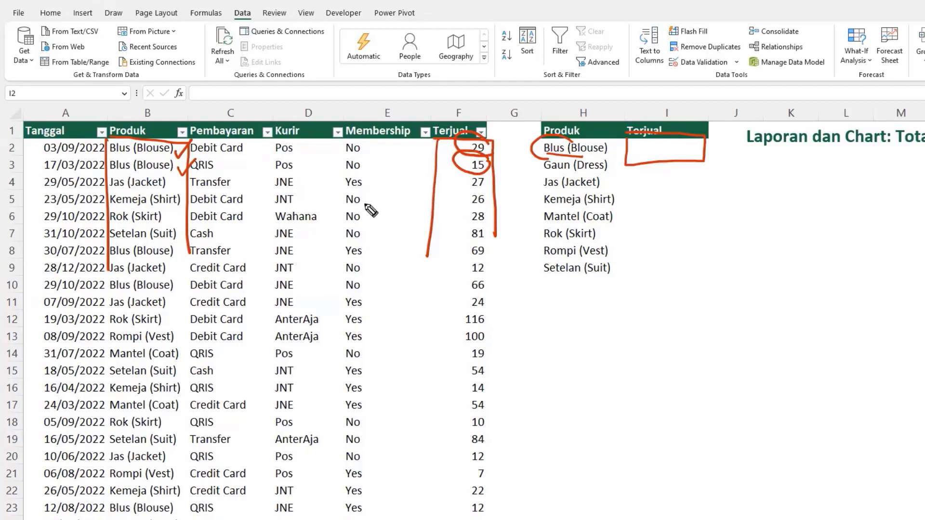
pyautogui.moveTo(172, 182)
pyautogui.mouseDown()
pyautogui.moveTo(182, 192)
pyautogui.moveTo(171, 196)
pyautogui.moveTo(183, 205)
pyautogui.moveTo(172, 206)
pyautogui.moveTo(177, 223)
pyautogui.mouseUp()
pyautogui.moveTo(176, 211)
pyautogui.mouseDown()
pyautogui.moveTo(167, 223)
pyautogui.moveTo(179, 261)
pyautogui.mouseUp()
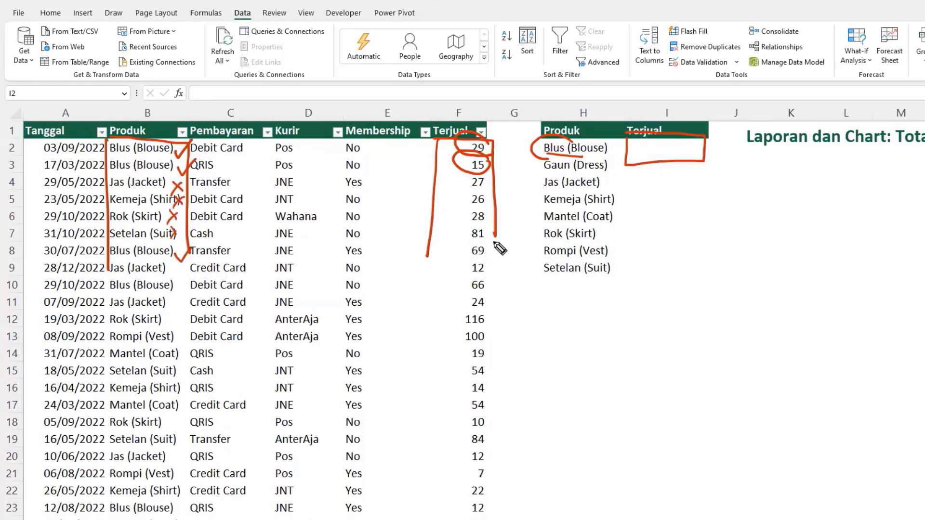
pyautogui.moveTo(496, 248)
pyautogui.mouseDown()
pyautogui.moveTo(462, 240)
pyautogui.moveTo(492, 249)
pyautogui.mouseUp()
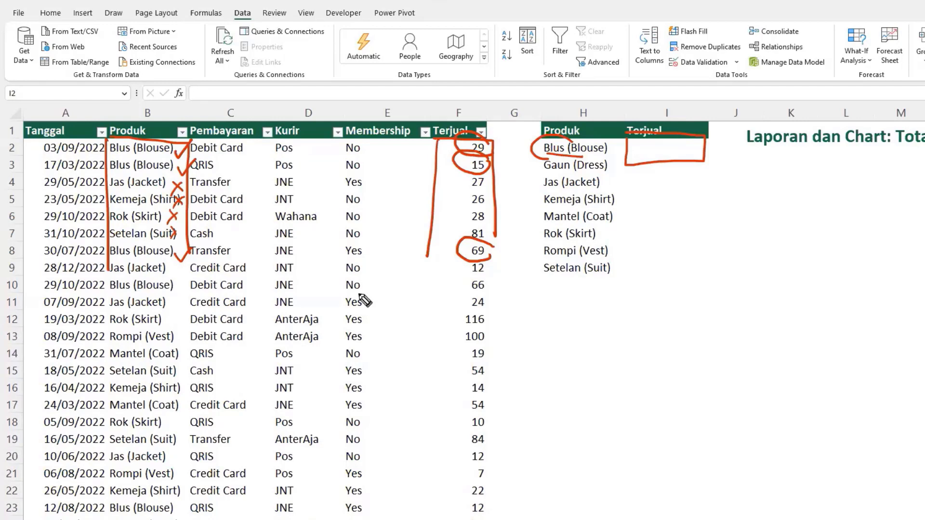
pyautogui.press('e')
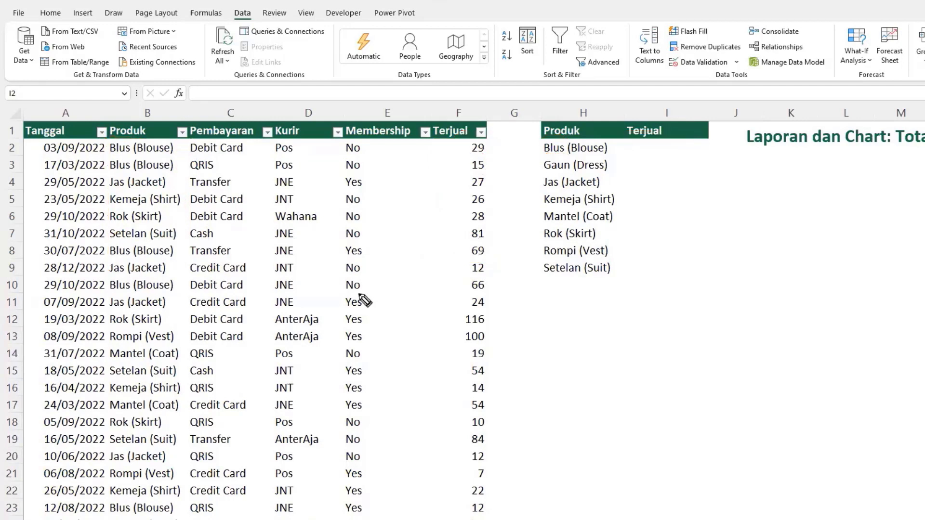
# - Start a SUMIFS formula in I2 with the sales table's Terjual column as the sum range
pyautogui.click(667, 144)
pyautogui.write('=sumif')
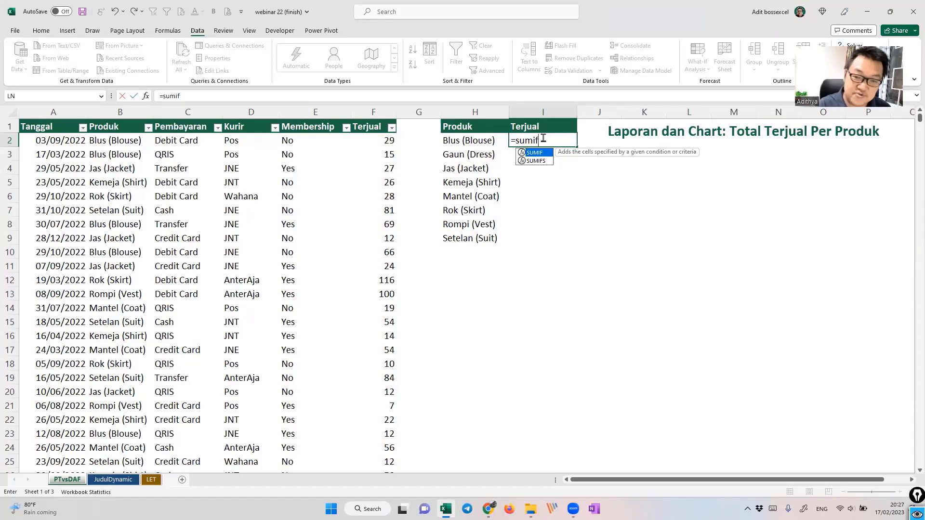
pyautogui.write('s')
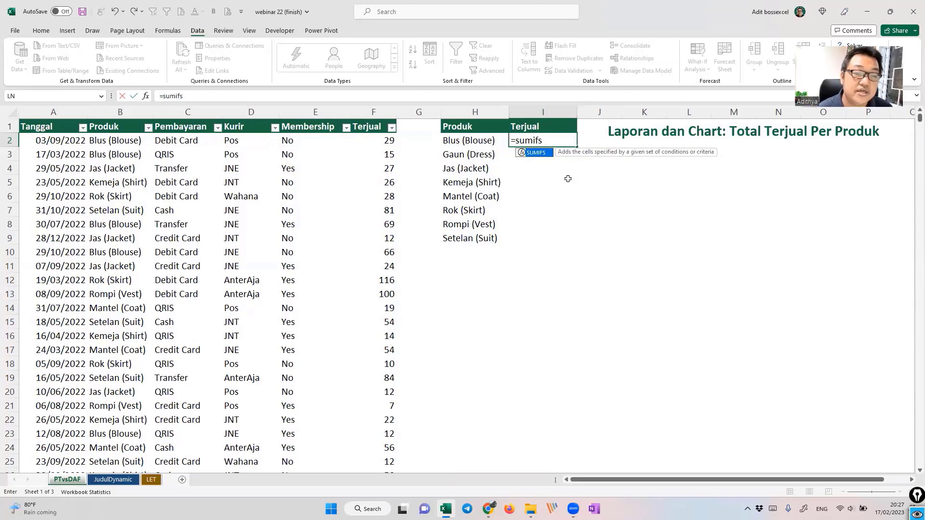
pyautogui.doubleClick(543, 155)
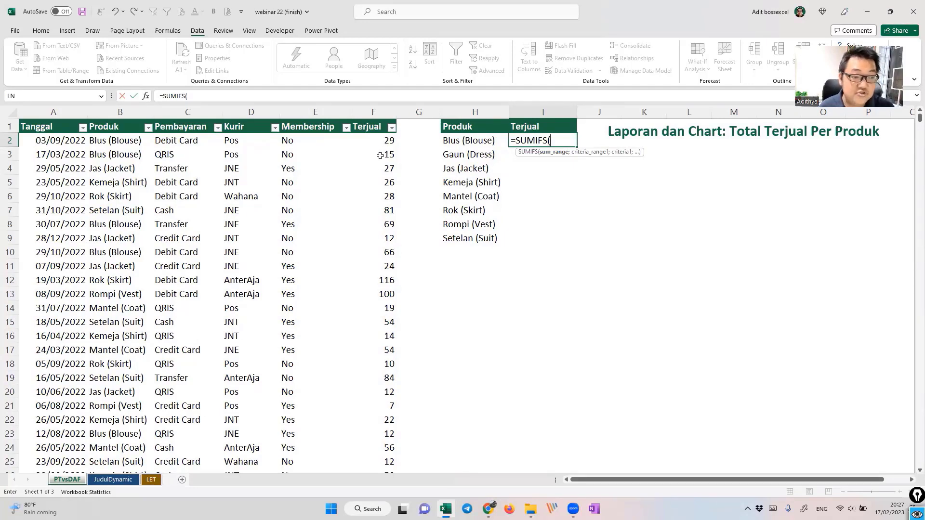
pyautogui.click(375, 118)
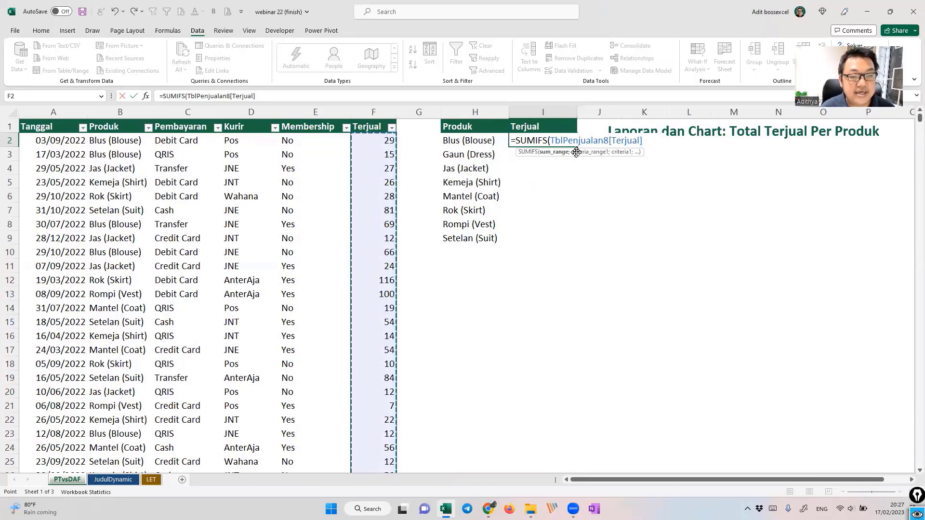
# - Circle the partial SUMIFS formula in I2 with the annotation pen and clear the drawing
pyautogui.moveTo(575, 162)
pyautogui.mouseDown()
pyautogui.moveTo(657, 157)
pyautogui.moveTo(643, 125)
pyautogui.moveTo(558, 125)
pyautogui.moveTo(508, 140)
pyautogui.moveTo(579, 169)
pyautogui.mouseUp()
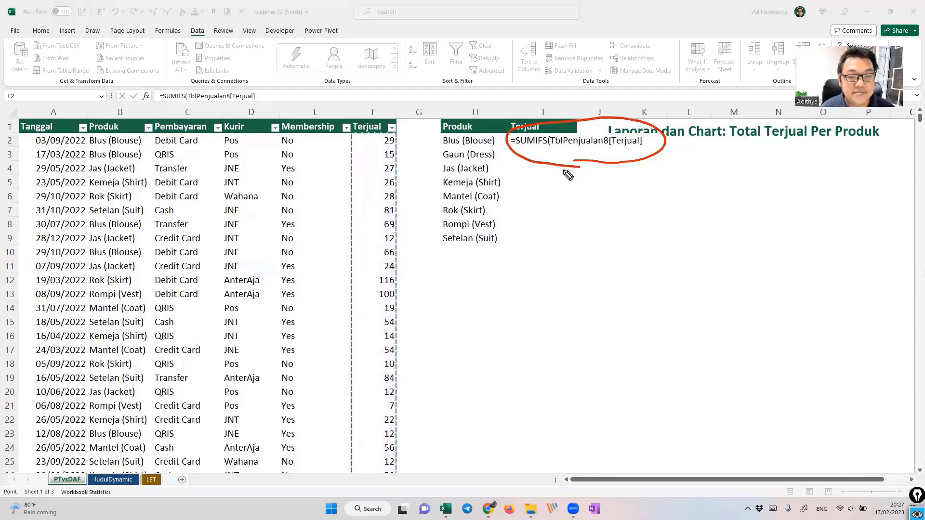
pyautogui.press('Escape')
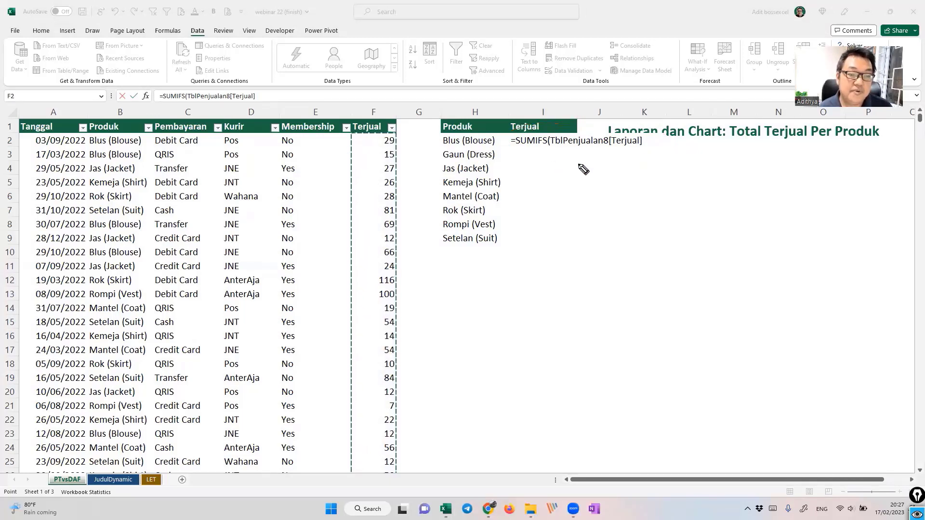
# - Complete the SUMIFS formula in I2 with the table's Produk column as the criteria range and H2 as the criterion
pyautogui.click(644, 141)
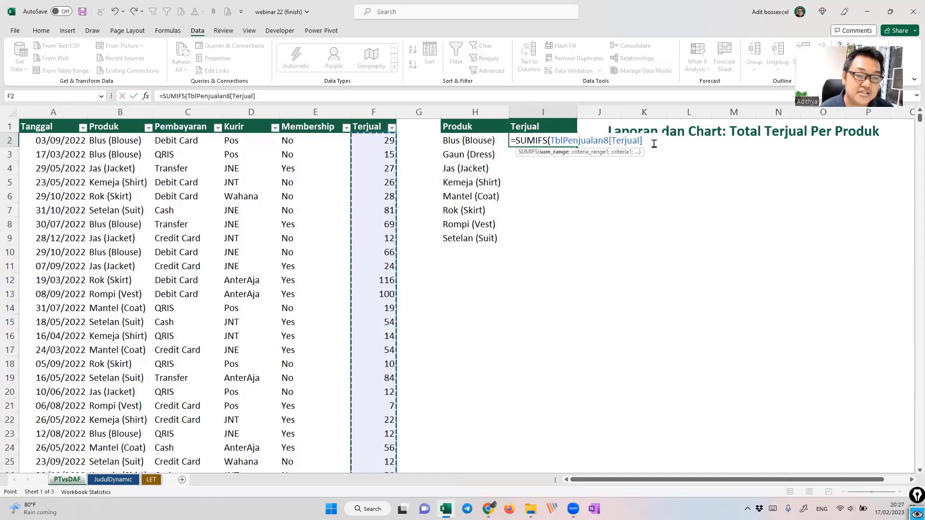
pyautogui.write(';')
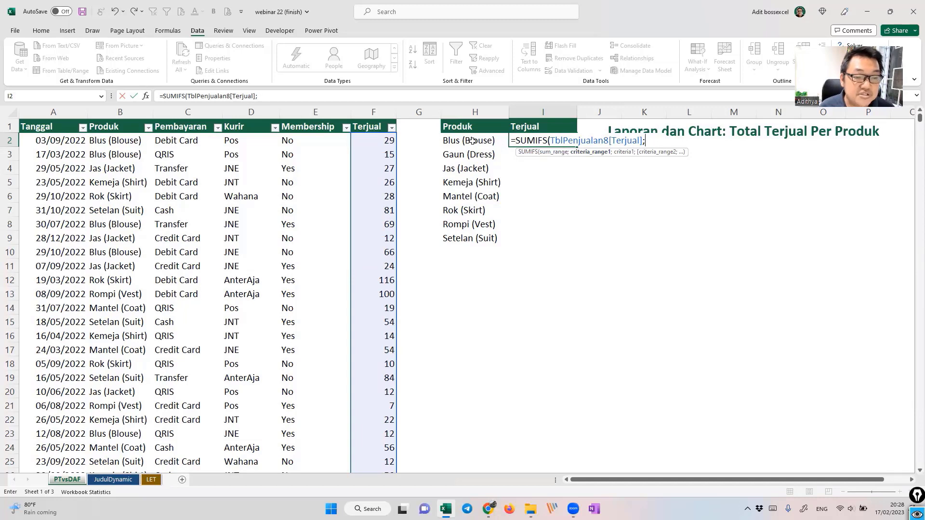
pyautogui.click(121, 118)
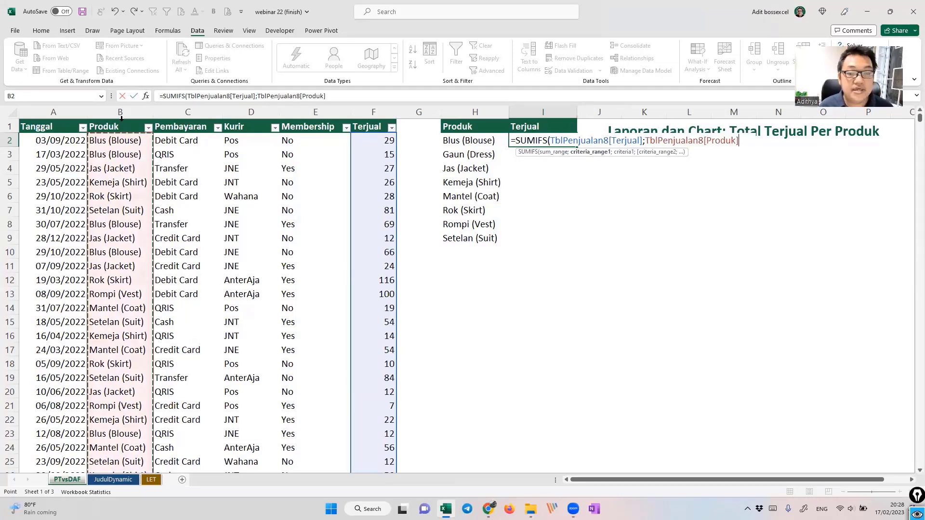
pyautogui.write(';')
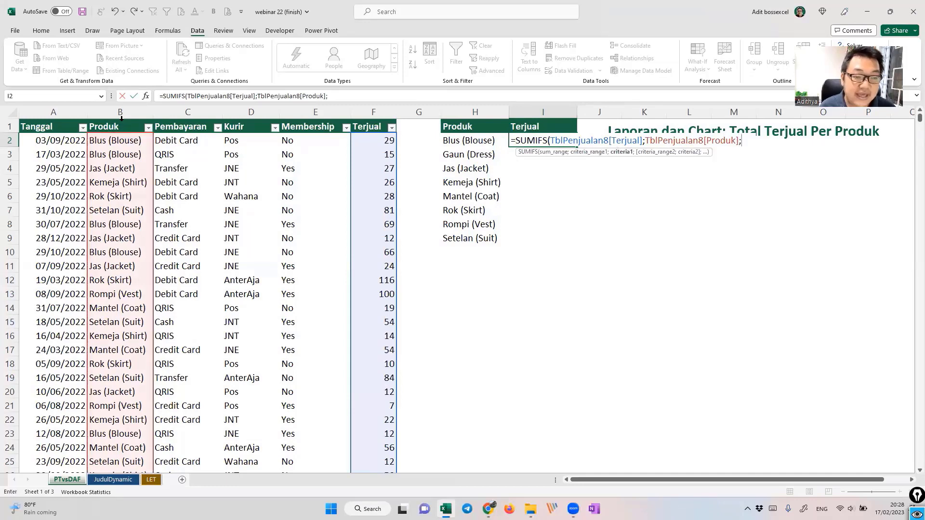
pyautogui.click(481, 144)
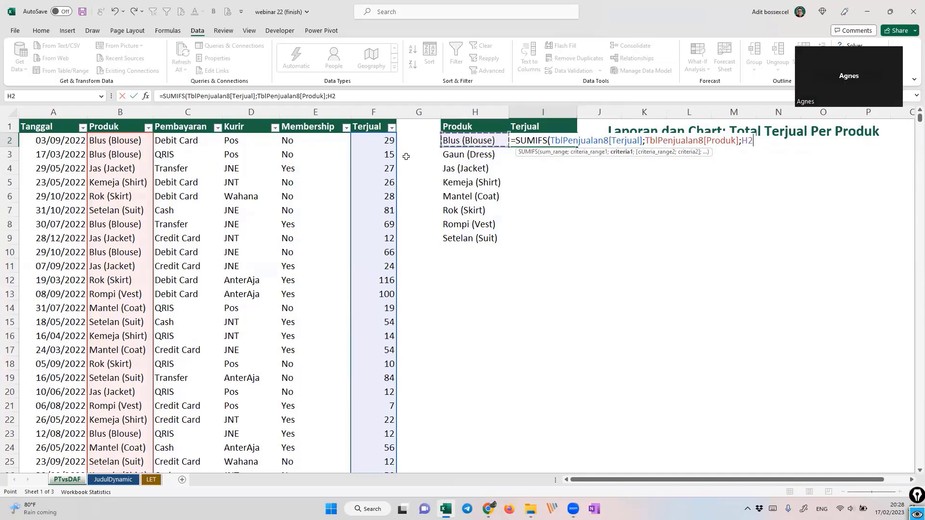
pyautogui.press('Return')
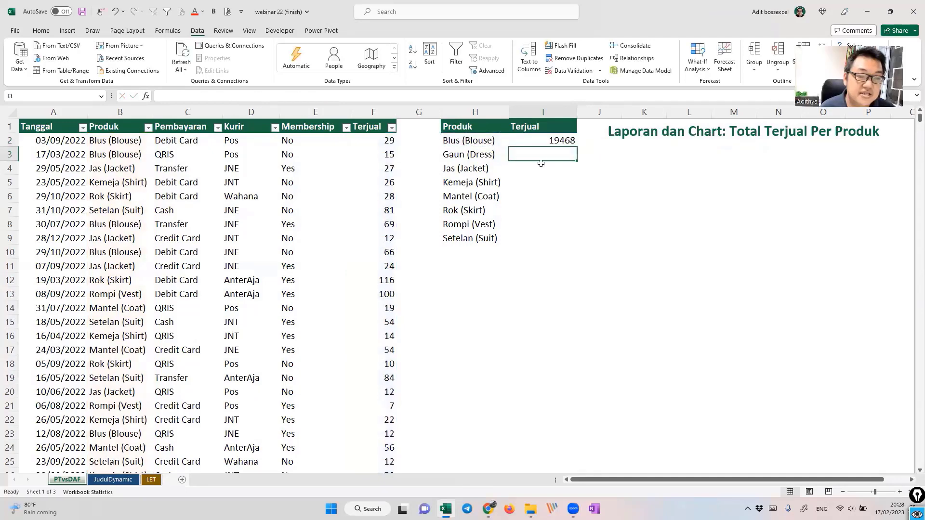
# - Fill the I2 formula down to I9 and format the totals with a thousands separator and no decimals
pyautogui.click(561, 143)
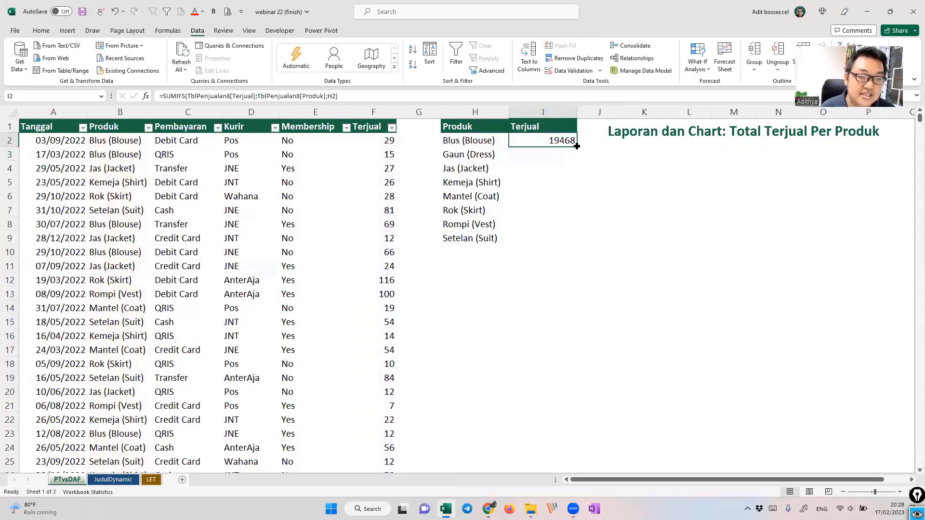
pyautogui.doubleClick(576, 146)
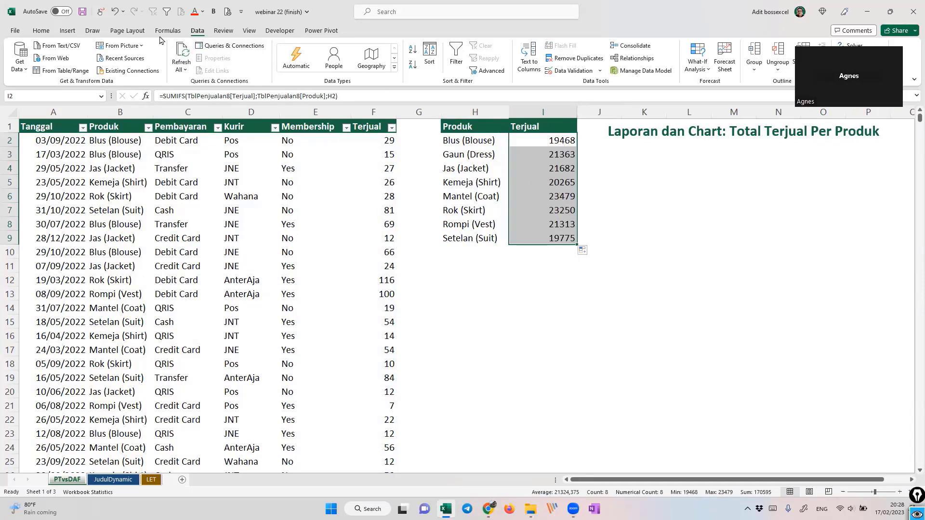
pyautogui.click(44, 32)
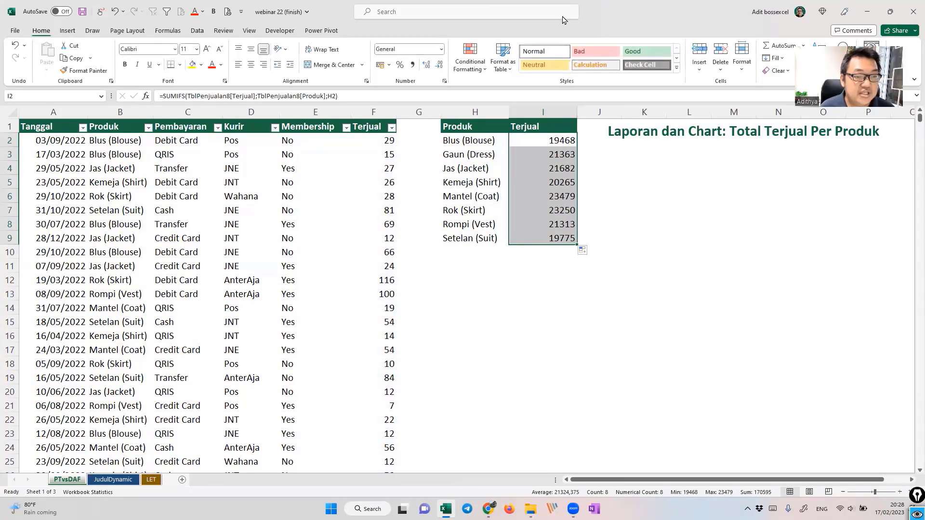
pyautogui.click(412, 65)
pyautogui.click(439, 64)
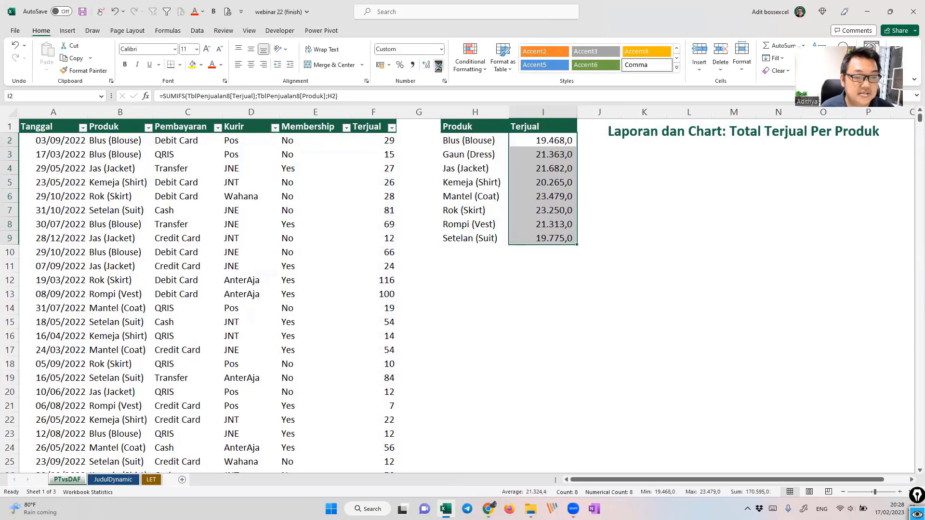
pyautogui.click(438, 64)
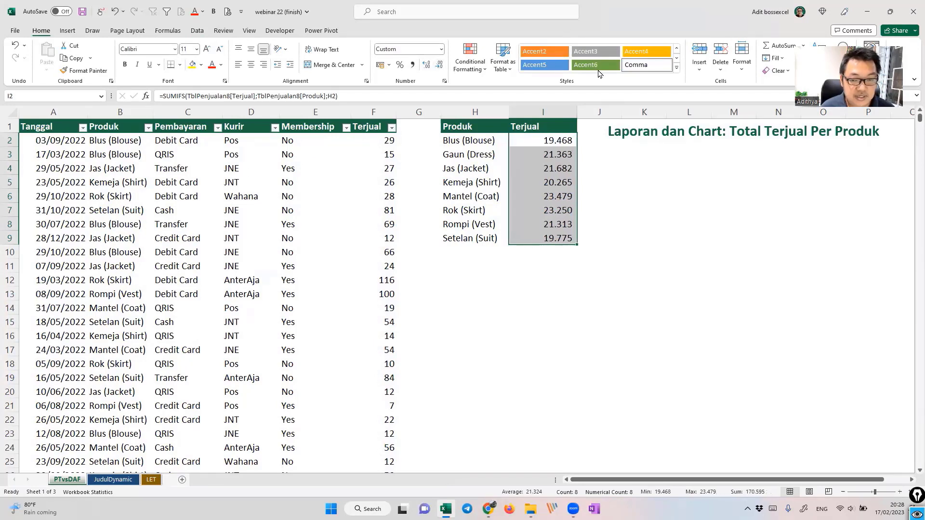
pyautogui.hotkey('alt', 'Tab')
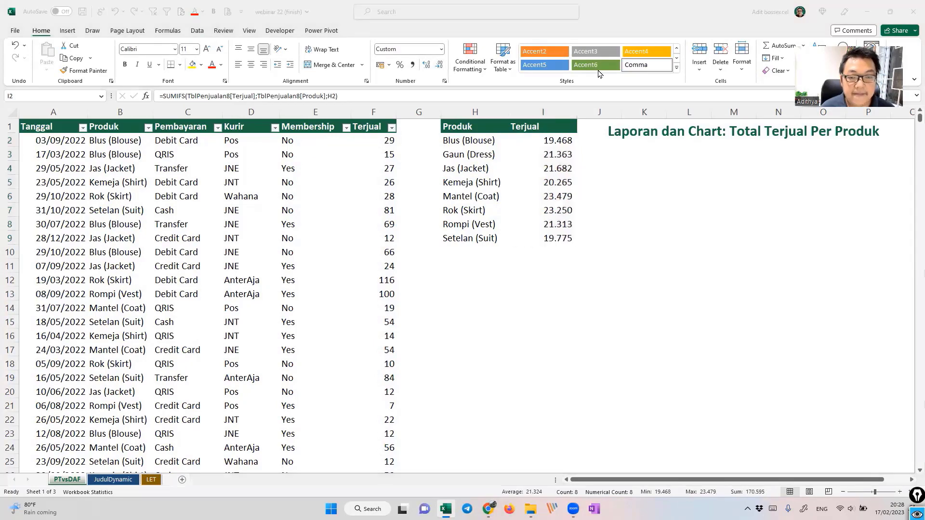
pyautogui.hotkey('alt', 'Tab')
pyautogui.click(563, 233)
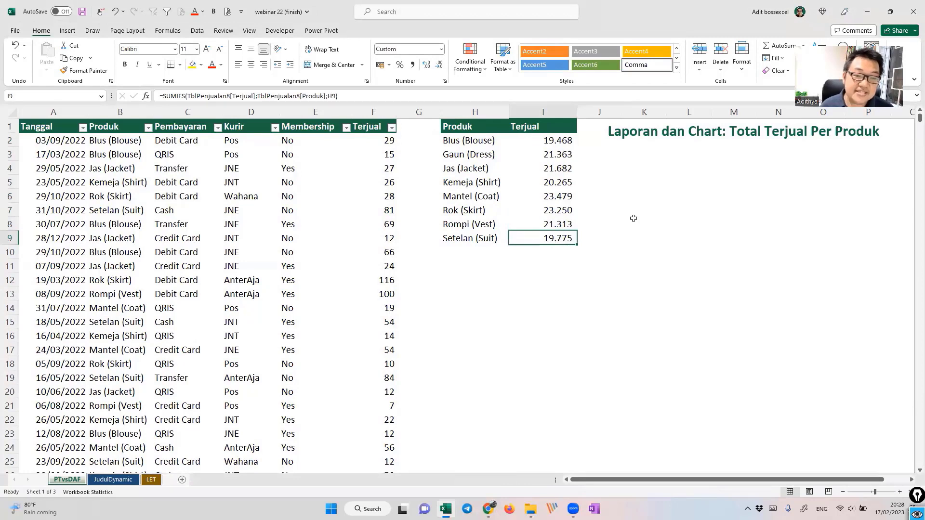
pyautogui.hotkey('alt', 'Tab')
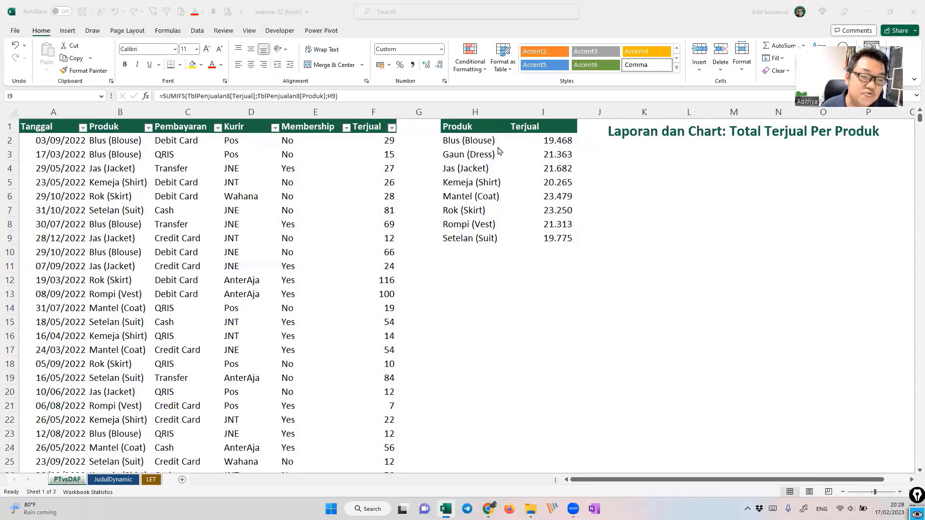
pyautogui.hotkey('alt', 'Tab')
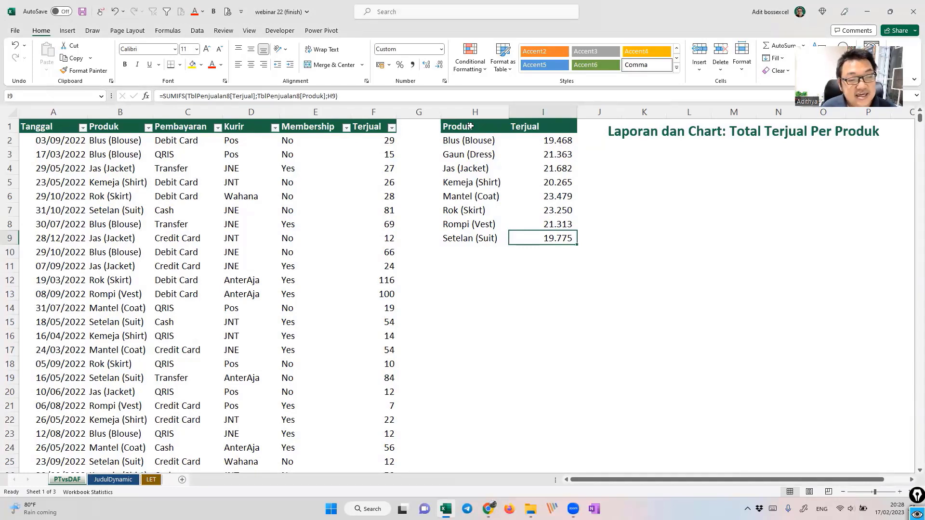
pyautogui.moveTo(470, 126); pyautogui.dragTo(563, 238)
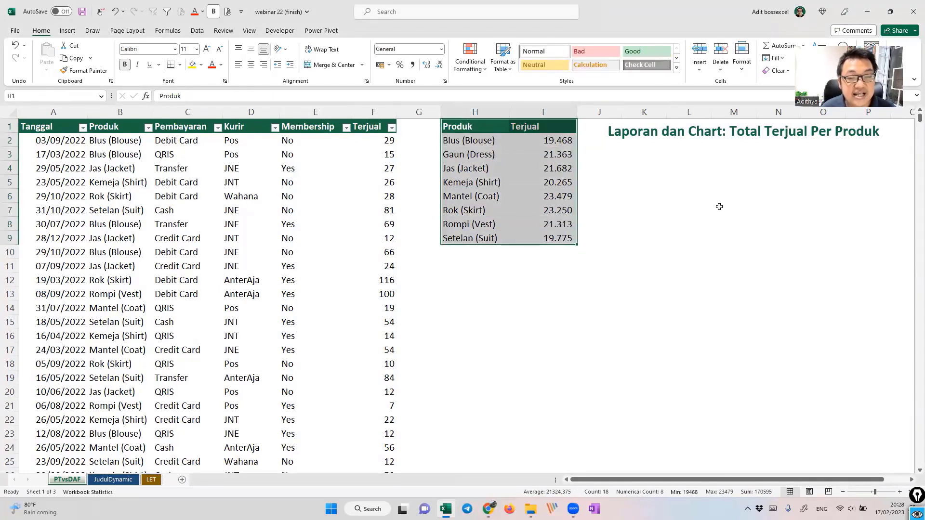
pyautogui.moveTo(564, 191)
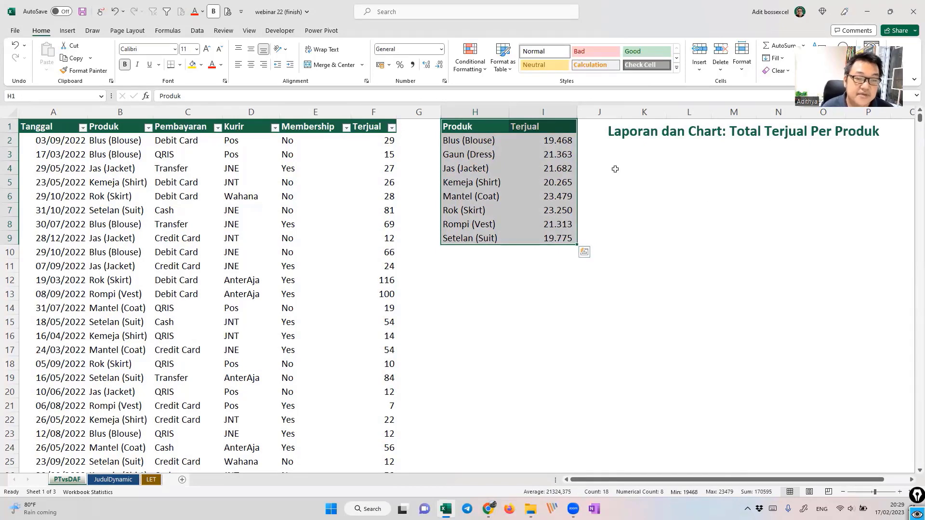
pyautogui.click(545, 168)
# - Enter the note "alt F1" in cell K3, beneath the report heading
pyautogui.click(625, 148)
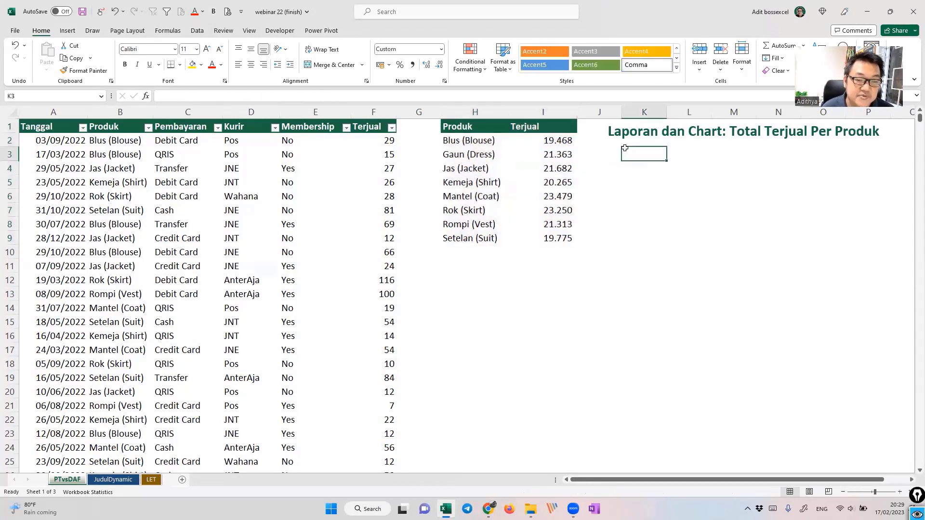
pyautogui.write('alt F1')
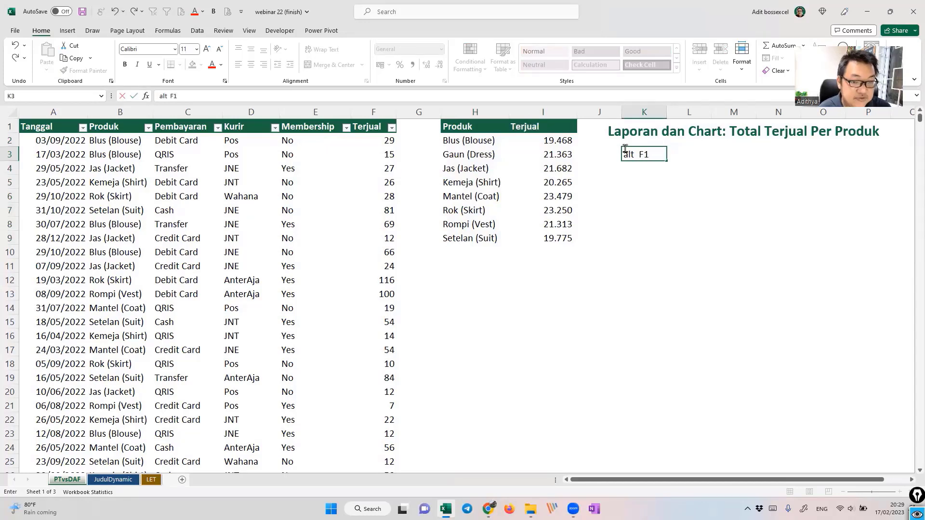
pyautogui.press('Return')
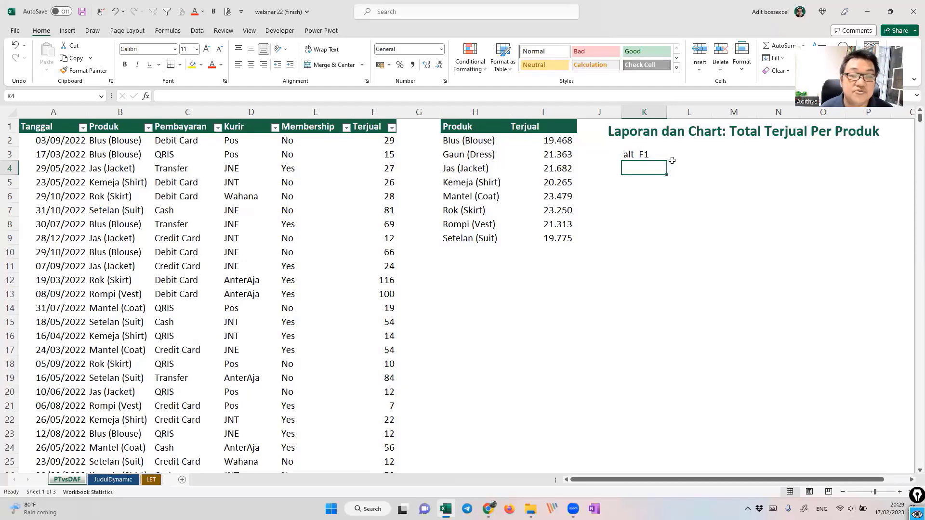
# - Insert a 2-D clustered column chart from the report range H1:I9 and delete it again
pyautogui.moveTo(504, 126); pyautogui.dragTo(553, 238)
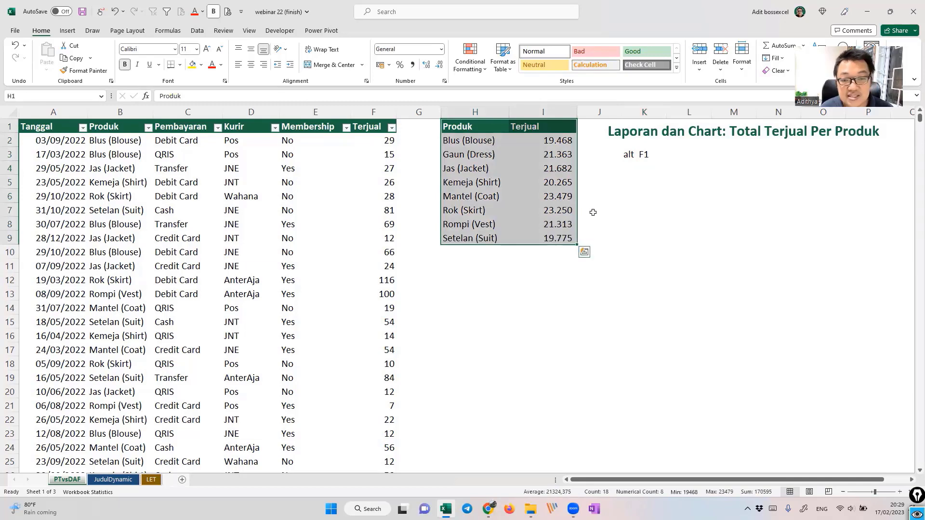
pyautogui.click(68, 31)
pyautogui.click(426, 45)
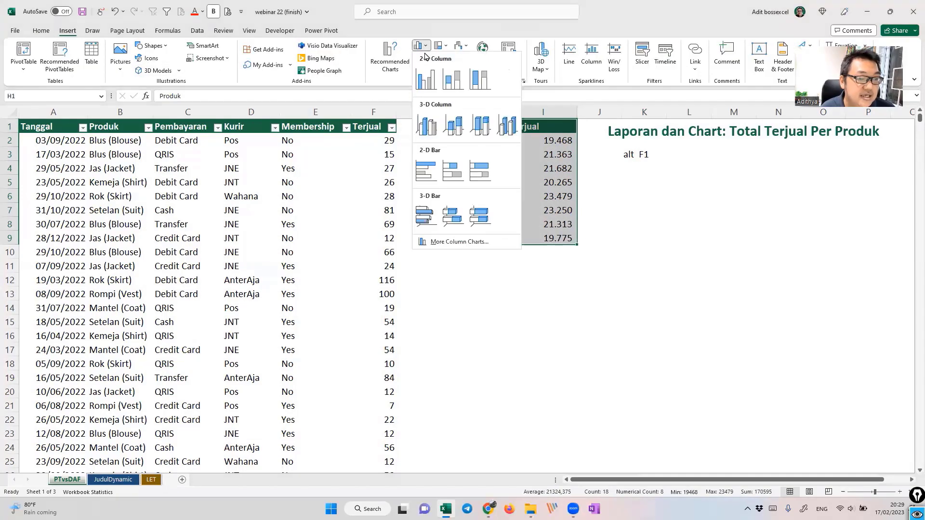
pyautogui.click(427, 75)
pyautogui.moveTo(572, 206); pyautogui.dragTo(786, 193)
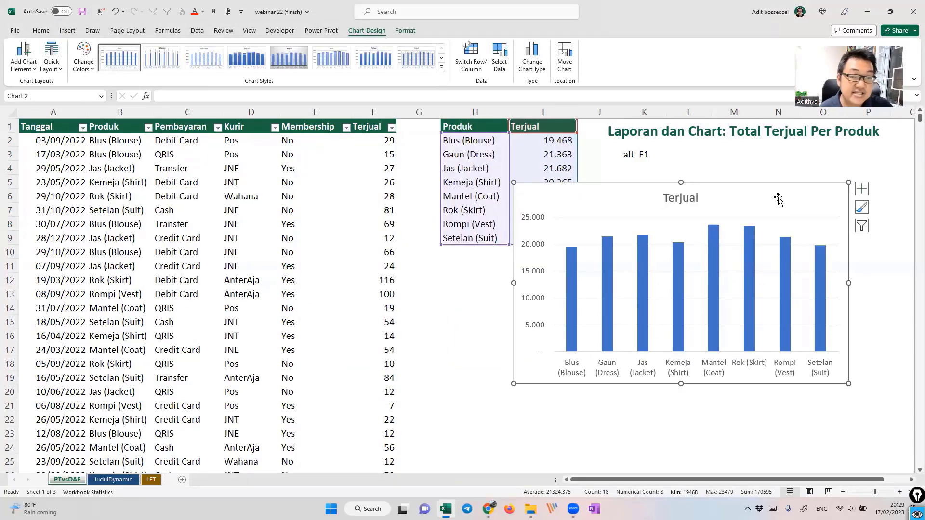
pyautogui.press('Delete')
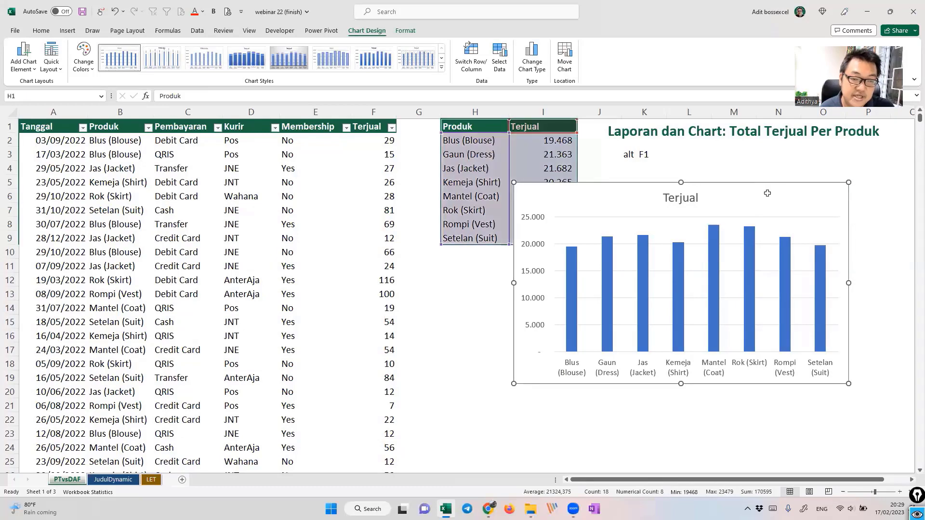
# - Insert a default column chart from the report range H1:I9 and move it beneath the report heading, starting around J3
pyautogui.moveTo(472, 128); pyautogui.dragTo(820, 192)
pyautogui.hotkey('alt', 'F1')
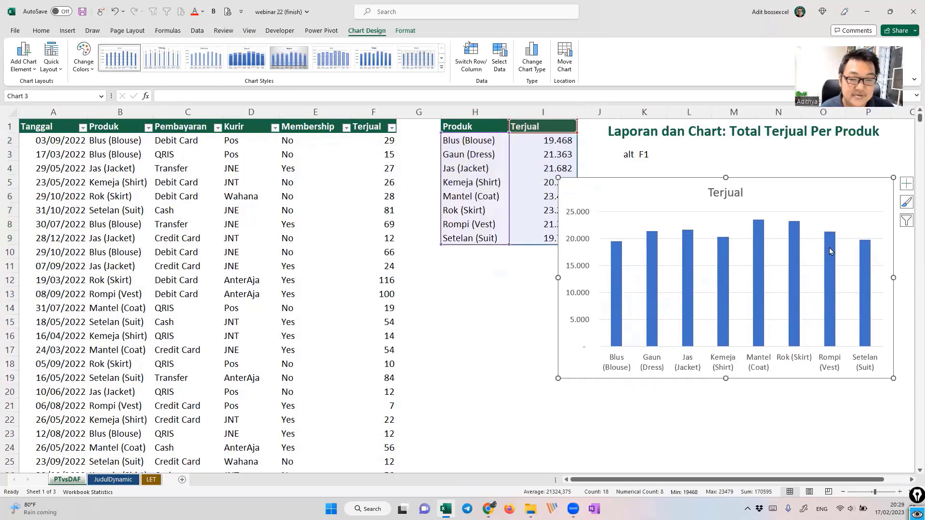
pyautogui.click(910, 479)
pyautogui.click(910, 480)
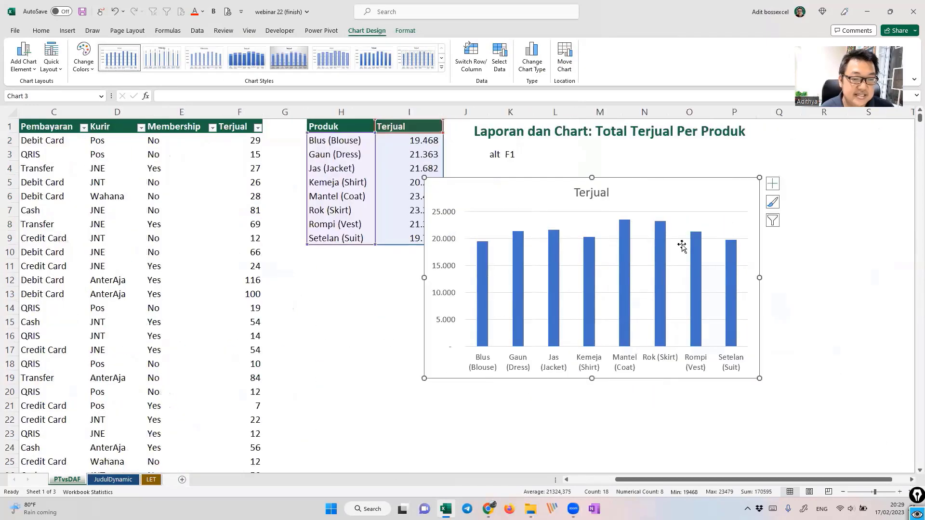
pyautogui.moveTo(712, 175); pyautogui.dragTo(714, 158)
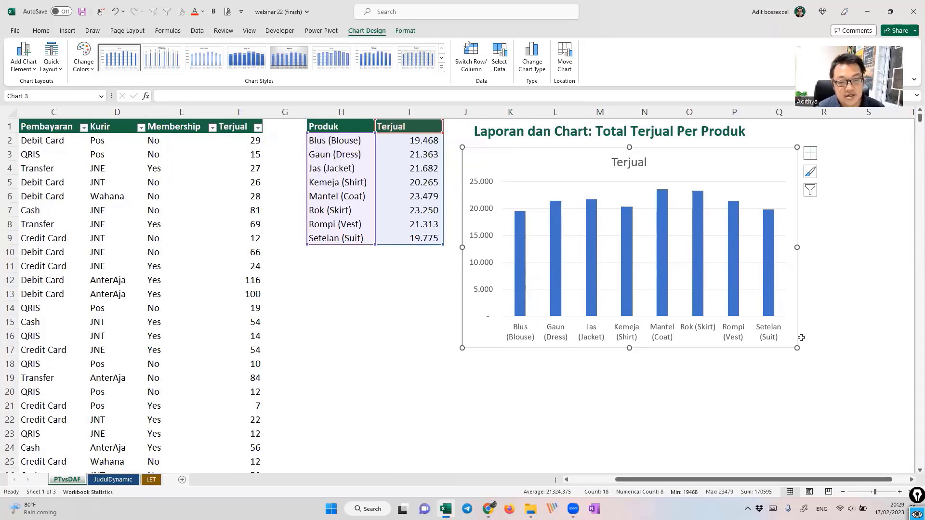
# - Resize the chart to be slightly wider and shorter, ending around Q13, and remove its Terjual title
pyautogui.moveTo(800, 328); pyautogui.dragTo(806, 298)
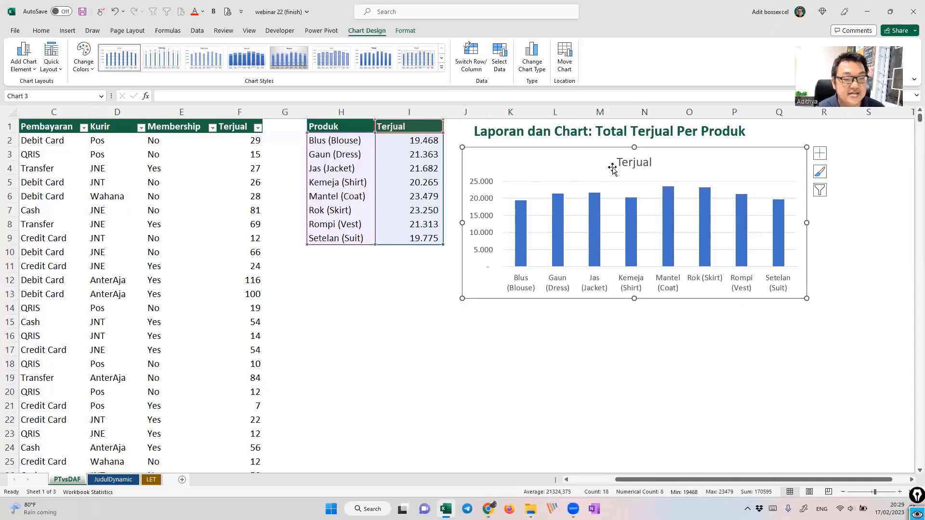
pyautogui.click(638, 163)
pyautogui.press('Delete')
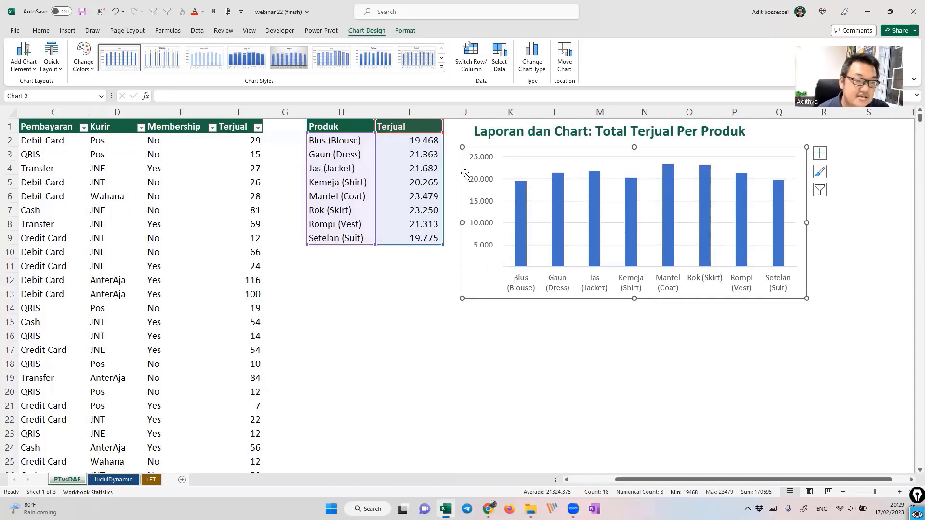
# - Open the Format Data Series options for the chart's Terjual columns
pyautogui.click(525, 230)
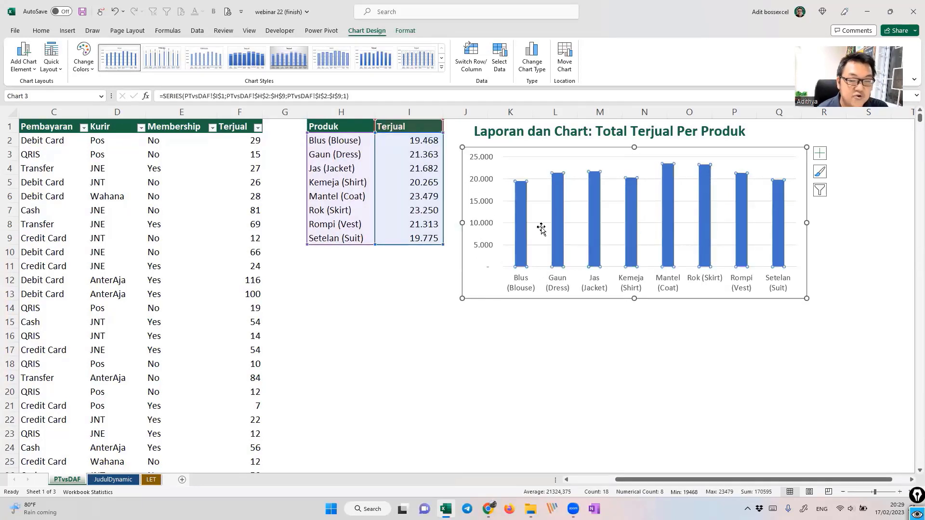
pyautogui.rightClick(519, 206)
pyautogui.click(553, 364)
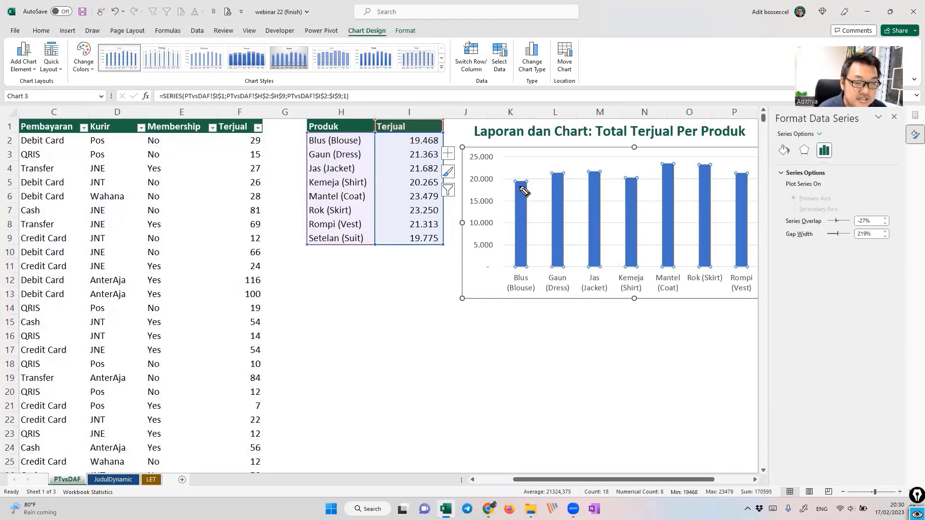
# - With the annotation pen, mark the Blus (Blouse) column and the gap between it and the Gaun (Dress) column
pyautogui.moveTo(527, 184); pyautogui.dragTo(518, 258)
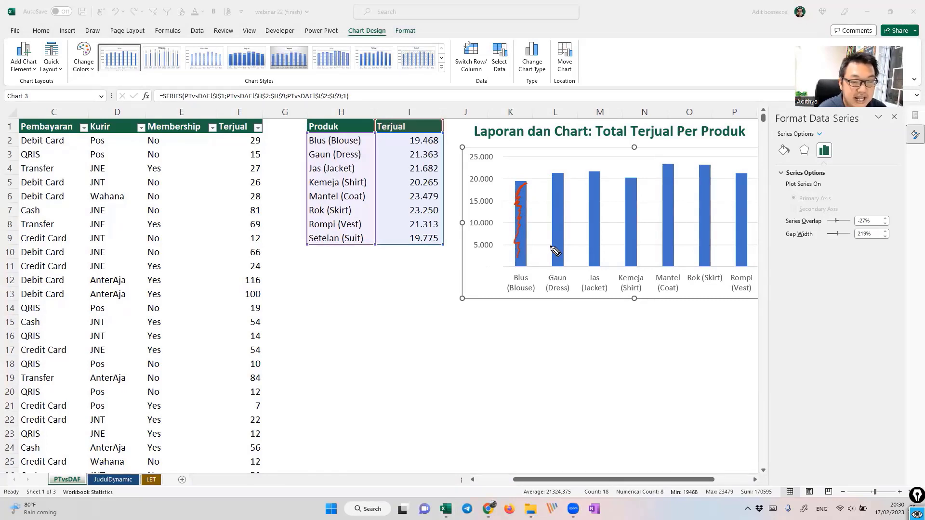
pyautogui.moveTo(552, 165)
pyautogui.mouseDown()
pyautogui.moveTo(531, 160)
pyautogui.moveTo(526, 173)
pyautogui.moveTo(551, 181)
pyautogui.moveTo(542, 187)
pyautogui.moveTo(529, 177)
pyautogui.moveTo(532, 188)
pyautogui.mouseUp()
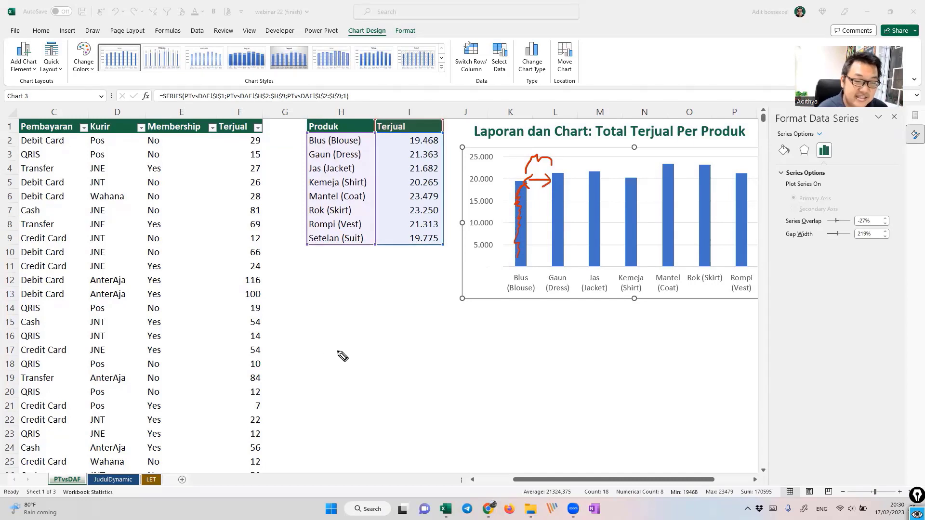
# - Annotate the space between the Blus and Gaun columns as "gap width", draw an arrow to the Gap Width option, and clear the ink
pyautogui.moveTo(525, 307); pyautogui.dragTo(521, 320)
pyautogui.moveTo(533, 283); pyautogui.dragTo(537, 273)
pyautogui.moveTo(538, 285); pyautogui.dragTo(529, 281)
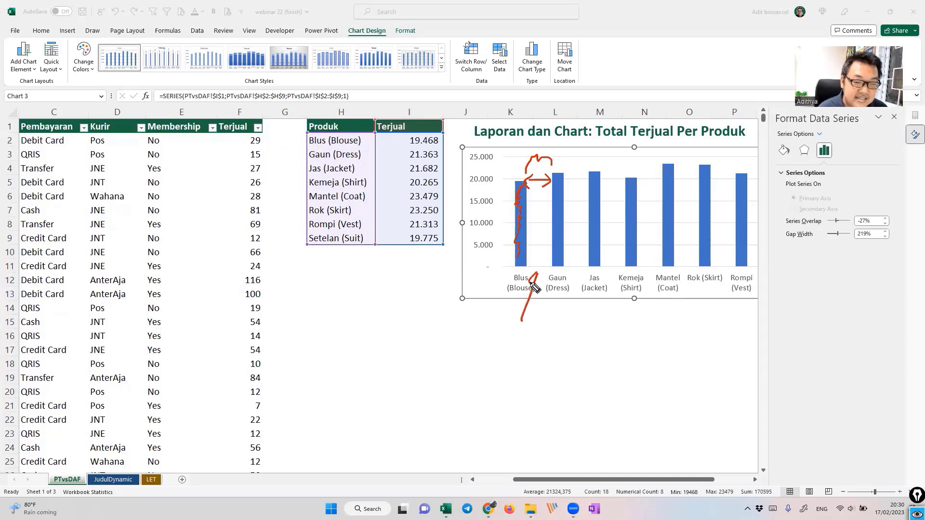
pyautogui.moveTo(504, 325)
pyautogui.mouseDown()
pyautogui.moveTo(499, 345)
pyautogui.moveTo(531, 329)
pyautogui.mouseUp()
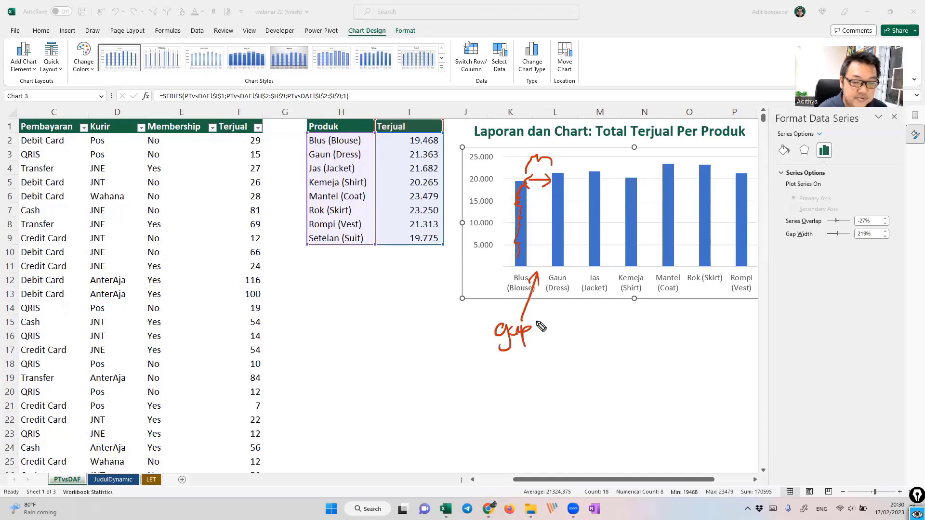
pyautogui.moveTo(529, 267)
pyautogui.mouseDown()
pyautogui.moveTo(551, 266)
pyautogui.moveTo(533, 272)
pyautogui.mouseUp()
pyautogui.moveTo(544, 328)
pyautogui.mouseDown()
pyautogui.moveTo(588, 322)
pyautogui.moveTo(598, 338)
pyautogui.moveTo(775, 291)
pyautogui.moveTo(820, 245)
pyautogui.moveTo(807, 269)
pyautogui.mouseUp()
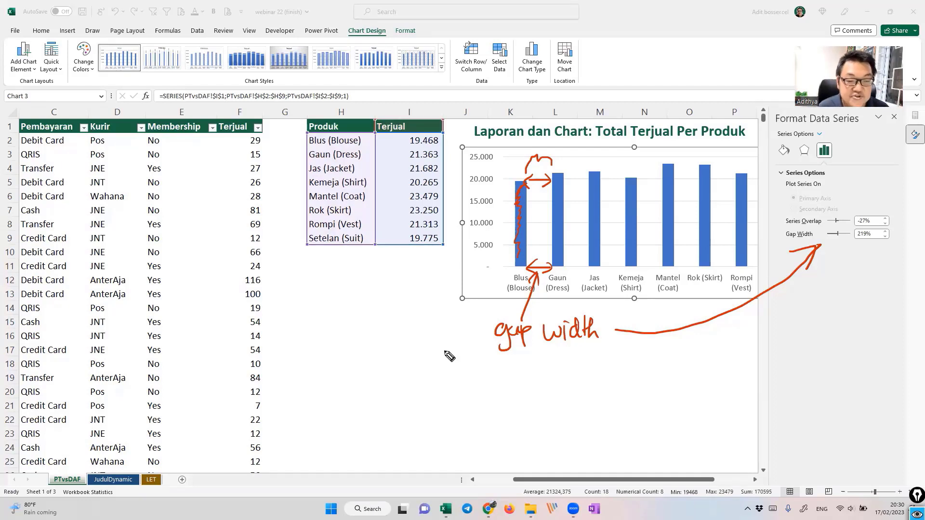
pyautogui.press('Escape')
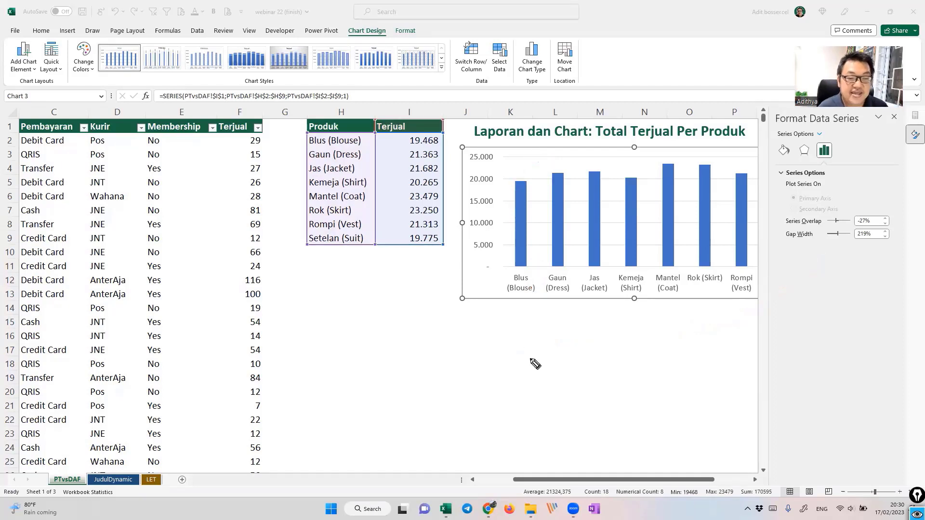
# - Set the Gap Width of the chart's Terjual columns to 75%
pyautogui.click(874, 233)
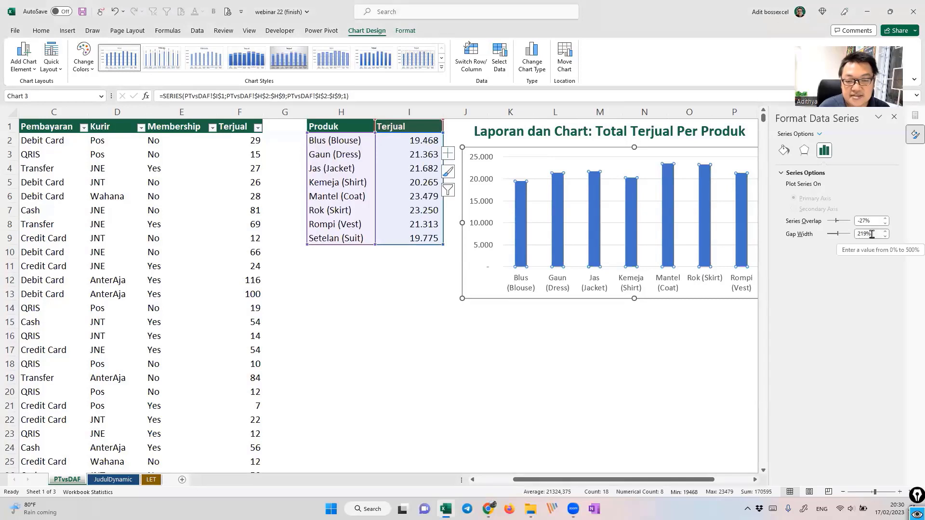
pyautogui.click(854, 235)
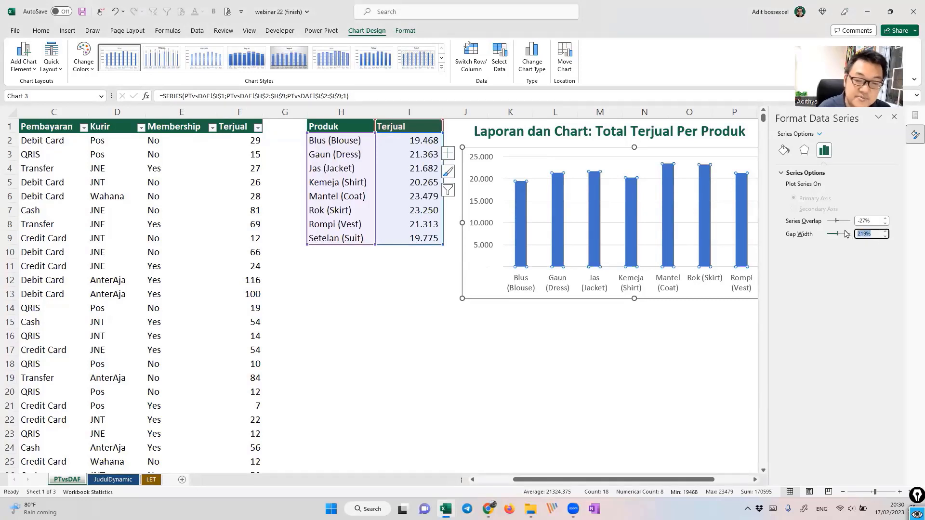
pyautogui.write('75')
pyautogui.press('Return')
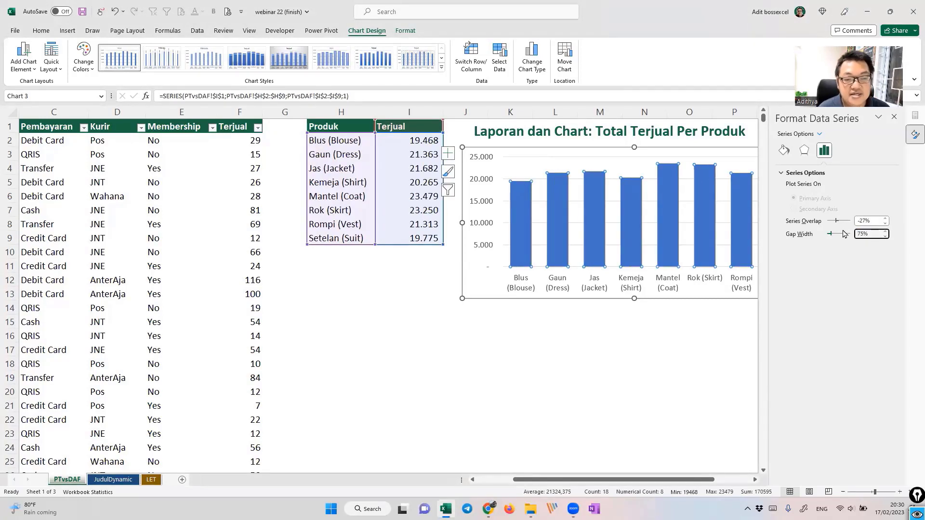
# - Move the chart so it spans columns I to P, starting around row 3, and deselect it
pyautogui.moveTo(594, 149); pyautogui.dragTo(572, 149)
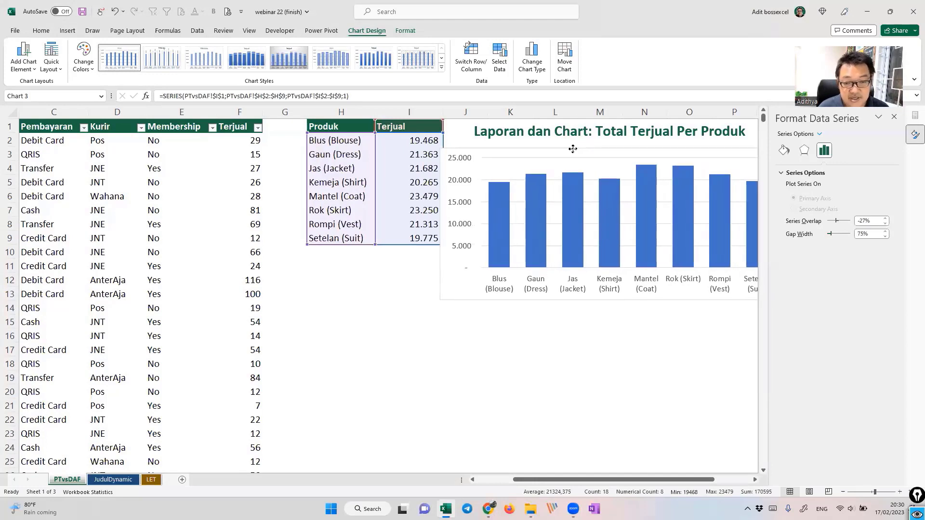
pyautogui.click(572, 149)
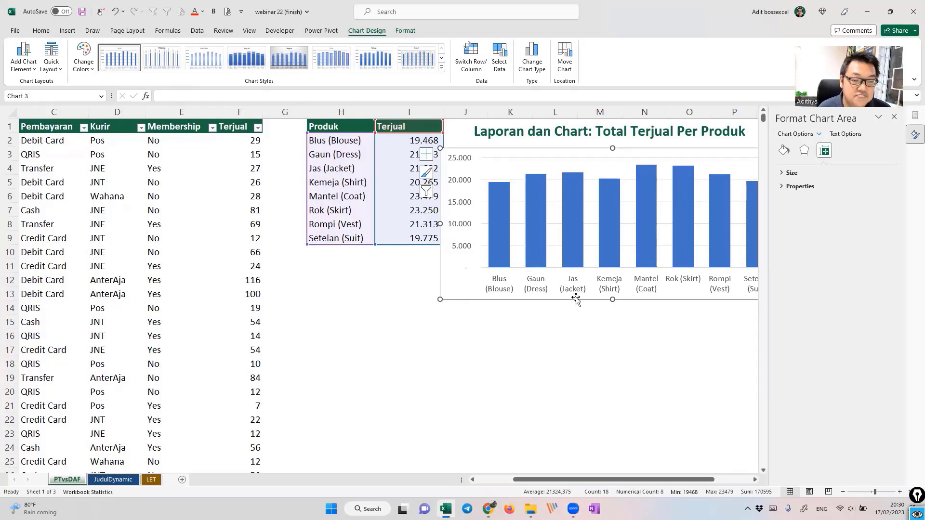
pyautogui.hotkey('alt', 'F1')
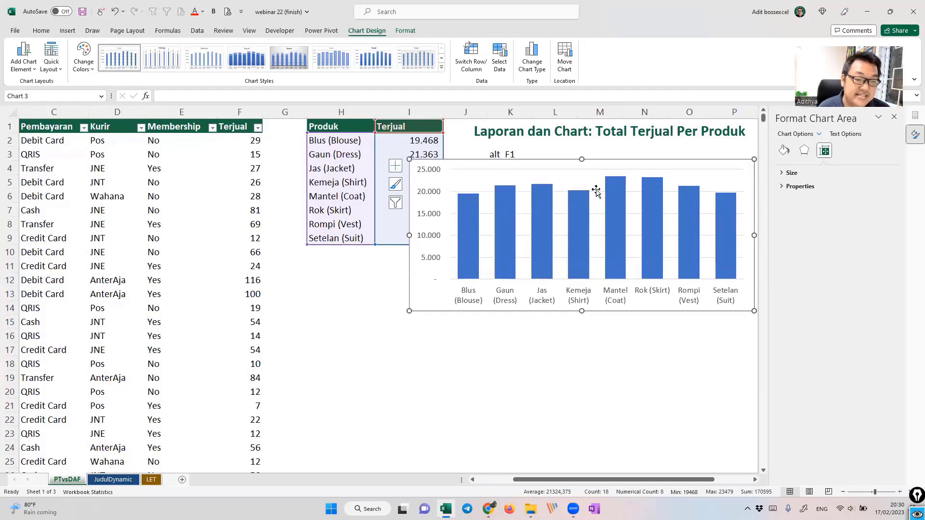
pyautogui.click(596, 192)
pyautogui.press('Escape')
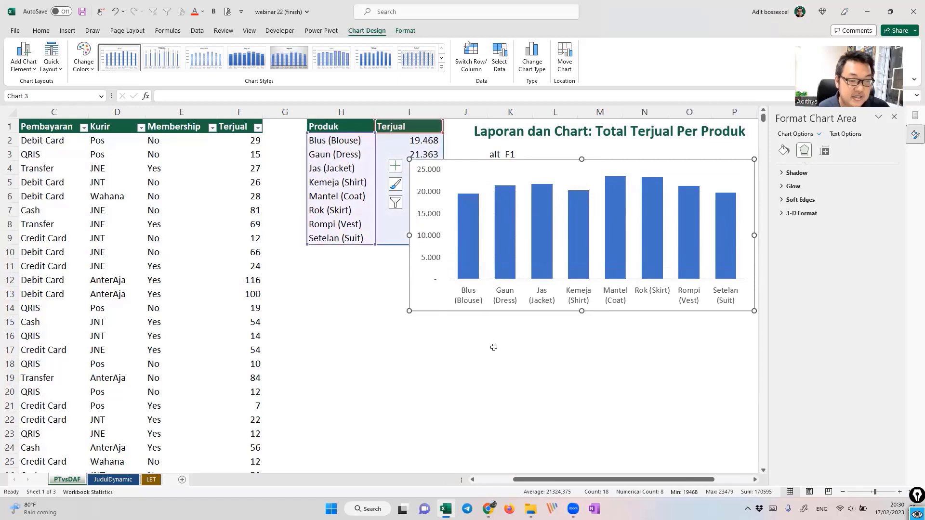
pyautogui.click(510, 349)
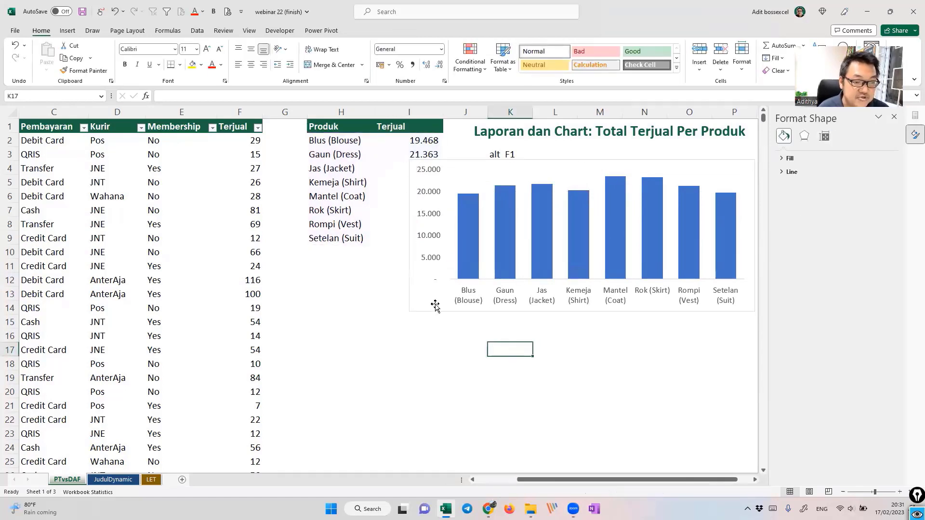
# - Remove the outline from the chart area
pyautogui.click(484, 308)
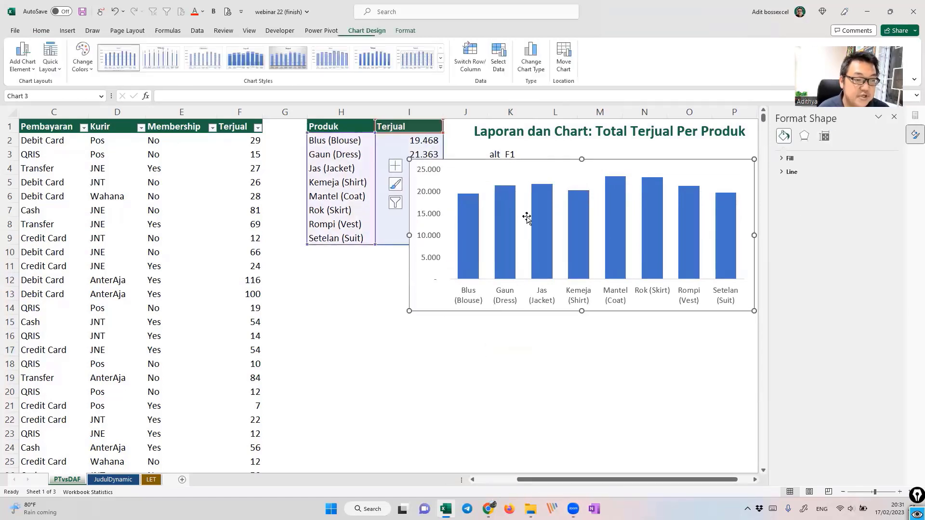
pyautogui.click(406, 30)
pyautogui.click(387, 57)
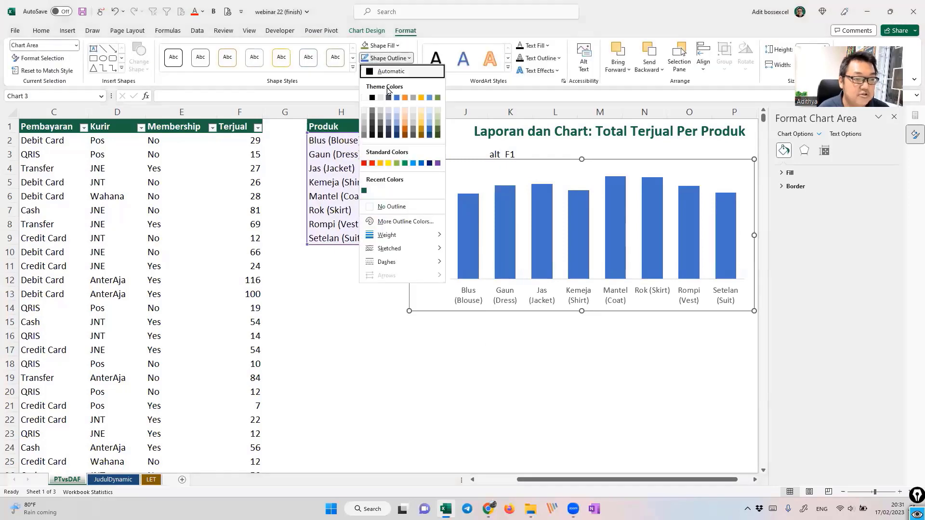
pyautogui.click(391, 207)
pyautogui.click(557, 362)
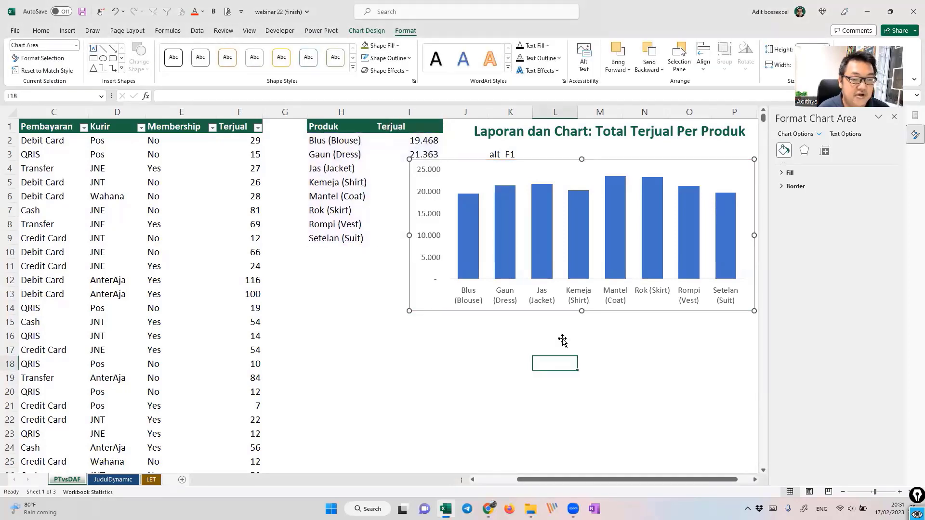
# - Shrink the chart from its upper-left corner and place it directly beneath the report heading, spanning about J2 to P11
pyautogui.click(546, 178)
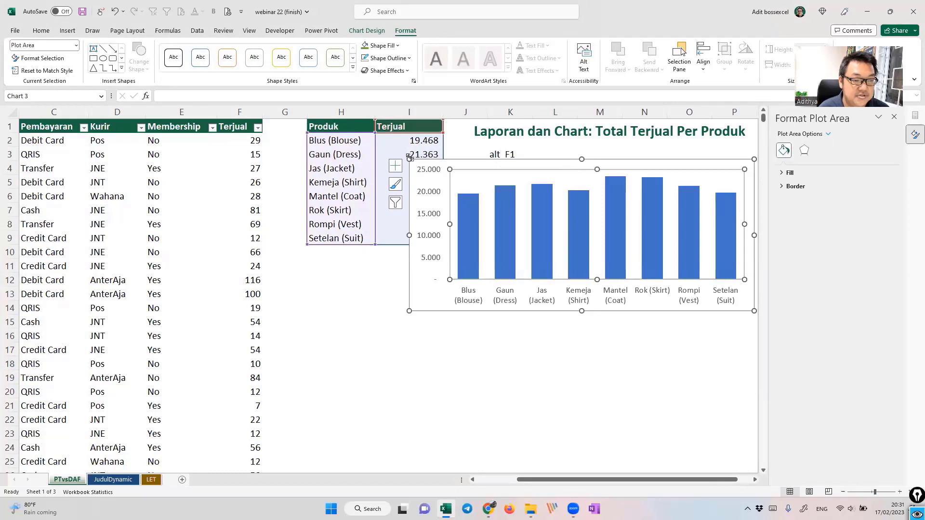
pyautogui.moveTo(409, 159); pyautogui.dragTo(455, 184)
pyautogui.moveTo(559, 196); pyautogui.dragTo(555, 155)
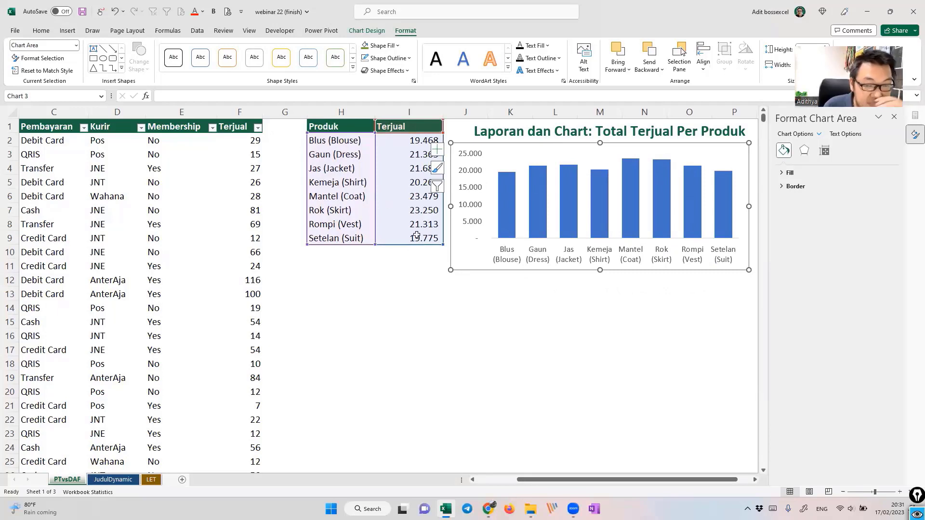
pyautogui.click(648, 297)
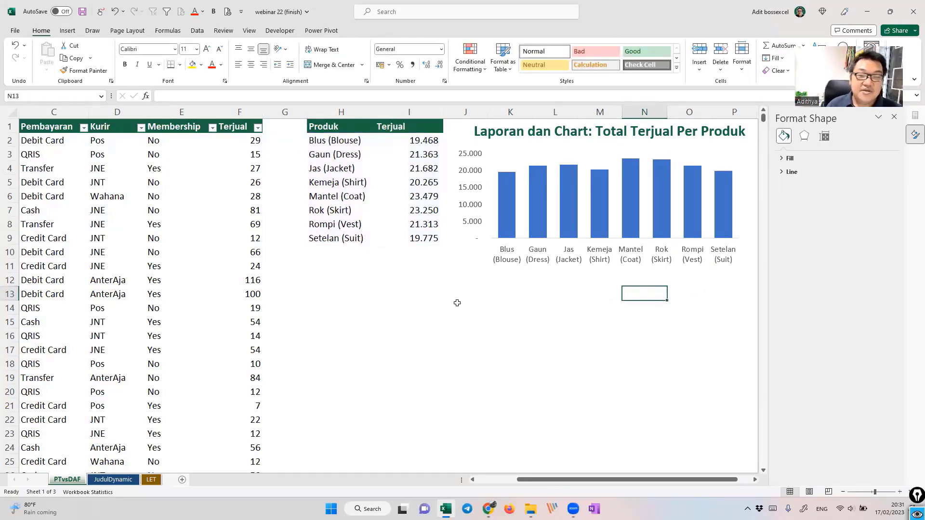
# - With the annotation pen, write "PT → conditional calculation" below the Produk and Terjual report
pyautogui.click(329, 293)
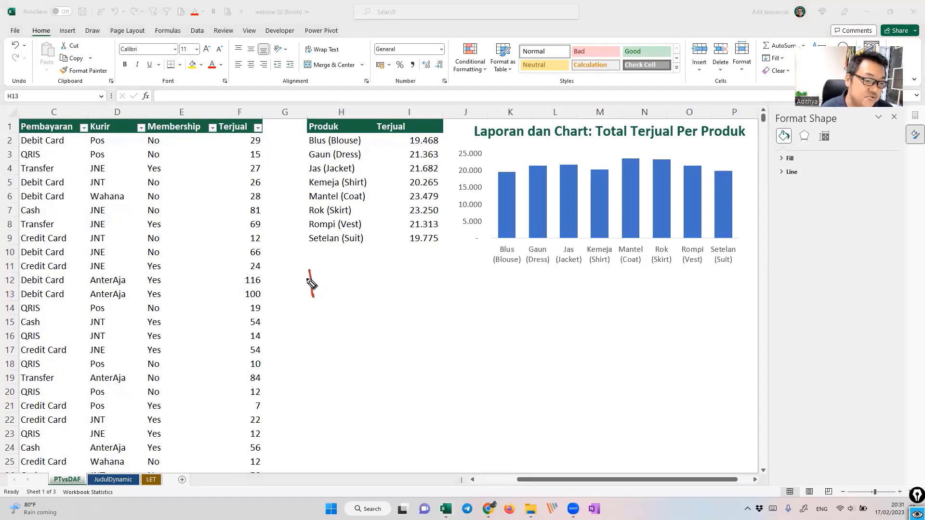
pyautogui.moveTo(310, 273); pyautogui.dragTo(312, 296)
pyautogui.moveTo(310, 274); pyautogui.dragTo(339, 271)
pyautogui.moveTo(332, 272)
pyautogui.mouseDown()
pyautogui.moveTo(331, 294)
pyautogui.moveTo(370, 282)
pyautogui.moveTo(363, 292)
pyautogui.moveTo(403, 282)
pyautogui.moveTo(418, 292)
pyautogui.mouseUp()
pyautogui.moveTo(429, 285); pyautogui.dragTo(476, 295)
pyautogui.moveTo(398, 307)
pyautogui.mouseDown()
pyautogui.moveTo(401, 316)
pyautogui.moveTo(468, 318)
pyautogui.mouseUp()
pyautogui.click(472, 318)
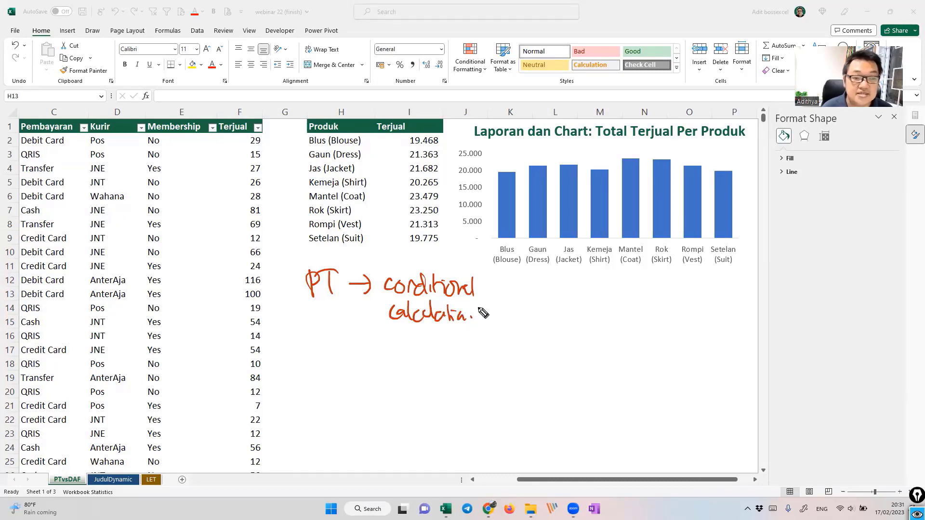
# - Circle the report's Terjual totals, draw arrows from them to the product names, then clear the ink and leave the pen
pyautogui.moveTo(466, 149)
pyautogui.mouseDown()
pyautogui.moveTo(402, 256)
pyautogui.moveTo(446, 129)
pyautogui.mouseUp()
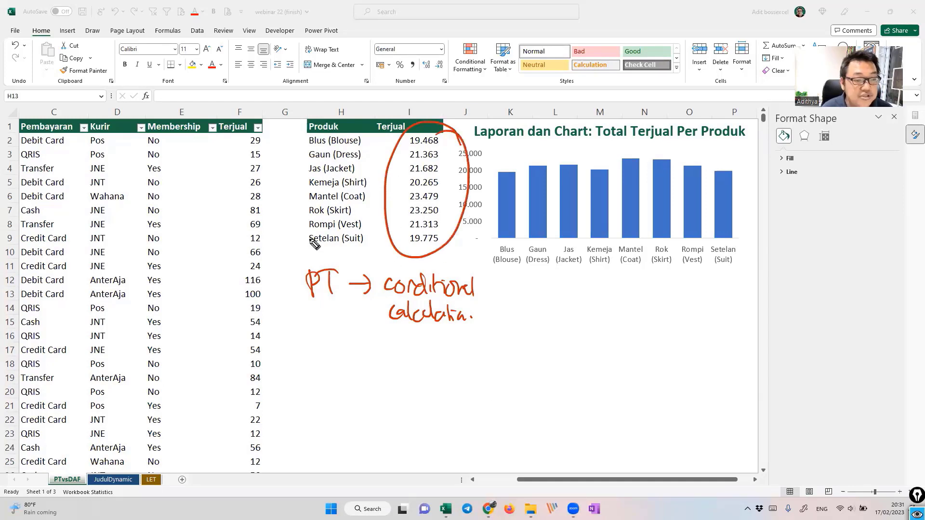
pyautogui.moveTo(396, 144); pyautogui.dragTo(361, 141)
pyautogui.moveTo(373, 134)
pyautogui.mouseDown()
pyautogui.moveTo(362, 169)
pyautogui.moveTo(390, 179)
pyautogui.moveTo(367, 189)
pyautogui.moveTo(374, 195)
pyautogui.mouseUp()
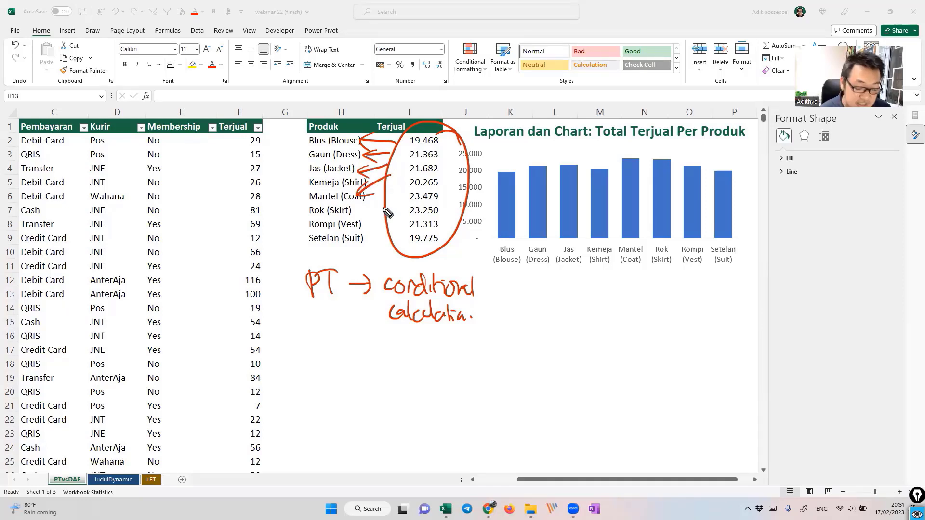
pyautogui.hotkey('ctrl', 'shift', '7')
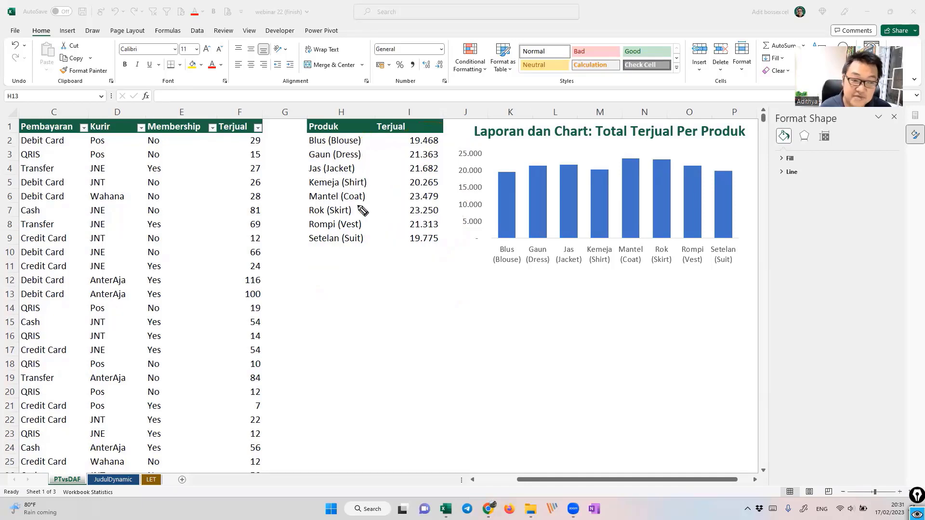
pyautogui.hotkey('ctrl', 'shift', '2')
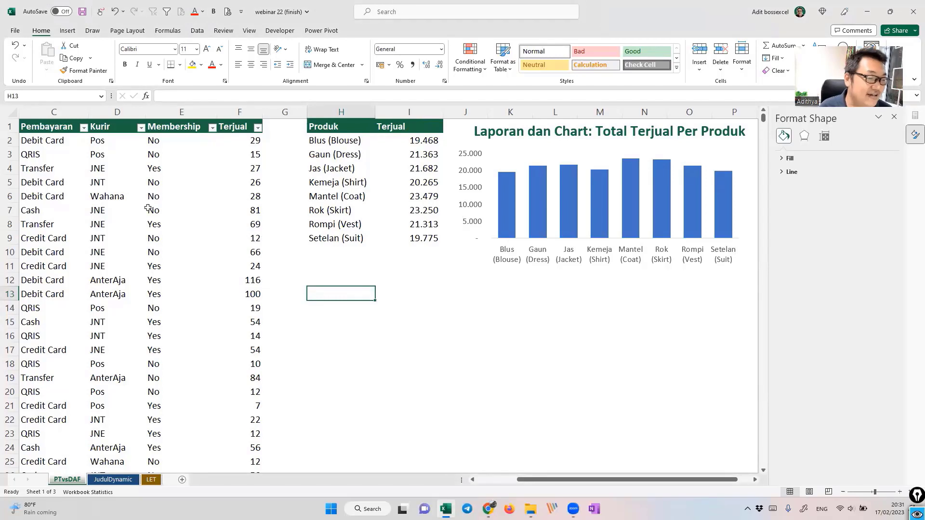
# - Insert a PivotTable from the TblPenjualan8 sales table into the existing worksheet PTvsDAF at cell H13
pyautogui.click(159, 211)
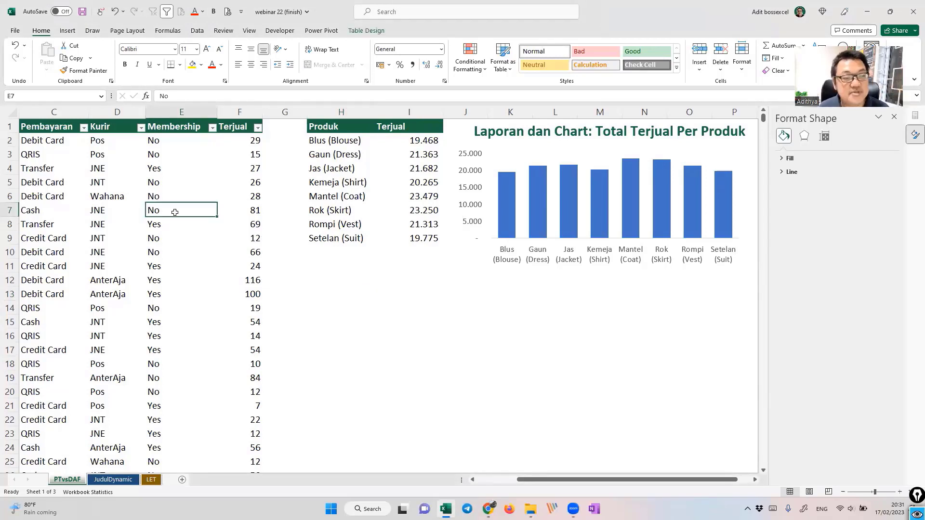
pyautogui.click(70, 30)
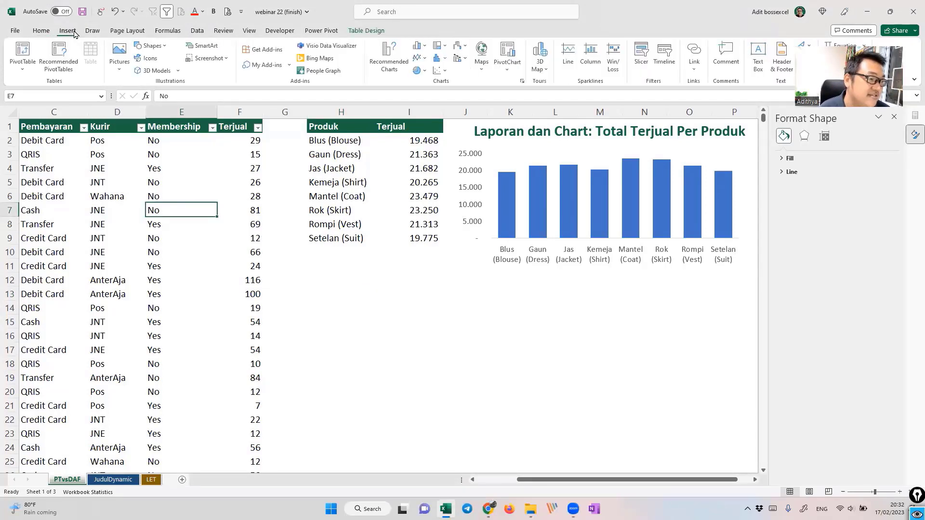
pyautogui.click(38, 61)
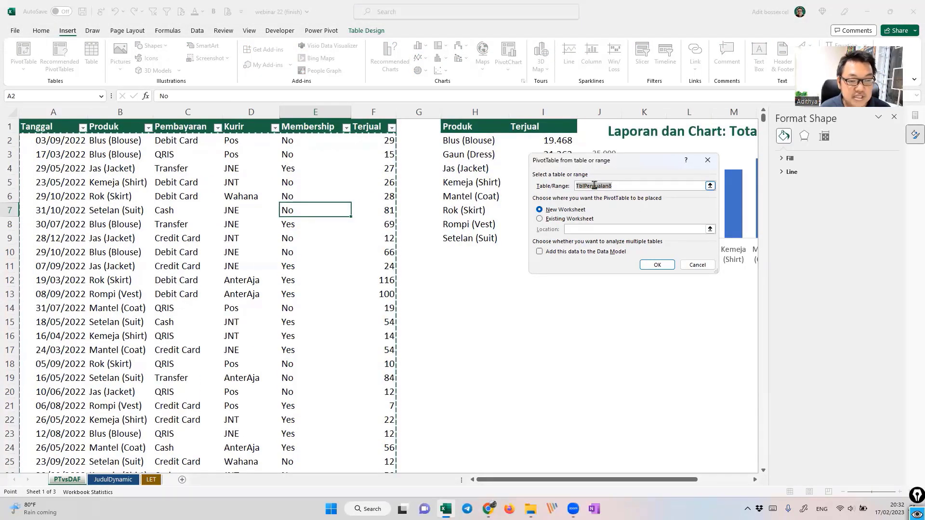
pyautogui.click(545, 218)
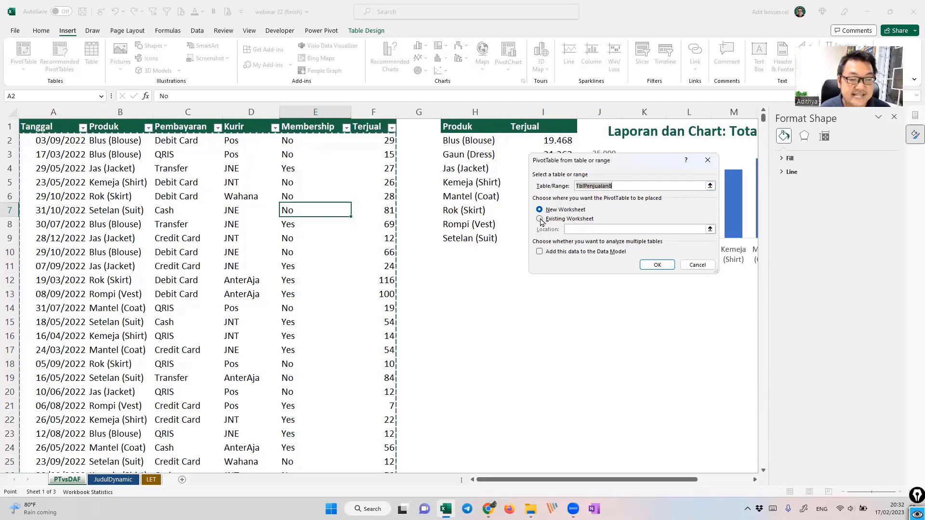
pyautogui.click(454, 296)
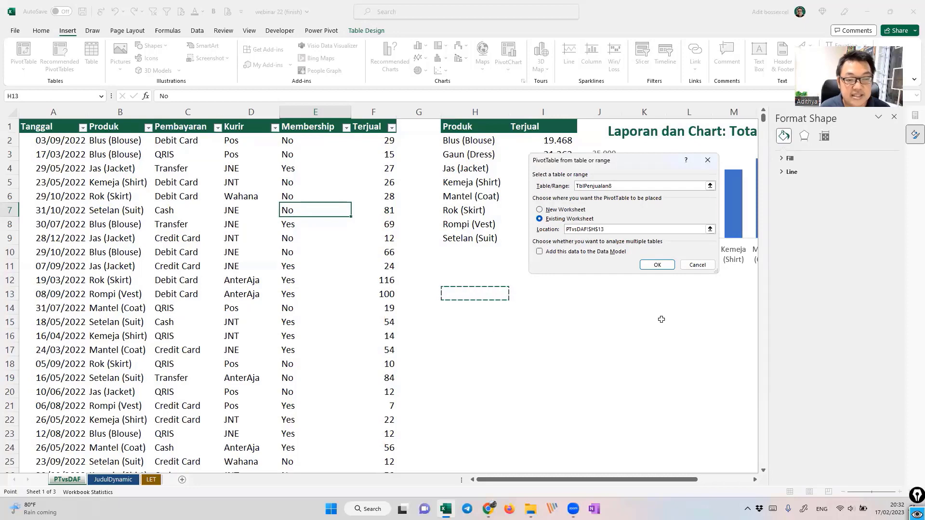
pyautogui.click(658, 268)
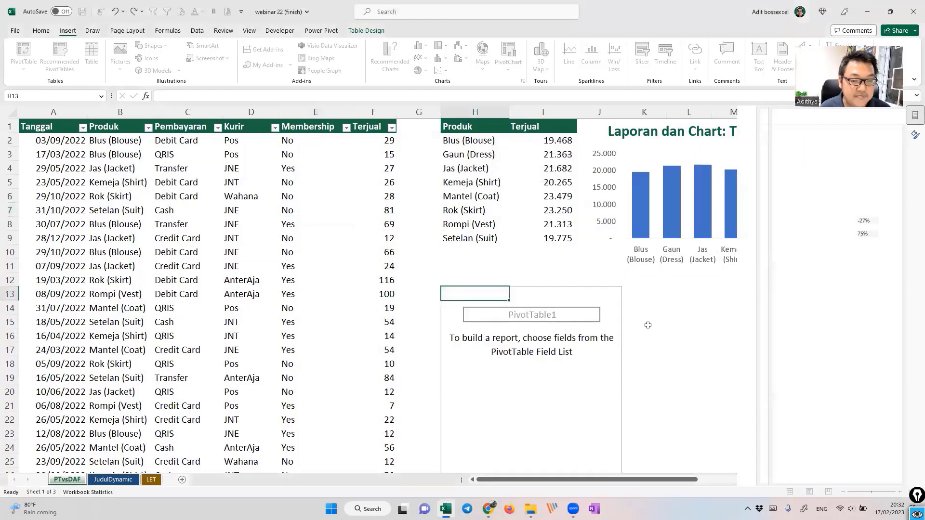
pyautogui.scroll(-1, 693, 334)
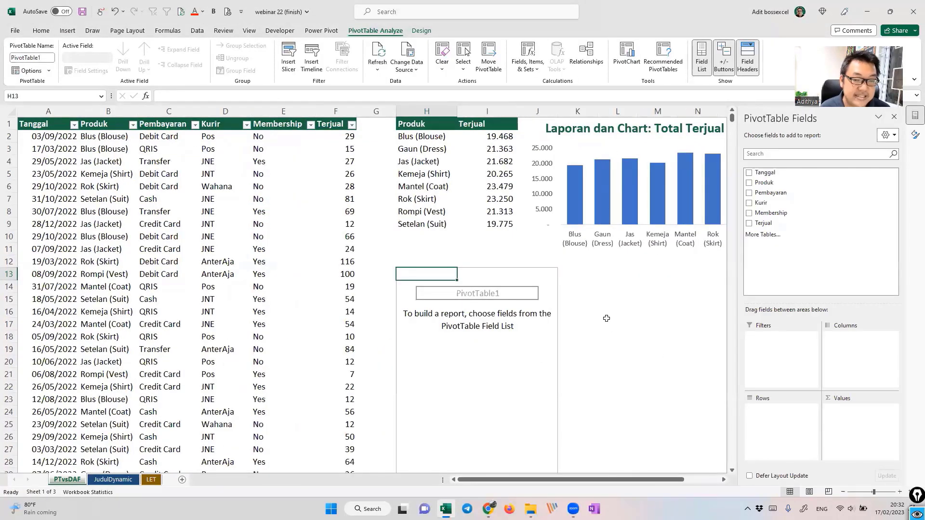
pyautogui.scroll(-2, 606, 318)
pyautogui.scroll(2, 605, 317)
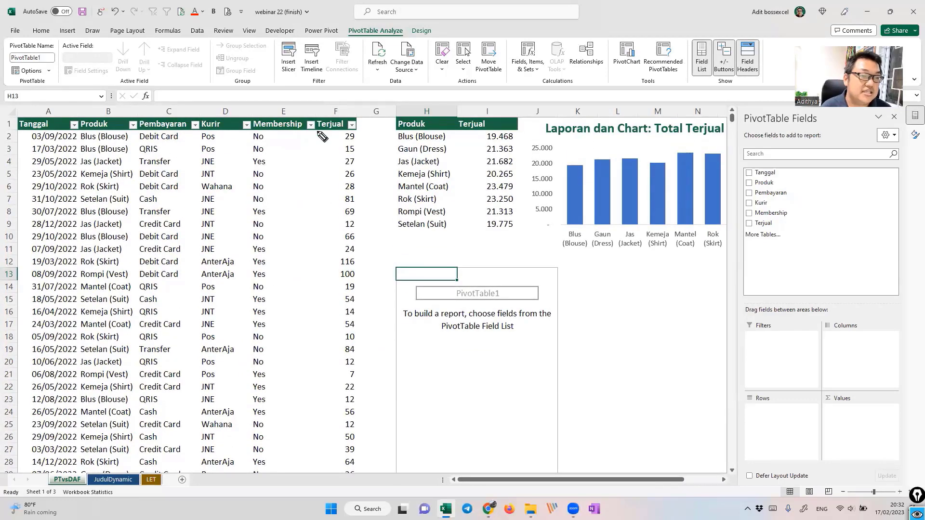
# - With the annotation pen, draw an arrow to PivotTable Analyze, outline the empty PivotTable and field pane, and mark the field list with a star
pyautogui.moveTo(308, 147); pyautogui.dragTo(364, 48)
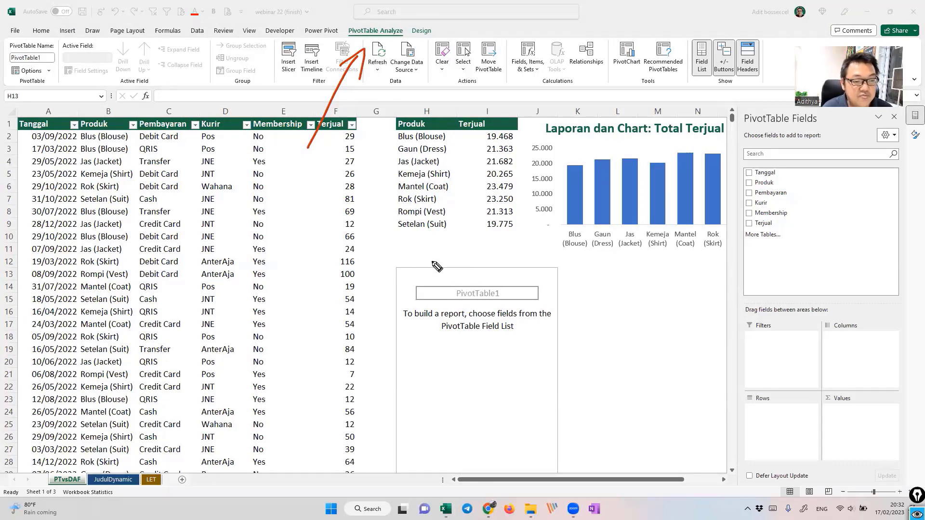
pyautogui.moveTo(394, 263)
pyautogui.mouseDown()
pyautogui.moveTo(552, 271)
pyautogui.moveTo(542, 426)
pyautogui.moveTo(397, 367)
pyautogui.moveTo(397, 448)
pyautogui.moveTo(548, 445)
pyautogui.mouseUp()
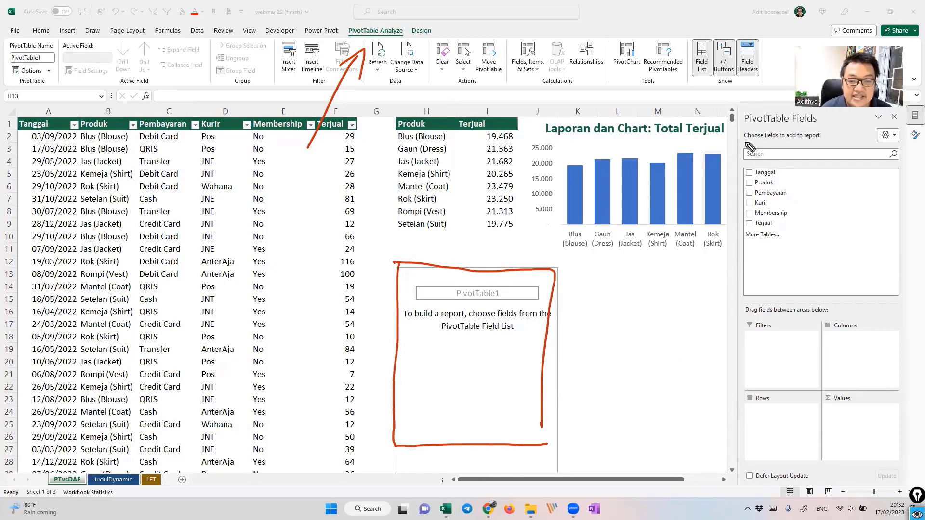
pyautogui.moveTo(742, 140)
pyautogui.mouseDown()
pyautogui.moveTo(706, 367)
pyautogui.moveTo(874, 140)
pyautogui.moveTo(887, 198)
pyautogui.moveTo(885, 391)
pyautogui.mouseUp()
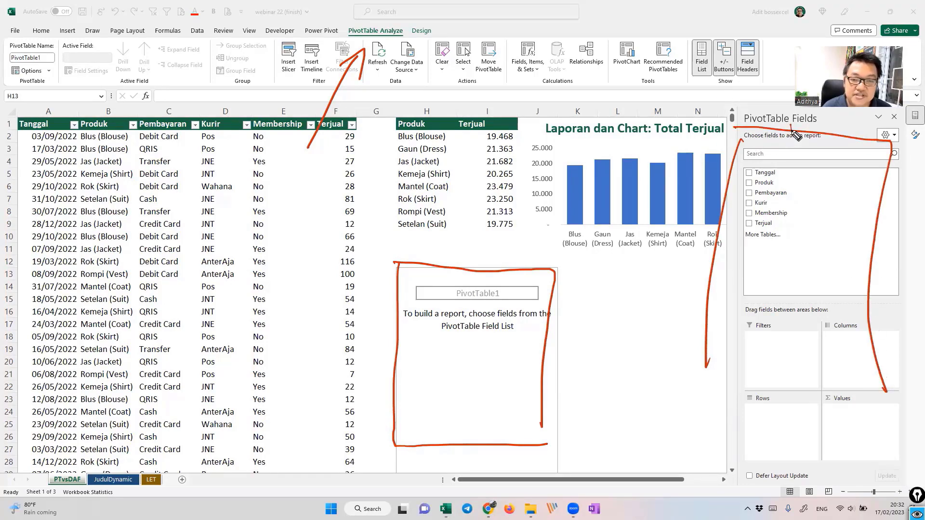
pyautogui.moveTo(791, 131); pyautogui.dragTo(803, 130)
pyautogui.moveTo(815, 206)
pyautogui.mouseDown()
pyautogui.moveTo(821, 192)
pyautogui.moveTo(815, 205)
pyautogui.mouseUp()
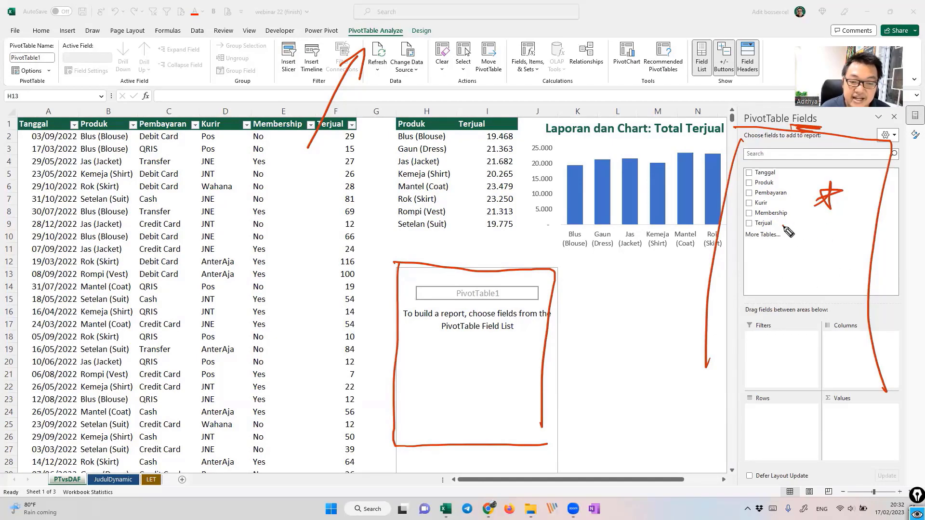
# - Draw arrows from the field list to the Filters, Columns, Rows and Values areas
pyautogui.moveTo(785, 228)
pyautogui.mouseDown()
pyautogui.moveTo(780, 326)
pyautogui.moveTo(767, 338)
pyautogui.moveTo(783, 332)
pyautogui.mouseUp()
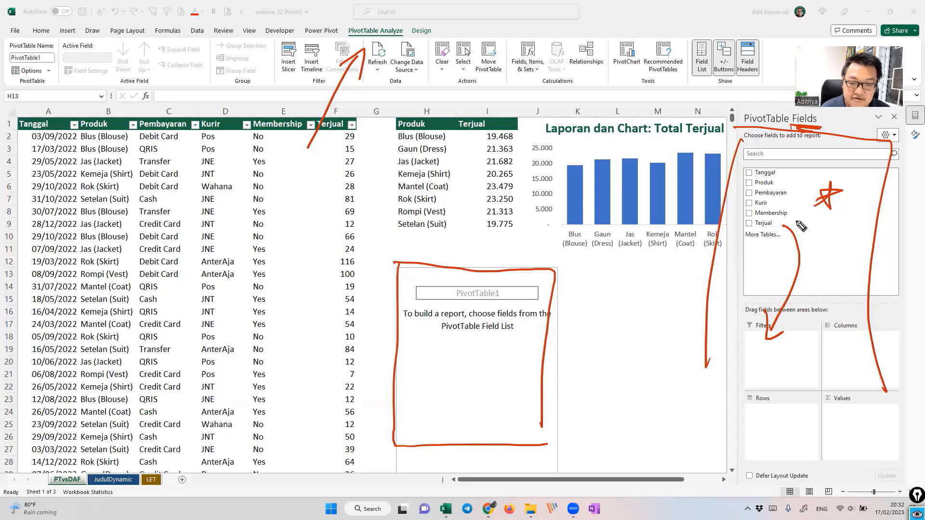
pyautogui.moveTo(793, 219)
pyautogui.mouseDown()
pyautogui.moveTo(828, 350)
pyautogui.moveTo(838, 338)
pyautogui.mouseUp()
pyautogui.moveTo(801, 228)
pyautogui.mouseDown()
pyautogui.moveTo(773, 408)
pyautogui.moveTo(785, 406)
pyautogui.mouseUp()
pyautogui.moveTo(814, 220)
pyautogui.mouseDown()
pyautogui.moveTo(831, 413)
pyautogui.moveTo(837, 401)
pyautogui.mouseUp()
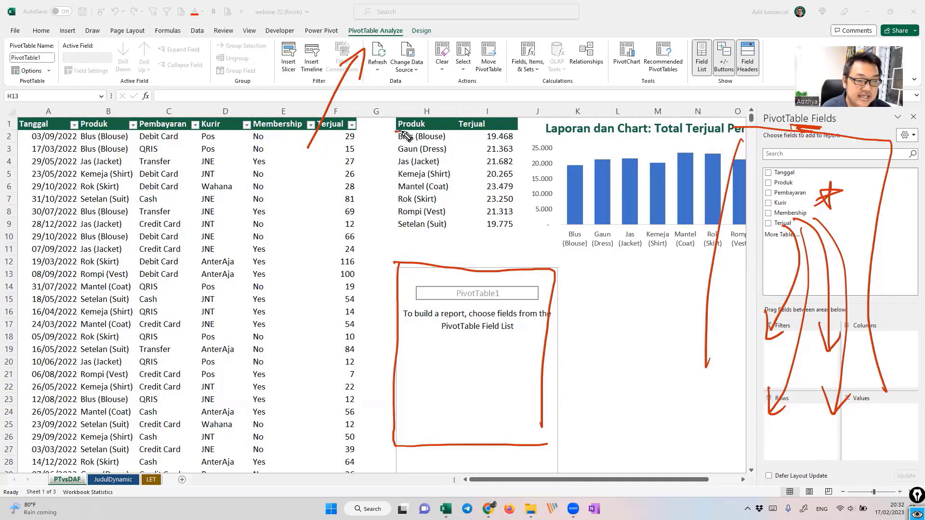
# - Mark the SUMIFS report's headings and column divide, add arrows at the report and towards the field pane, then clear the ink
pyautogui.moveTo(398, 131); pyautogui.dragTo(520, 133)
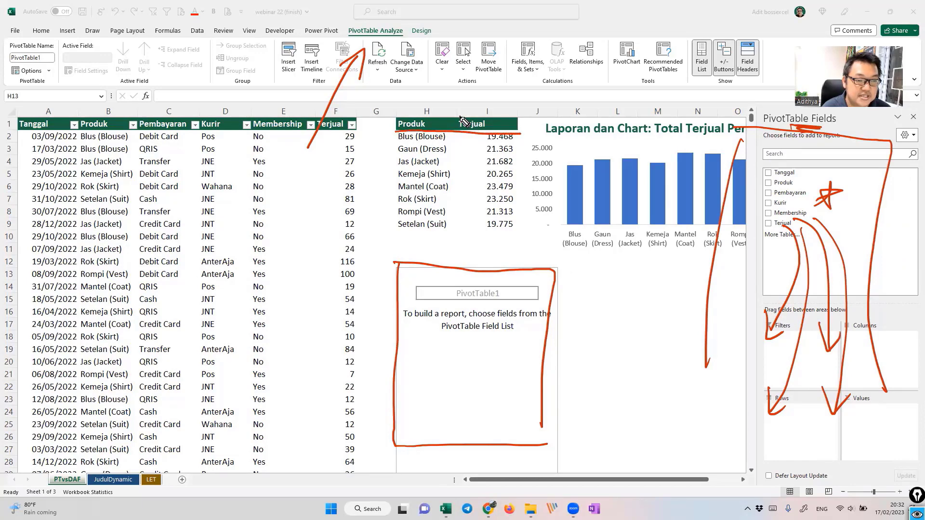
pyautogui.moveTo(461, 118); pyautogui.dragTo(457, 227)
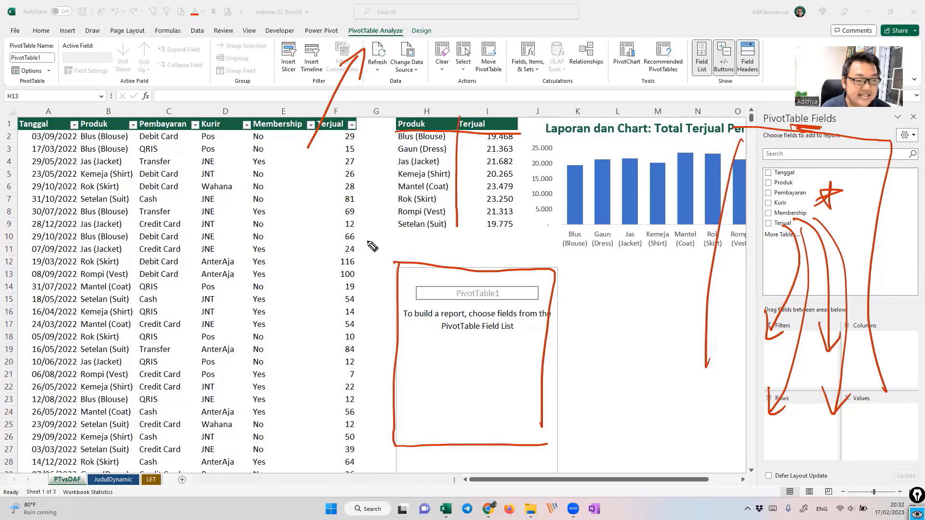
pyautogui.moveTo(350, 276)
pyautogui.mouseDown()
pyautogui.moveTo(391, 210)
pyautogui.moveTo(373, 225)
pyautogui.moveTo(393, 235)
pyautogui.moveTo(388, 221)
pyautogui.mouseUp()
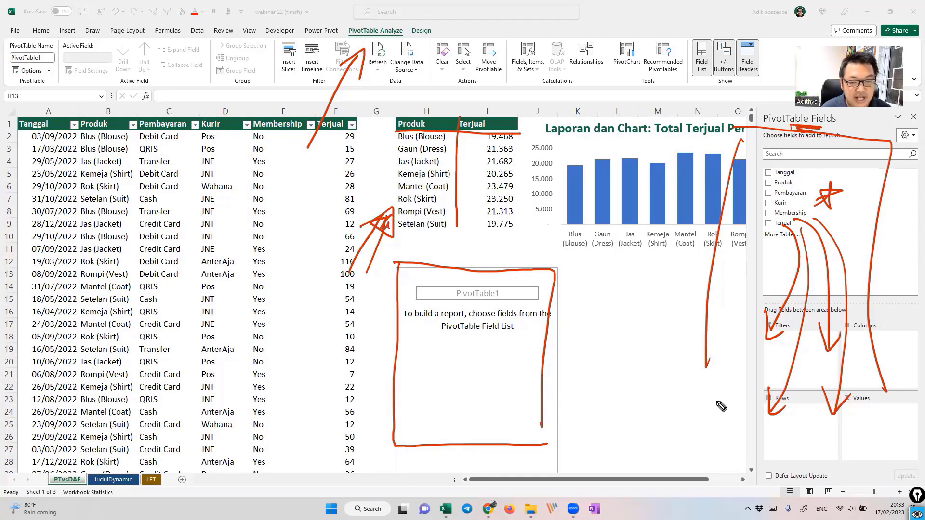
pyautogui.moveTo(643, 423)
pyautogui.mouseDown()
pyautogui.moveTo(731, 424)
pyautogui.moveTo(708, 434)
pyautogui.mouseUp()
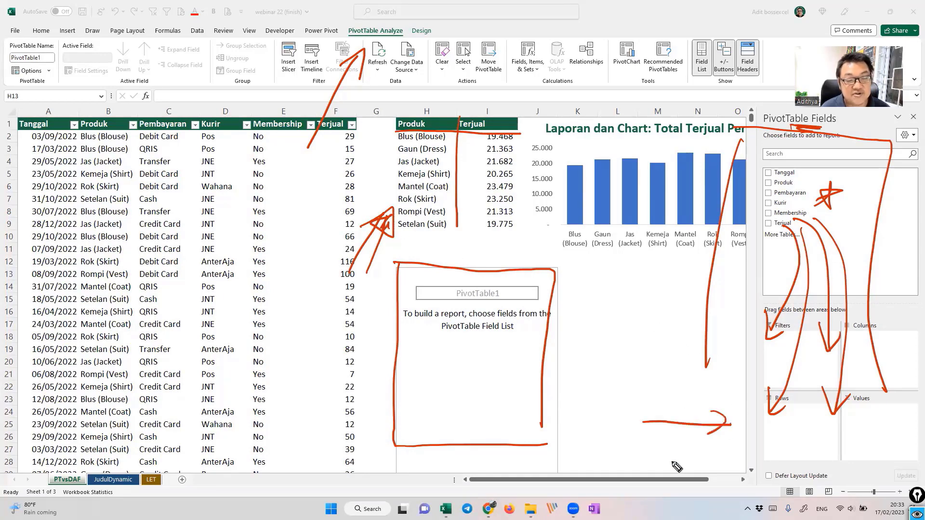
pyautogui.moveTo(532, 260); pyautogui.dragTo(521, 213)
pyautogui.moveTo(521, 212); pyautogui.dragTo(513, 236)
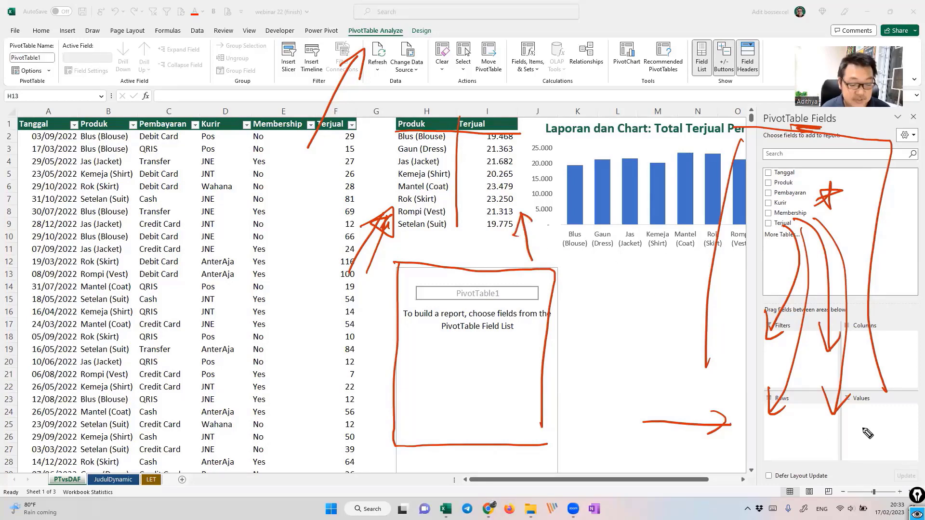
pyautogui.hotkey('ctrl', 'shift', '7')
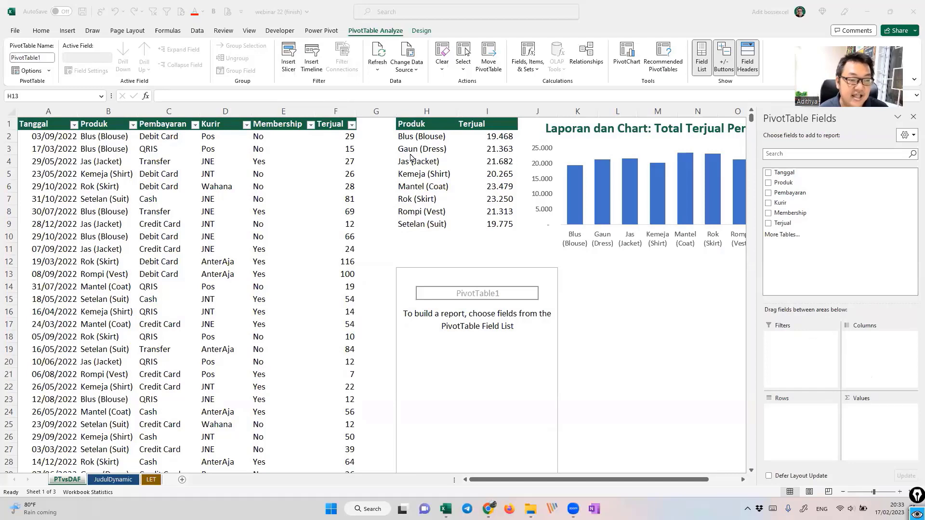
# - Add the Produk field to the PivotTable's Rows area and check the listed product names
pyautogui.moveTo(785, 184); pyautogui.dragTo(796, 417)
pyautogui.moveTo(423, 284); pyautogui.dragTo(470, 369)
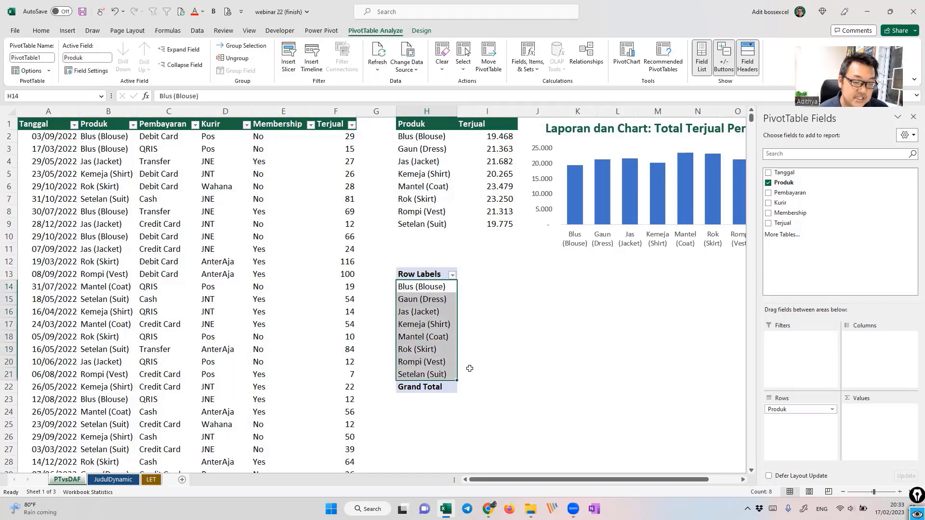
pyautogui.click(515, 294)
pyautogui.click(443, 299)
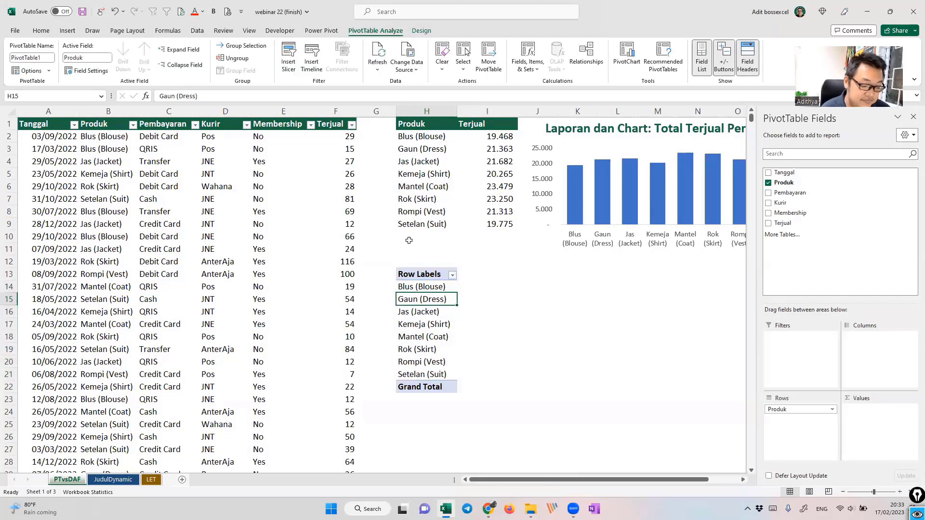
# - With the annotation pen, label the Grand Total row "Grand total" and brace the PivotTable's product names with the note "unik"
pyautogui.moveTo(513, 360)
pyautogui.mouseDown()
pyautogui.moveTo(470, 388)
pyautogui.moveTo(523, 352)
pyautogui.moveTo(519, 367)
pyautogui.moveTo(538, 363)
pyautogui.mouseUp()
pyautogui.moveTo(545, 363); pyautogui.dragTo(602, 372)
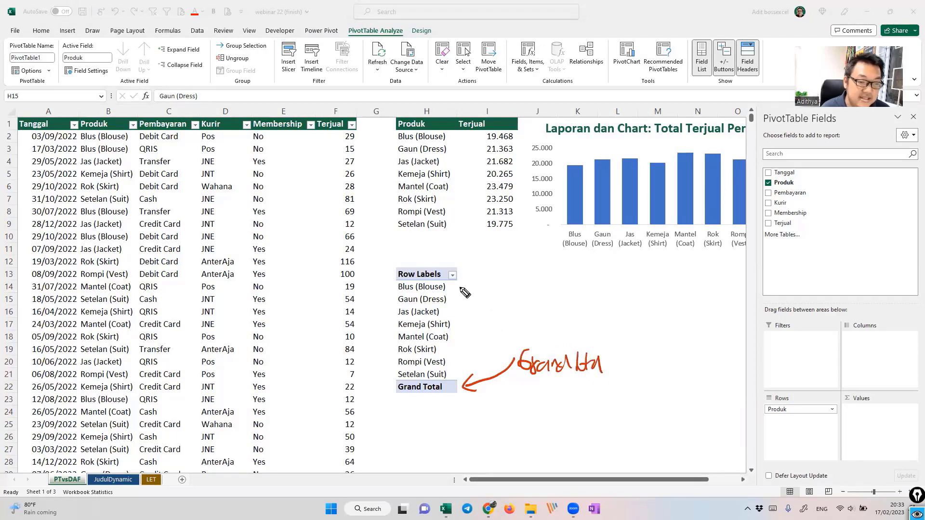
pyautogui.moveTo(458, 288)
pyautogui.mouseDown()
pyautogui.moveTo(466, 287)
pyautogui.moveTo(465, 365)
pyautogui.mouseUp()
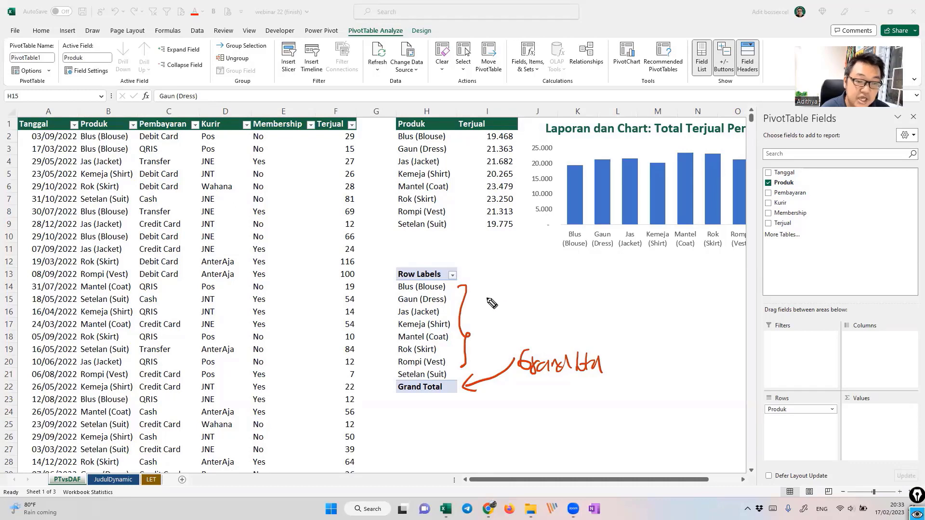
pyautogui.moveTo(486, 295); pyautogui.dragTo(530, 310)
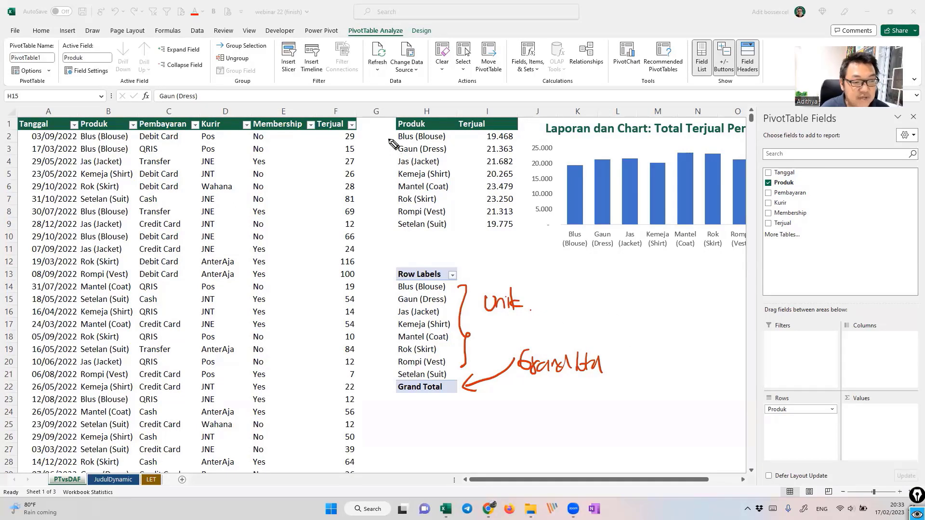
# - Bracket the SUMIFS report's product names, draw an arrow from the Produk field to Rows, and double-underline the "unik" note
pyautogui.moveTo(394, 130)
pyautogui.mouseDown()
pyautogui.moveTo(388, 218)
pyautogui.moveTo(456, 238)
pyautogui.mouseUp()
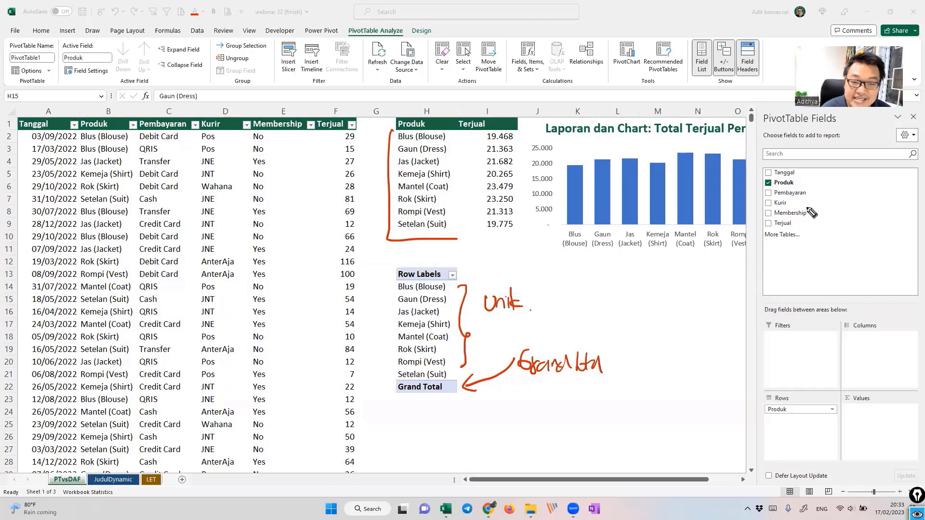
pyautogui.moveTo(801, 183)
pyautogui.mouseDown()
pyautogui.moveTo(820, 235)
pyautogui.moveTo(791, 342)
pyautogui.moveTo(770, 381)
pyautogui.moveTo(761, 367)
pyautogui.mouseUp()
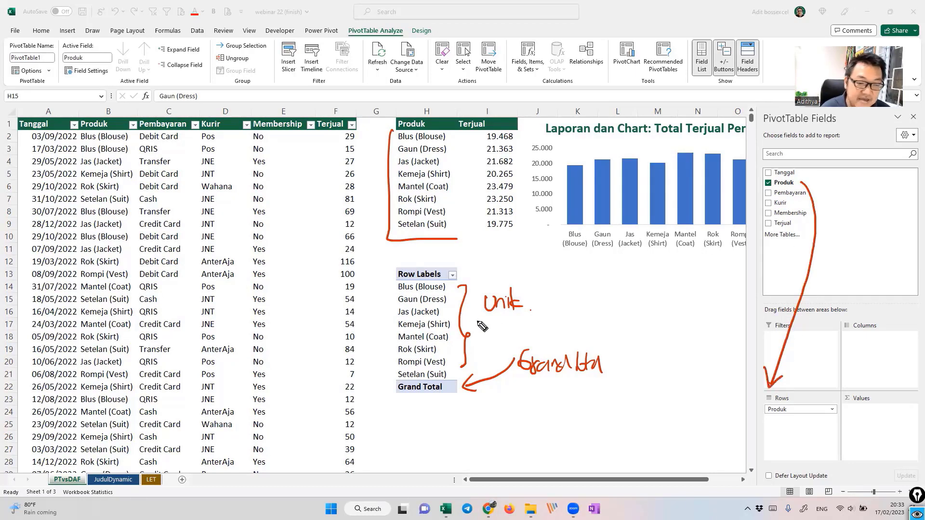
pyautogui.moveTo(483, 316); pyautogui.dragTo(512, 318)
pyautogui.moveTo(483, 322); pyautogui.dragTo(510, 323)
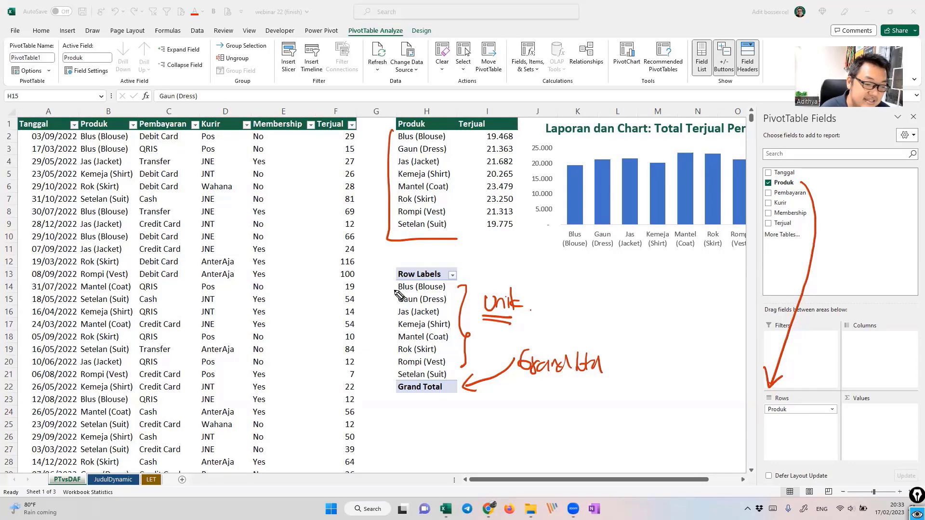
# - Brace the PivotTable's product names with an "A → Z" note, then clear the ink and leave the pen
pyautogui.moveTo(393, 285); pyautogui.dragTo(385, 380)
pyautogui.moveTo(337, 318)
pyautogui.mouseDown()
pyautogui.moveTo(345, 294)
pyautogui.moveTo(350, 317)
pyautogui.mouseUp()
pyautogui.moveTo(338, 308)
pyautogui.mouseDown()
pyautogui.moveTo(351, 306)
pyautogui.moveTo(350, 336)
pyautogui.mouseUp()
pyautogui.moveTo(336, 355)
pyautogui.mouseDown()
pyautogui.moveTo(352, 353)
pyautogui.moveTo(342, 369)
pyautogui.mouseUp()
pyautogui.moveTo(342, 368); pyautogui.dragTo(355, 369)
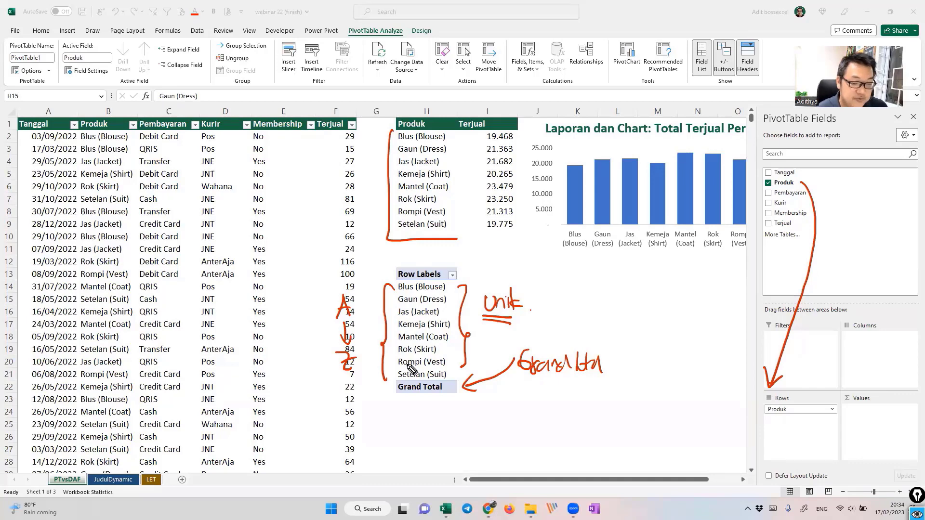
pyautogui.press('e')
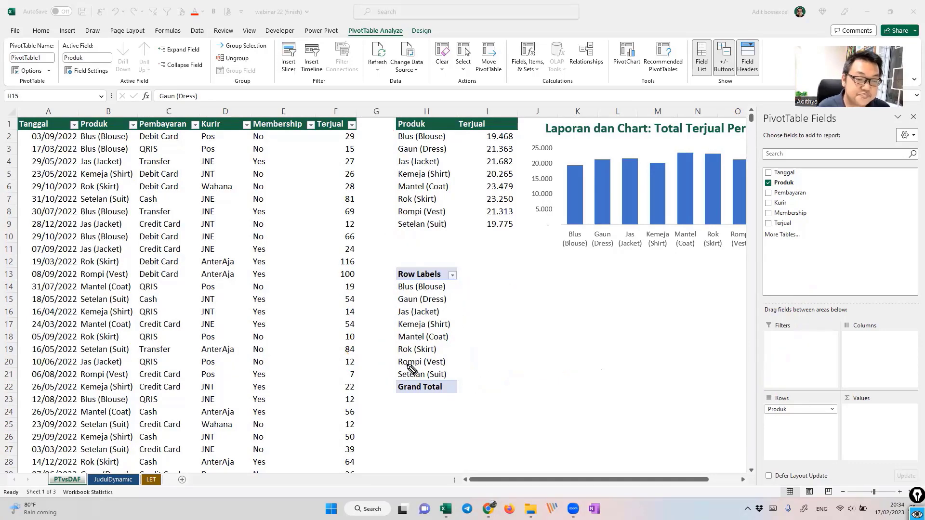
pyautogui.click(432, 302)
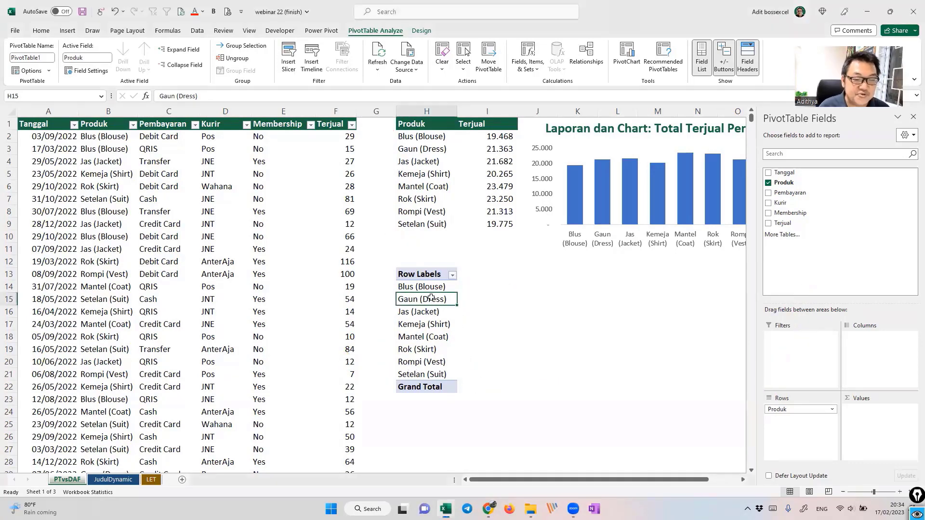
# - Add the Terjual field to the Values area as a sum and compare its totals with the SUMIFS report
pyautogui.moveTo(803, 226); pyautogui.dragTo(888, 429)
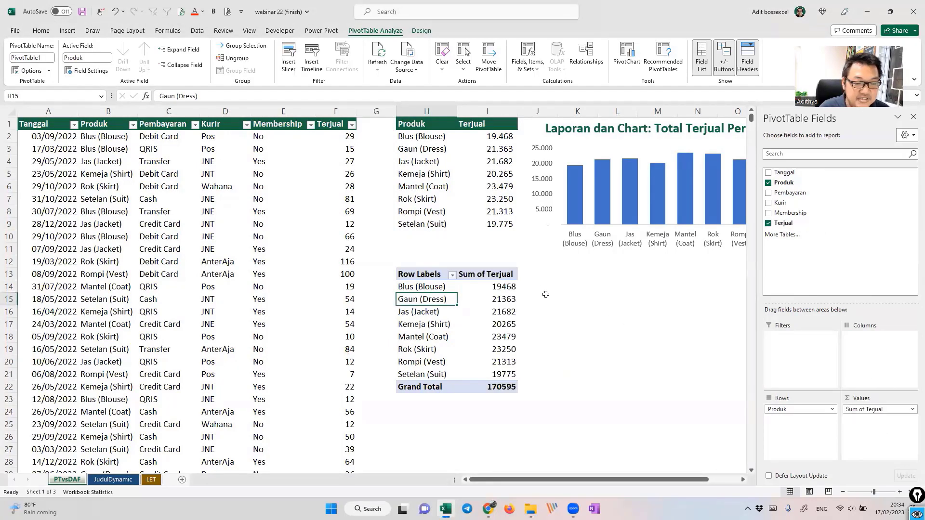
pyautogui.moveTo(503, 287); pyautogui.dragTo(504, 374)
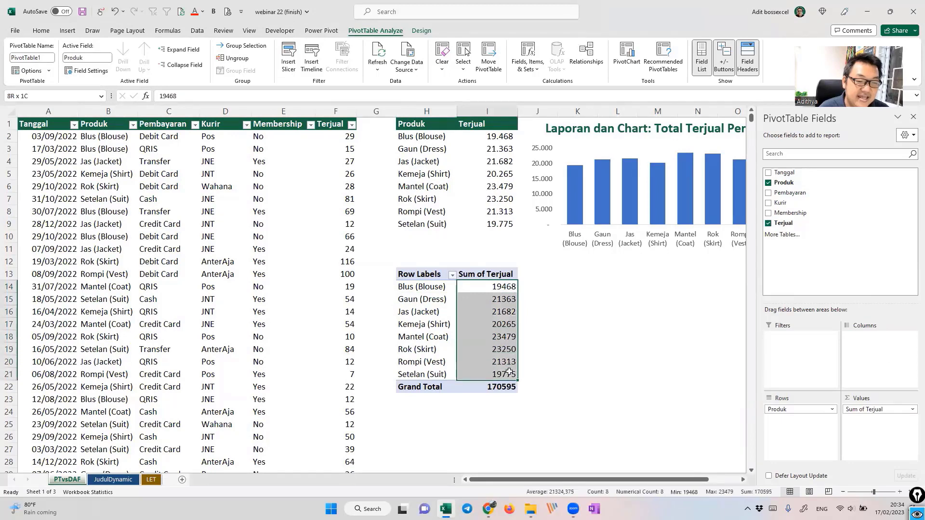
pyautogui.moveTo(492, 137); pyautogui.dragTo(498, 229)
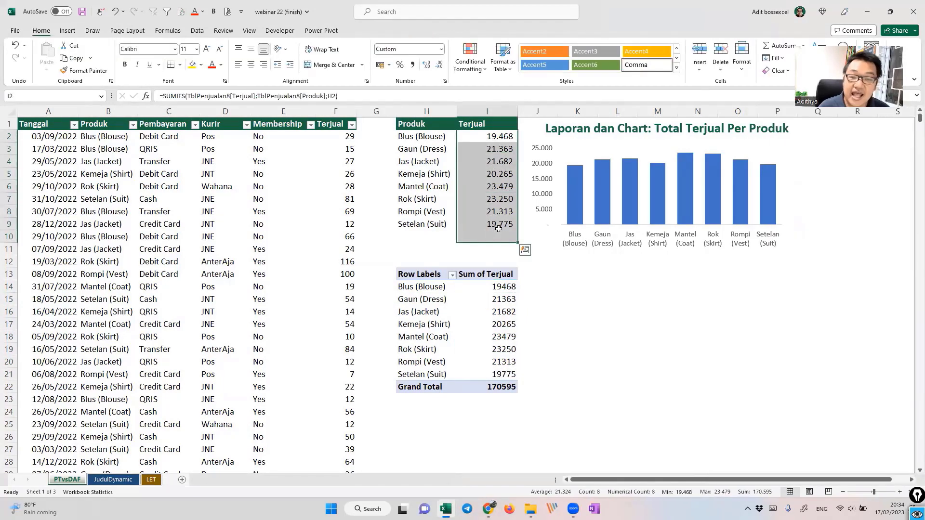
pyautogui.click(496, 312)
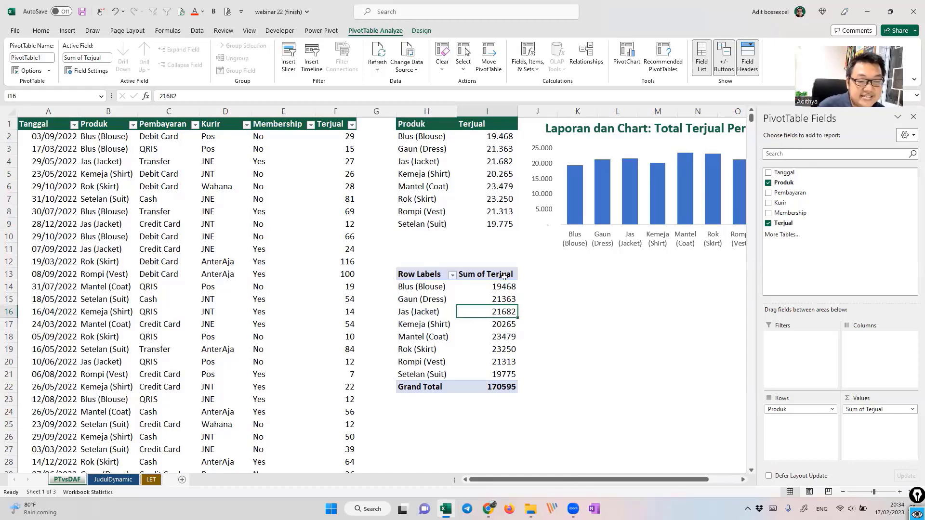
# - Set the Sum of Terjual number format to Number with 0 decimal places and the 1000 separator
pyautogui.rightClick(501, 298)
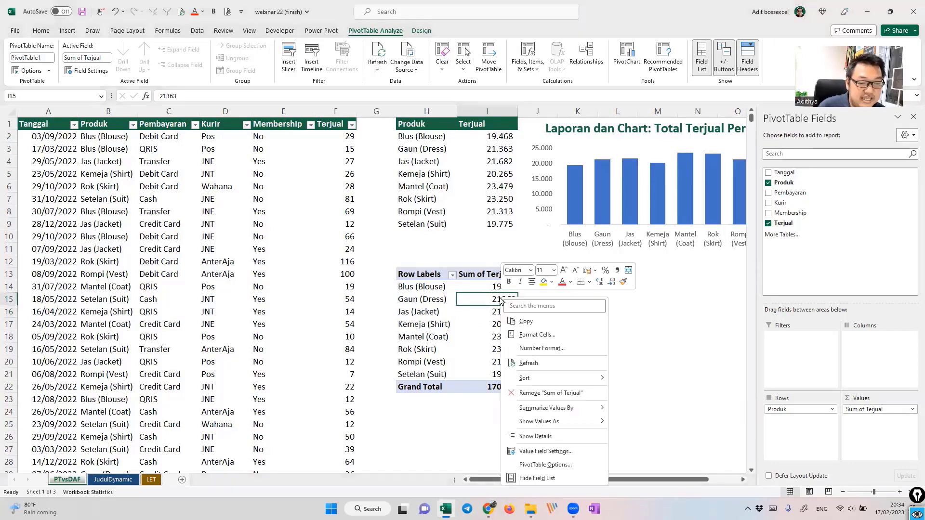
pyautogui.click(535, 349)
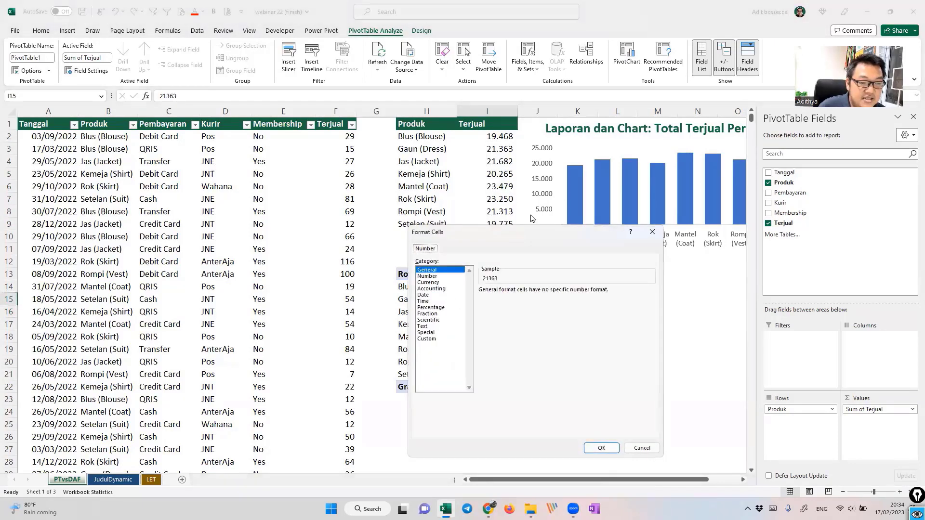
pyautogui.moveTo(518, 239); pyautogui.dragTo(667, 188)
pyautogui.click(584, 219)
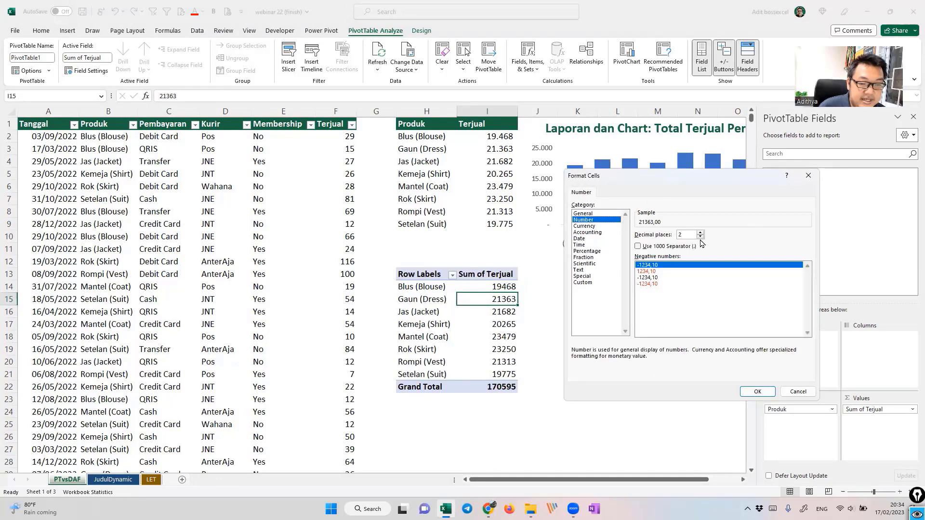
pyautogui.click(681, 247)
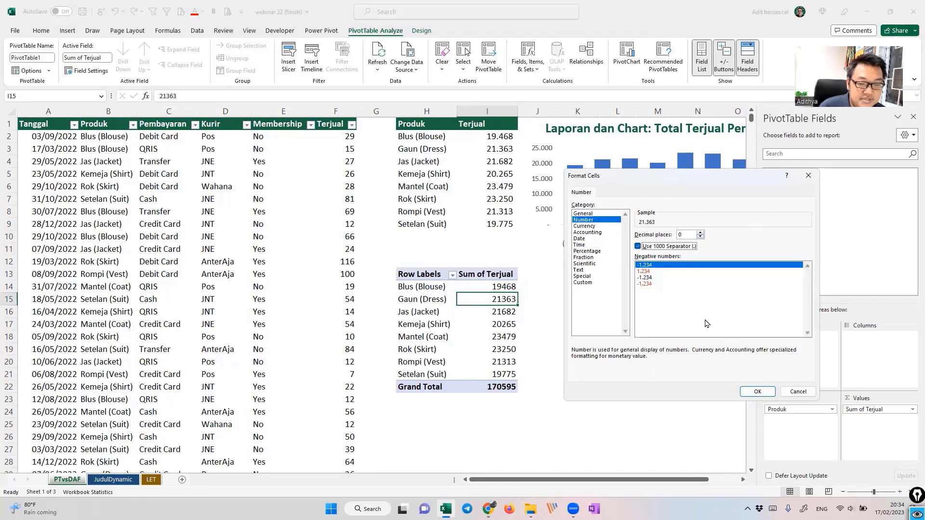
pyautogui.click(765, 392)
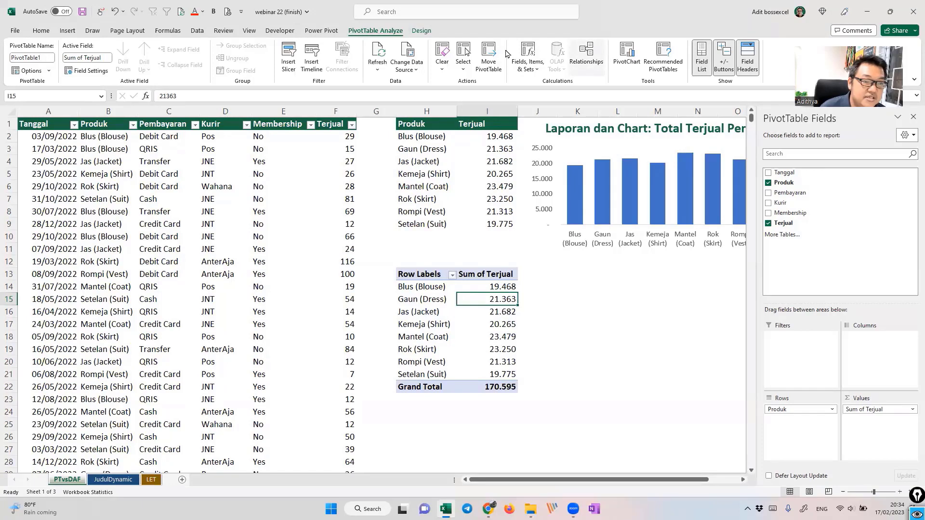
# - Change the PivotTable's report layout to Tabular Form
pyautogui.scroll(-1, 507, 54)
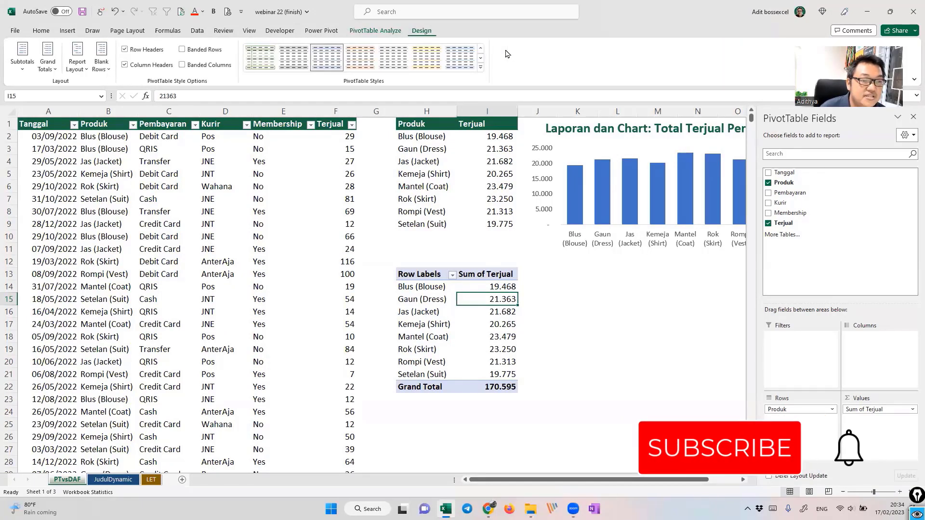
pyautogui.click(80, 71)
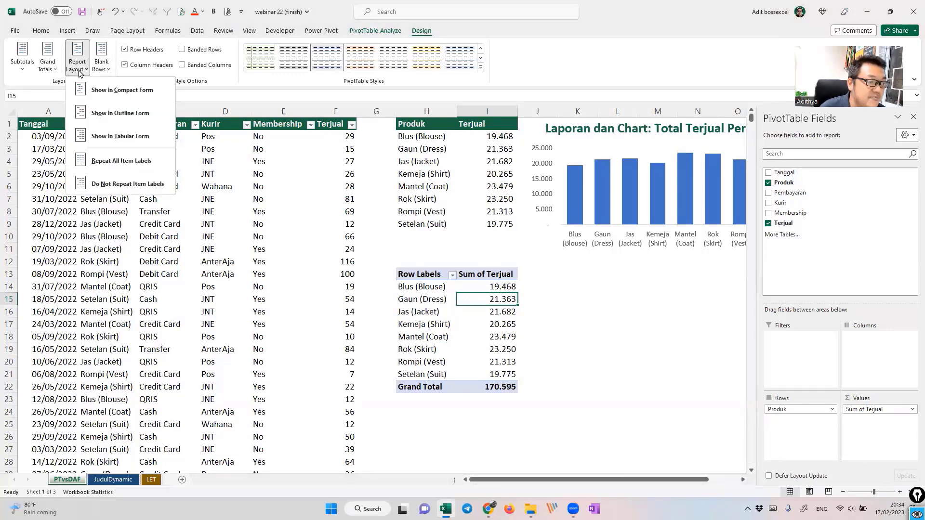
pyautogui.click(143, 132)
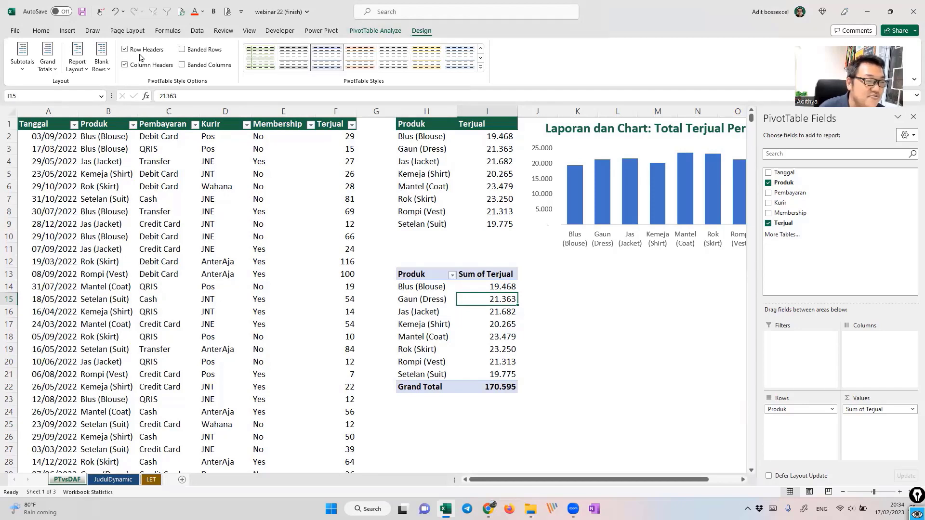
# - Turn off the PivotTable's grand totals for both rows and columns
pyautogui.click(44, 70)
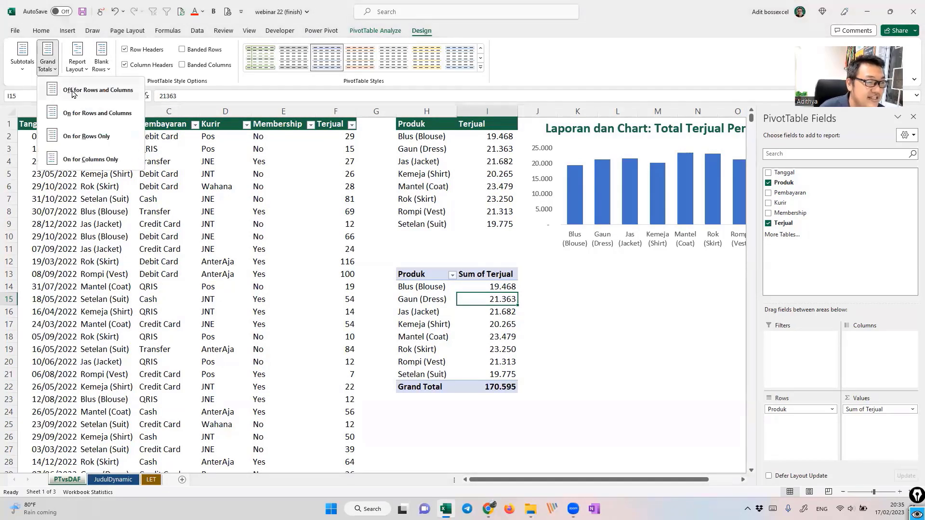
pyautogui.click(75, 91)
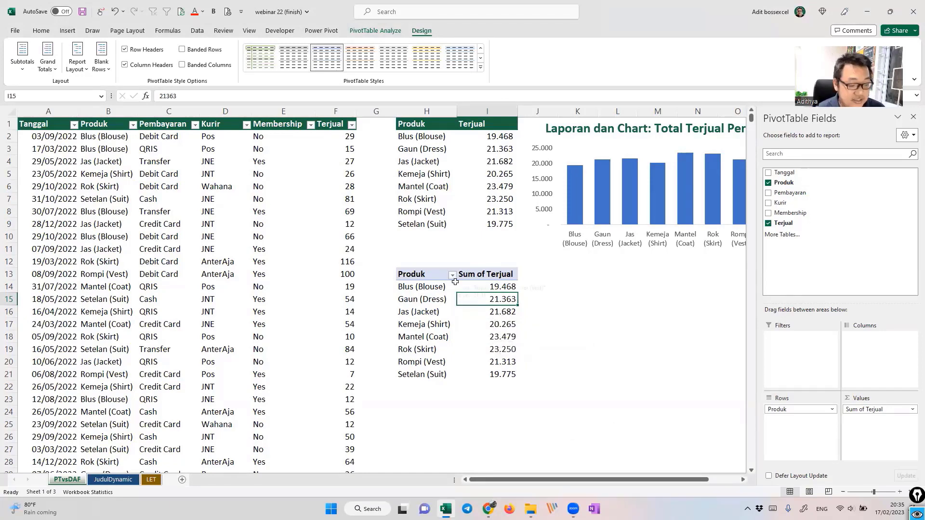
# - Insert a Clustered Column PivotChart from the PivotTable and place it beside the PivotTable, below the regular chart
pyautogui.click(375, 31)
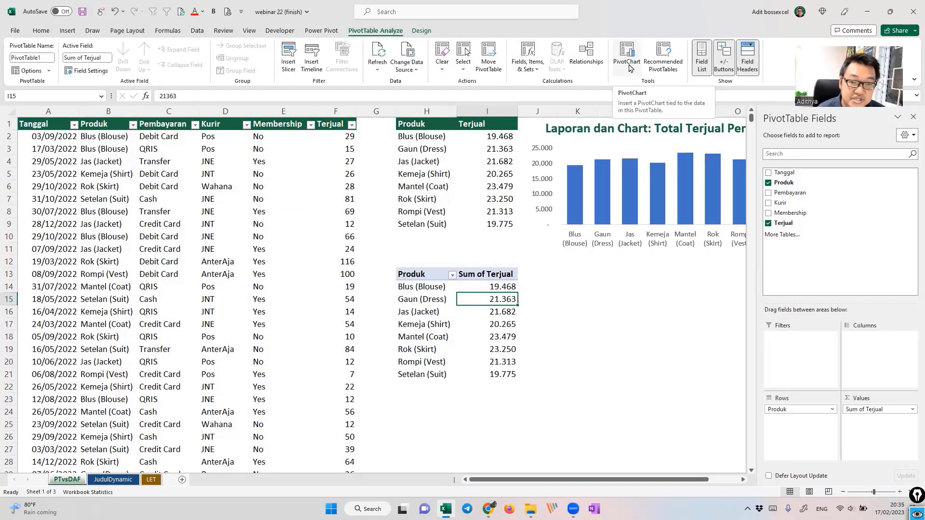
pyautogui.click(628, 62)
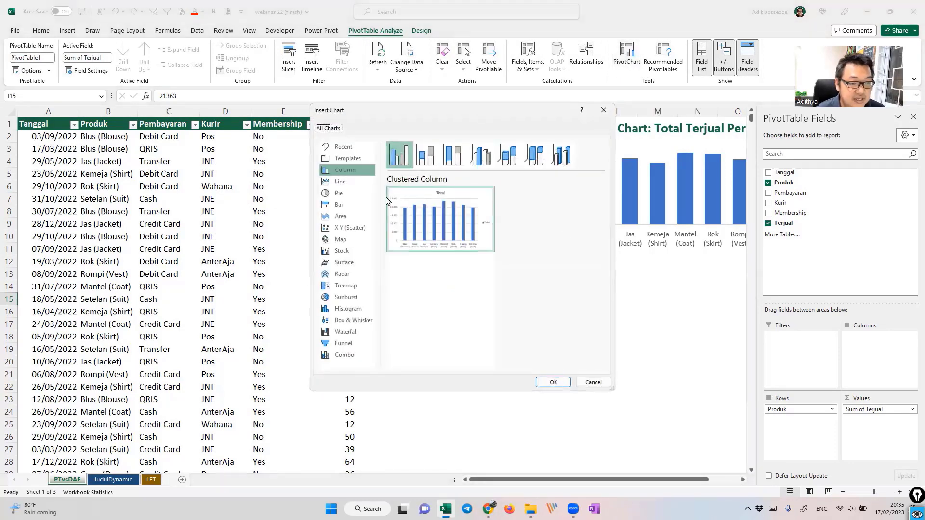
pyautogui.click(553, 383)
pyautogui.moveTo(477, 220); pyautogui.dragTo(682, 308)
pyautogui.click(743, 479)
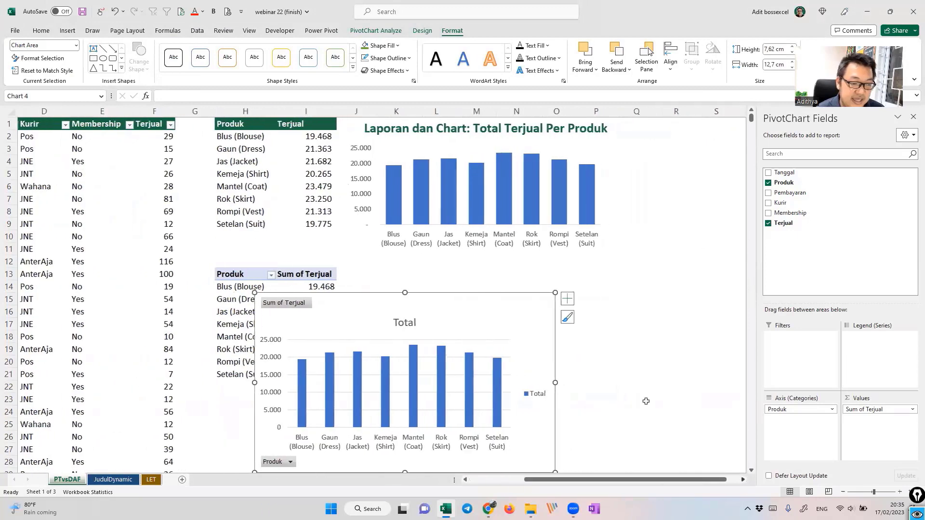
pyautogui.moveTo(563, 282); pyautogui.dragTo(592, 262)
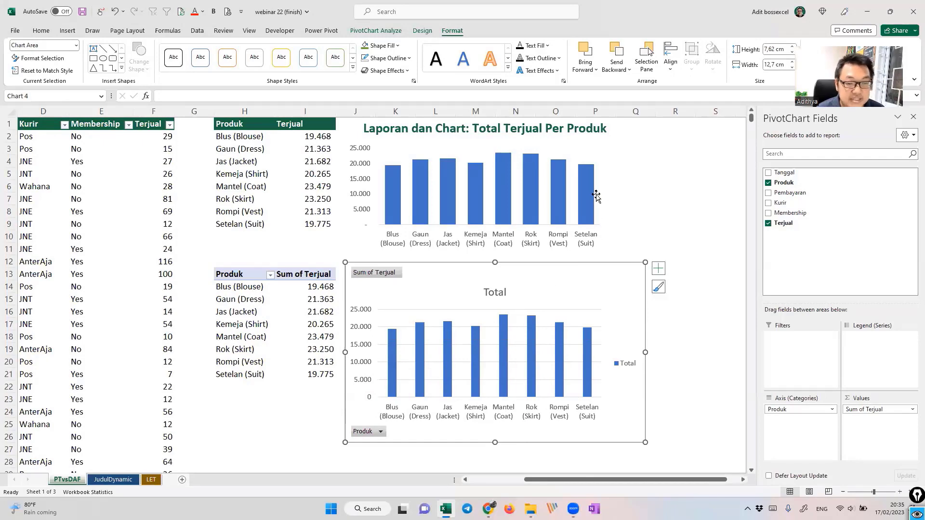
# - Try to copy the regular chart's formatting onto the PivotChart with Paste Special
pyautogui.click(612, 165)
pyautogui.click(606, 197)
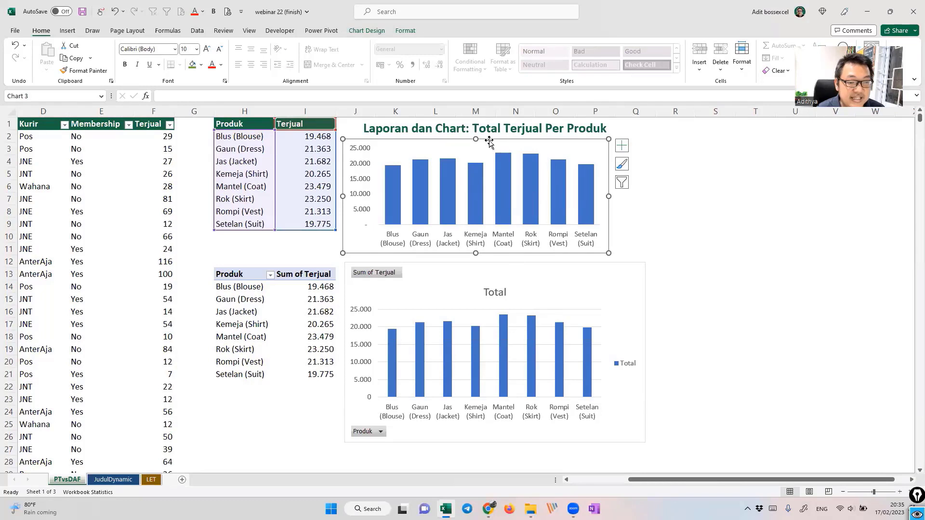
pyautogui.rightClick(506, 138)
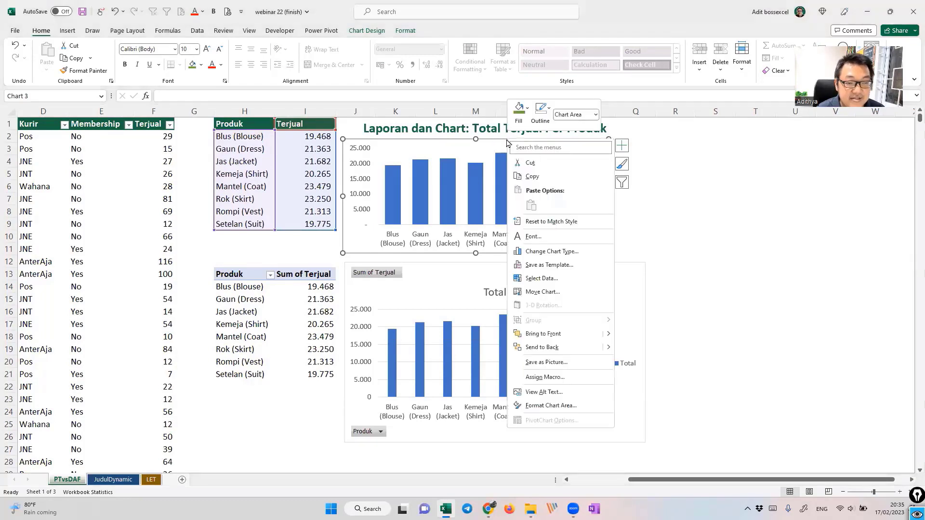
pyautogui.press('Escape')
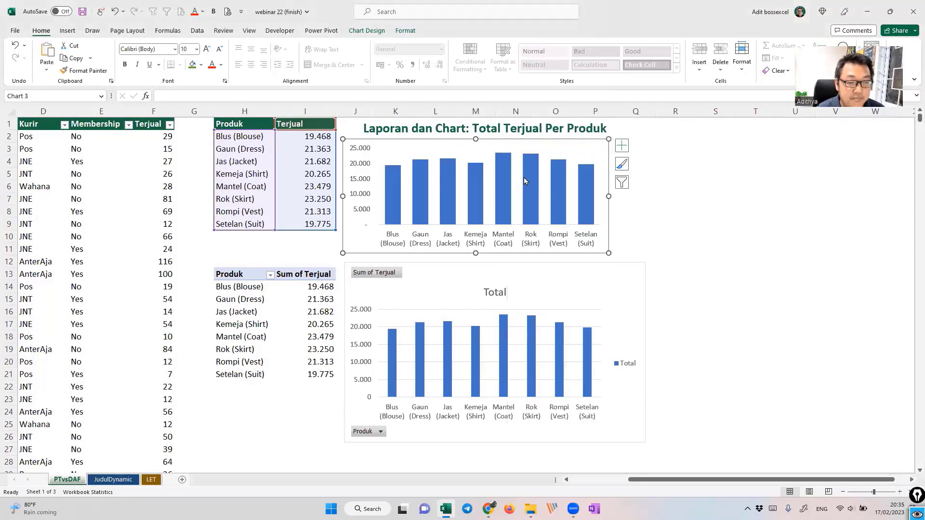
pyautogui.click(532, 268)
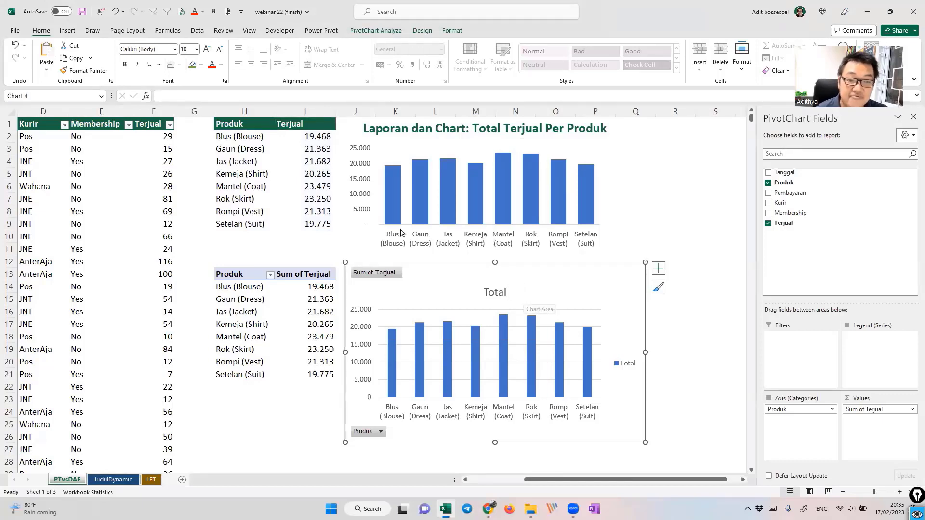
pyautogui.click(48, 67)
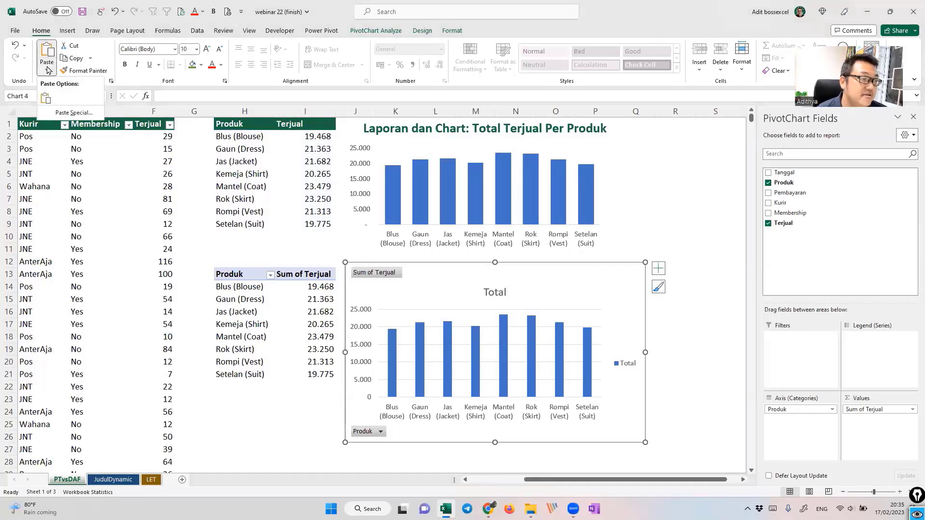
pyautogui.click(66, 112)
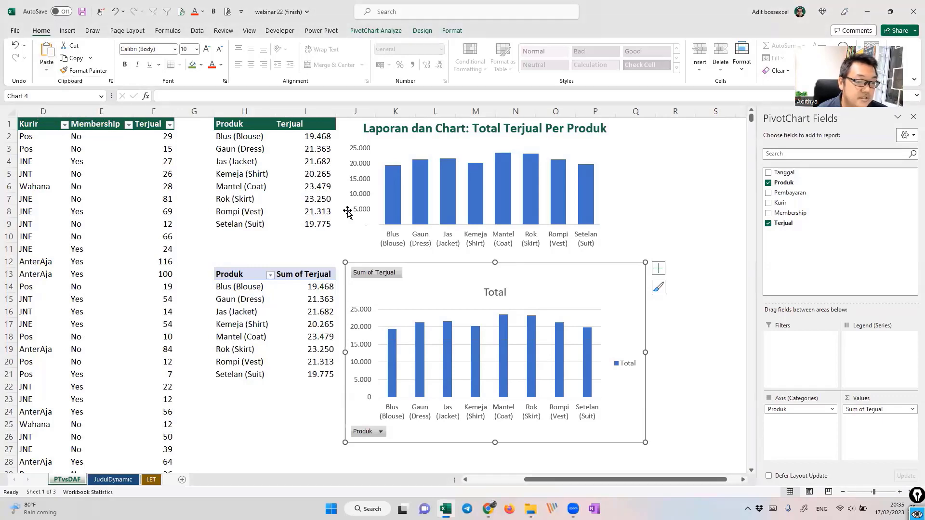
pyautogui.click(49, 73)
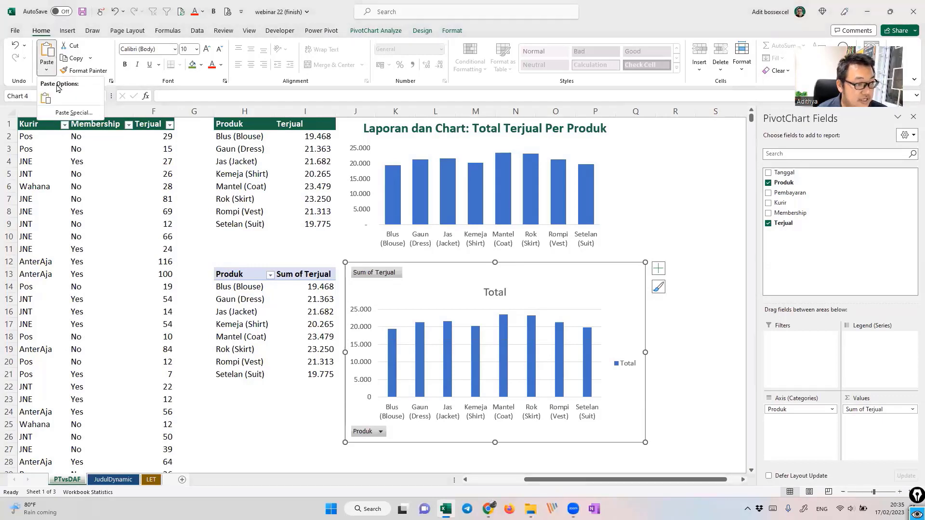
pyautogui.click(73, 114)
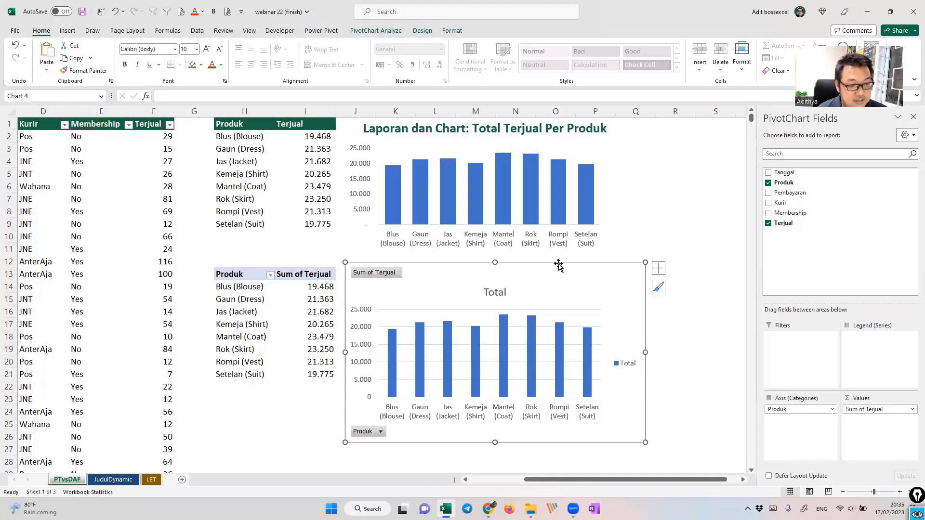
# - Shift the PivotChart slightly away from the regular chart and delete its legend
pyautogui.moveTo(558, 264)
pyautogui.mouseDown()
pyautogui.moveTo(626, 249)
pyautogui.moveTo(549, 187)
pyautogui.moveTo(574, 270)
pyautogui.moveTo(562, 269)
pyautogui.mouseUp()
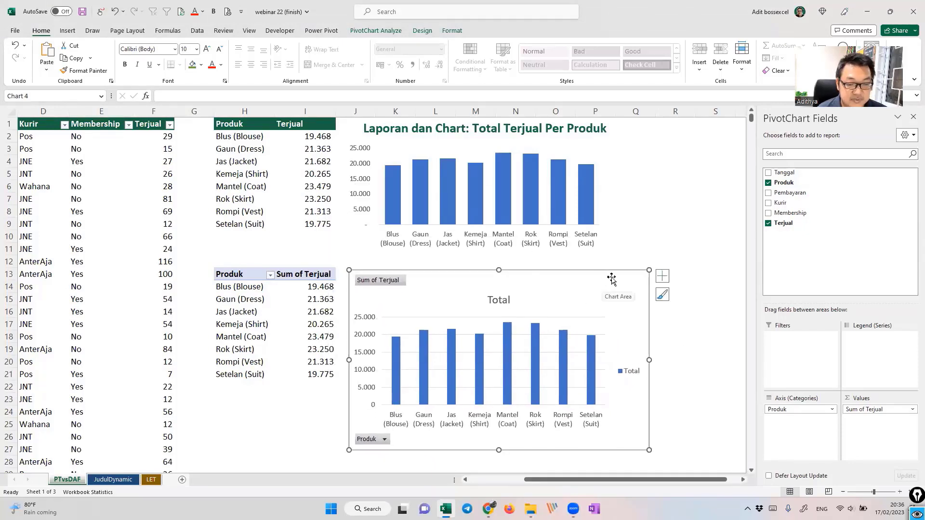
pyautogui.click(639, 370)
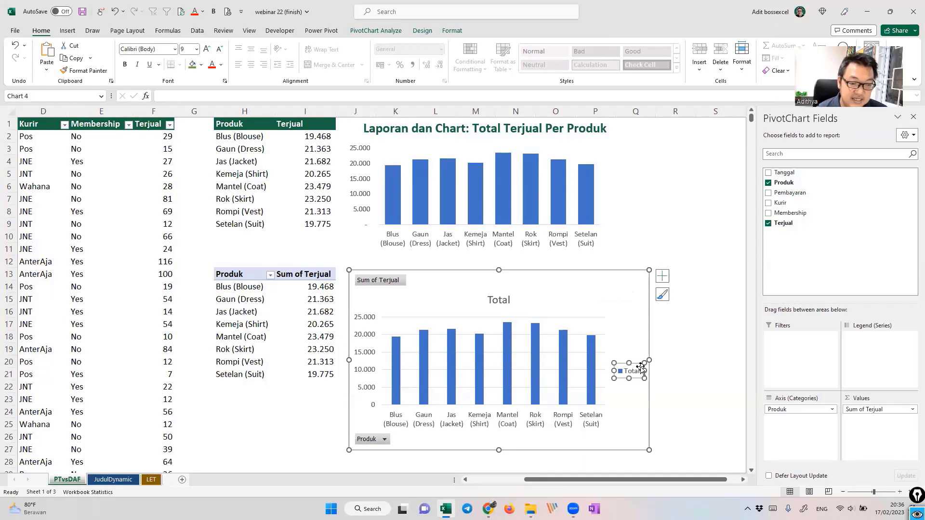
pyautogui.press('Delete')
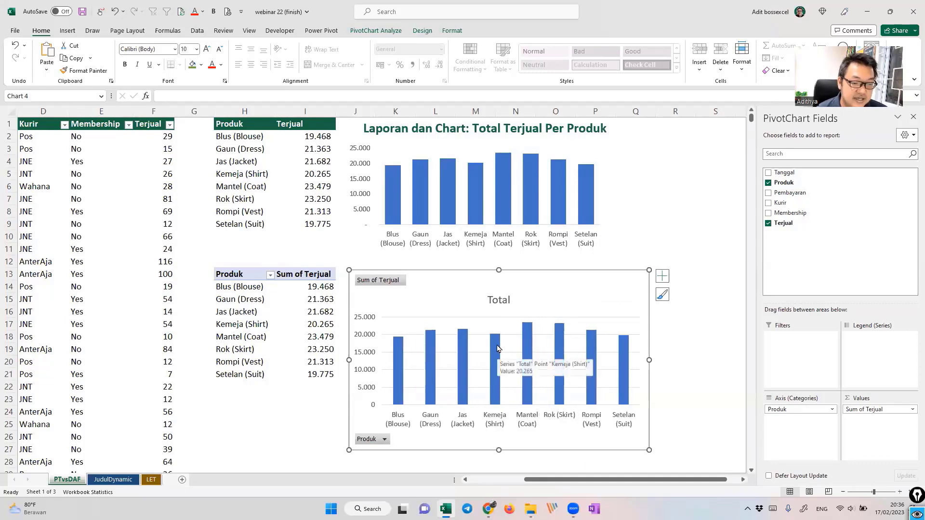
# - Set the gap width of the PivotChart's column series to 75%
pyautogui.rightClick(498, 348)
pyautogui.click(542, 478)
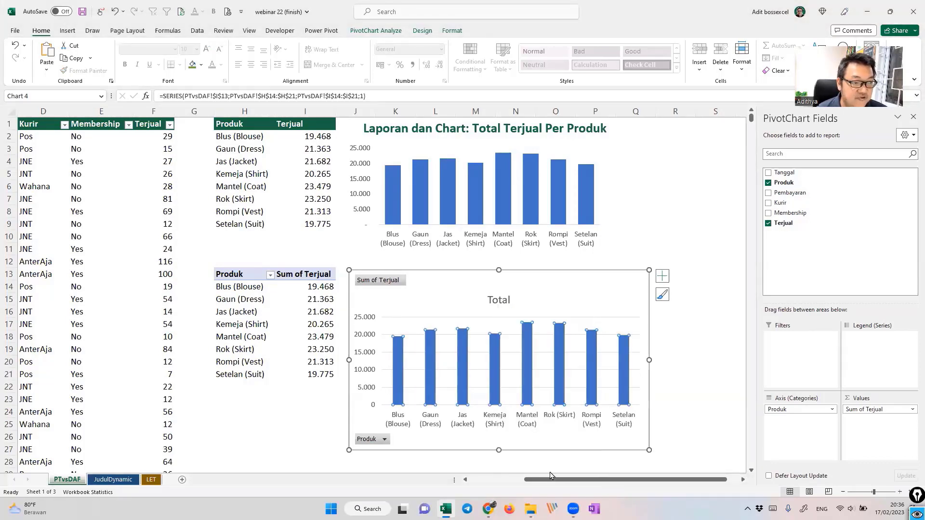
pyautogui.click(873, 234)
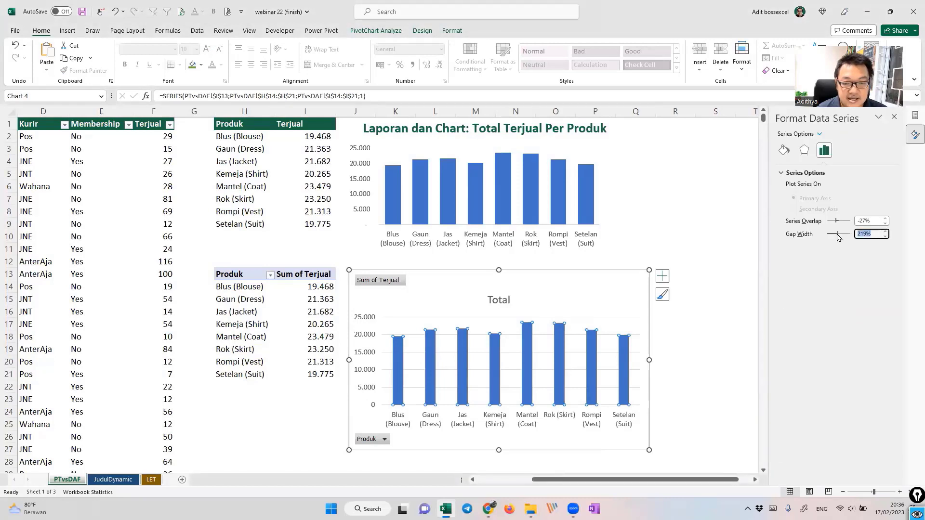
pyautogui.write('75')
pyautogui.press('Return')
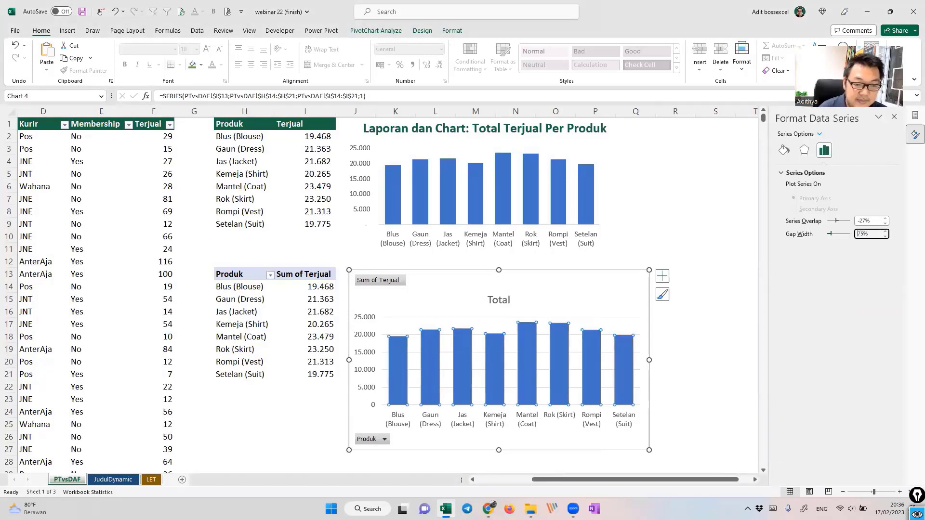
# - Delete the PivotChart's title and its horizontal gridlines
pyautogui.click(504, 302)
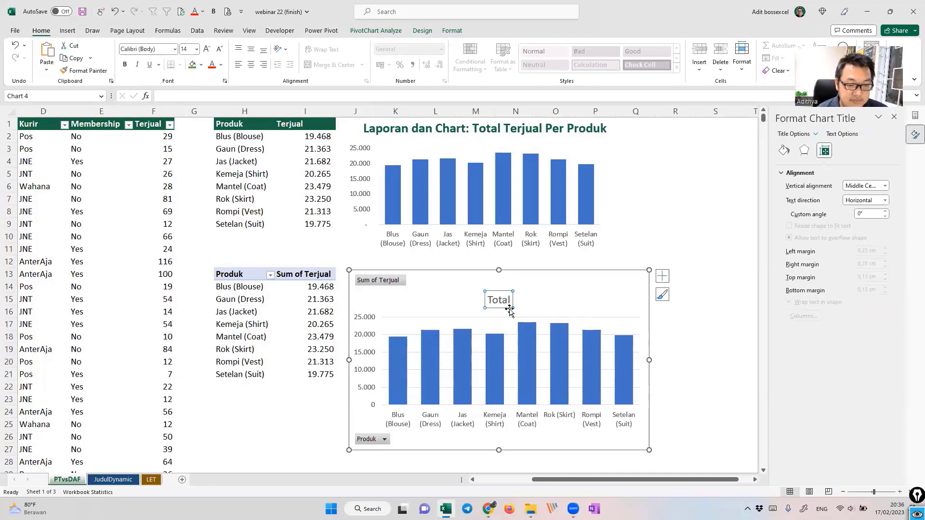
pyautogui.press('Delete')
pyautogui.click(511, 317)
# - Remove the outline around the PivotChart's chart area
pyautogui.click(605, 283)
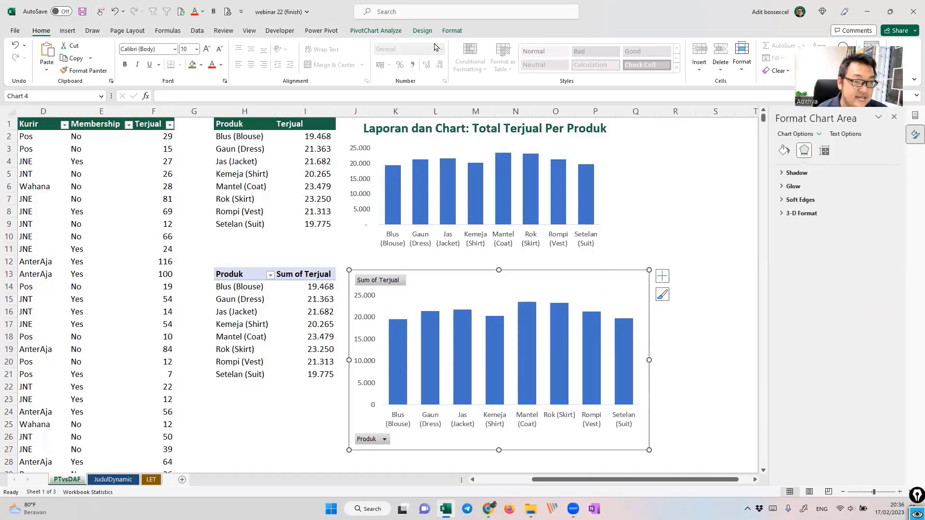
pyautogui.click(451, 30)
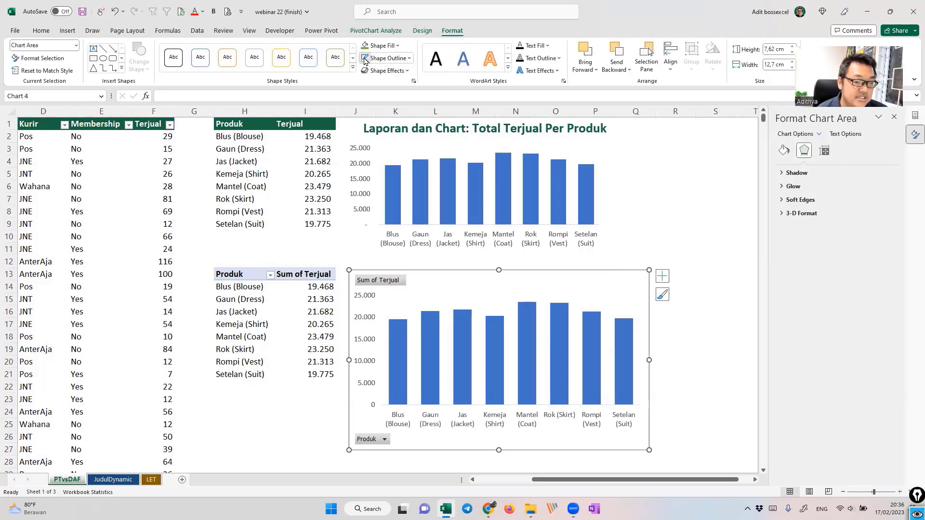
pyautogui.click(672, 246)
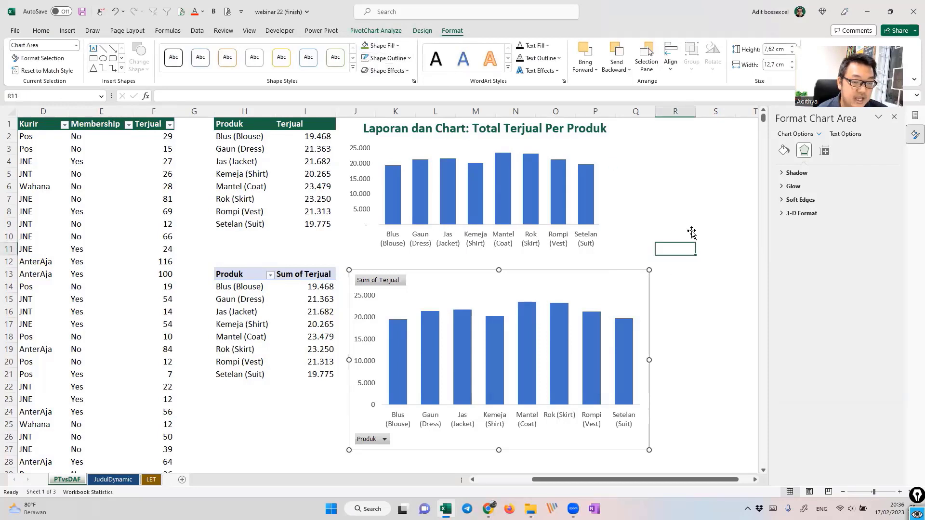
pyautogui.click(613, 263)
pyautogui.click(506, 282)
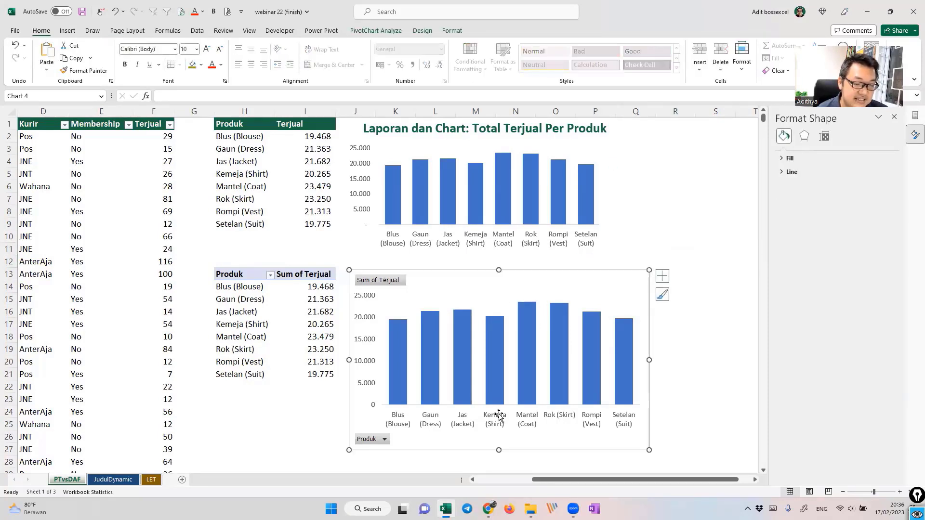
# - Reduce the PivotChart's height and width to roughly match the regular chart above it
pyautogui.click(499, 453)
pyautogui.click(498, 447)
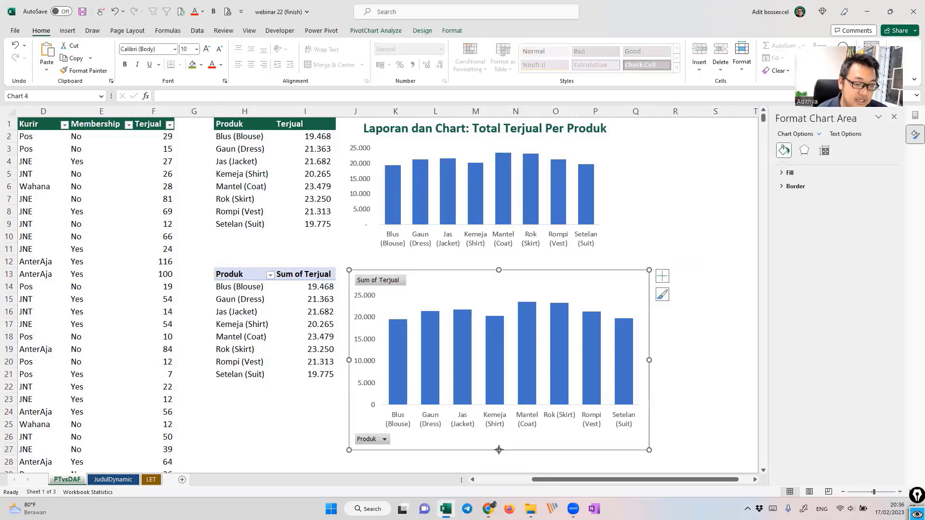
pyautogui.click(611, 186)
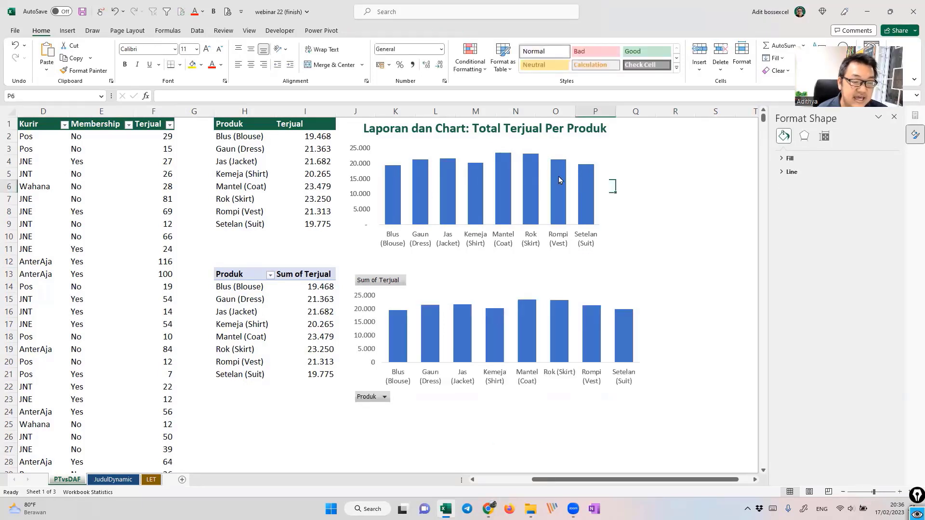
pyautogui.click(591, 154)
pyautogui.click(626, 301)
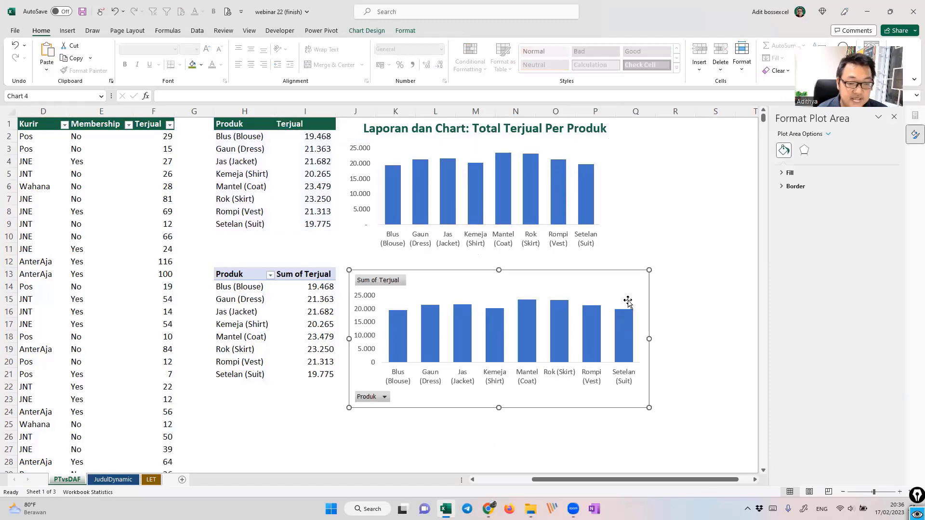
pyautogui.moveTo(632, 338); pyautogui.dragTo(610, 338)
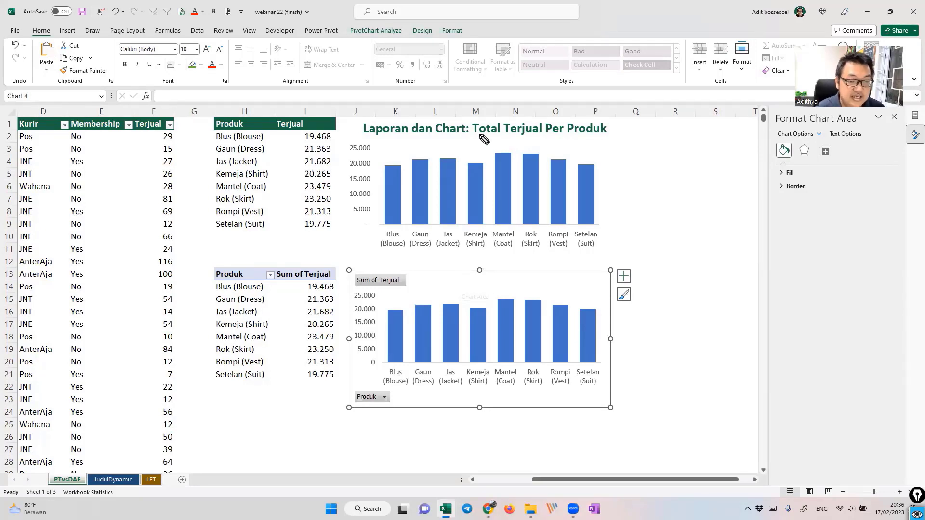
# - Handwrite "Chart regular" and "flexible" in red ink beside the regular chart and underline the words
pyautogui.moveTo(635, 151)
pyautogui.mouseDown()
pyautogui.moveTo(645, 178)
pyautogui.moveTo(681, 163)
pyautogui.mouseUp()
pyautogui.moveTo(629, 197)
pyautogui.mouseDown()
pyautogui.moveTo(640, 211)
pyautogui.moveTo(702, 183)
pyautogui.mouseUp()
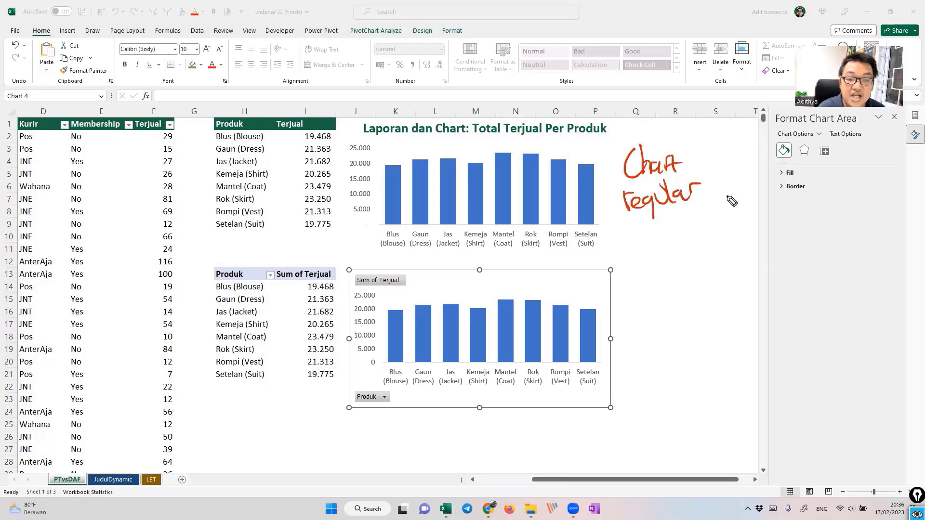
pyautogui.moveTo(620, 226); pyautogui.dragTo(678, 213)
pyautogui.moveTo(658, 225)
pyautogui.mouseDown()
pyautogui.moveTo(656, 242)
pyautogui.moveTo(689, 241)
pyautogui.mouseUp()
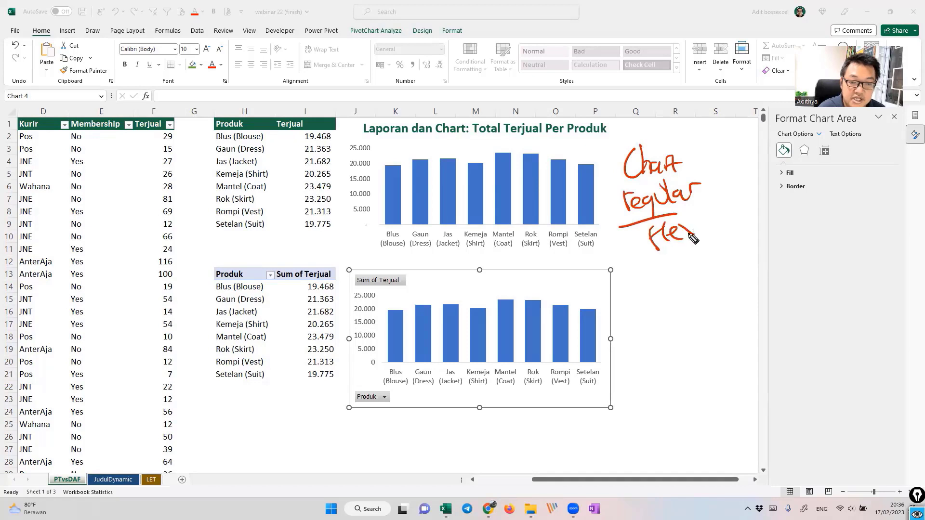
pyautogui.moveTo(694, 208)
pyautogui.mouseDown()
pyautogui.moveTo(694, 231)
pyautogui.moveTo(712, 219)
pyautogui.moveTo(733, 222)
pyautogui.mouseUp()
pyautogui.moveTo(678, 251); pyautogui.dragTo(711, 258)
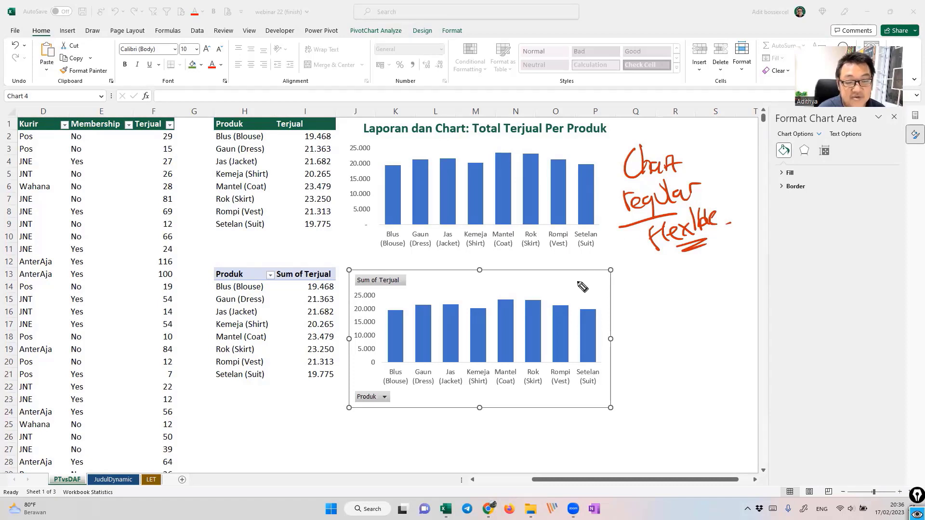
# - Handwrite "pivot chart" with arrows leading down to "pivot table" beside the PivotChart
pyautogui.moveTo(629, 288)
pyautogui.mouseDown()
pyautogui.moveTo(632, 314)
pyautogui.moveTo(648, 296)
pyautogui.moveTo(728, 289)
pyautogui.moveTo(737, 279)
pyautogui.moveTo(670, 340)
pyautogui.moveTo(691, 327)
pyautogui.mouseUp()
pyautogui.moveTo(639, 351)
pyautogui.mouseDown()
pyautogui.moveTo(648, 363)
pyautogui.moveTo(661, 358)
pyautogui.moveTo(668, 366)
pyautogui.moveTo(686, 340)
pyautogui.moveTo(698, 355)
pyautogui.moveTo(720, 337)
pyautogui.moveTo(734, 339)
pyautogui.moveTo(667, 378)
pyautogui.moveTo(706, 369)
pyautogui.mouseUp()
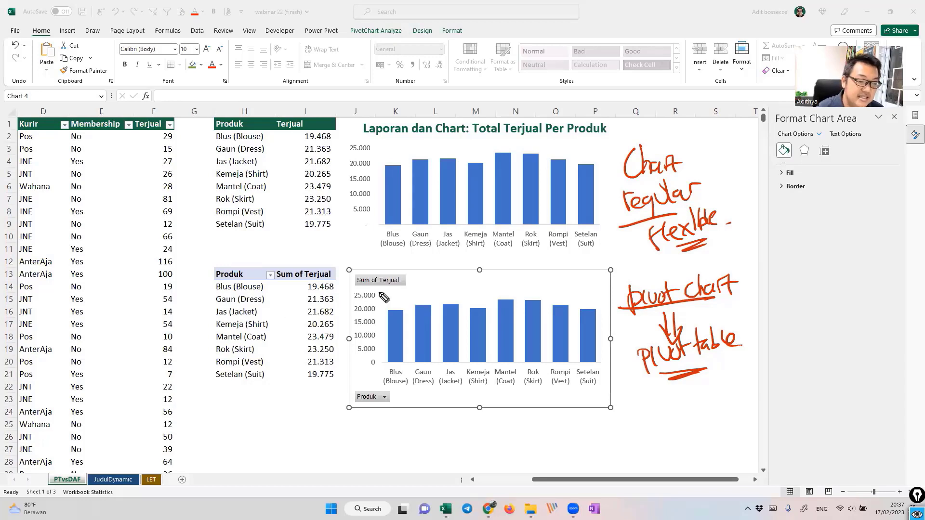
# - Mark the PivotChart's Sum of Terjual and Produk field buttons with ink, then clear all ink and select the chart
pyautogui.moveTo(418, 273)
pyautogui.mouseDown()
pyautogui.moveTo(342, 282)
pyautogui.moveTo(393, 292)
pyautogui.mouseUp()
pyautogui.moveTo(385, 380)
pyautogui.mouseDown()
pyautogui.moveTo(358, 386)
pyautogui.moveTo(392, 408)
pyautogui.mouseUp()
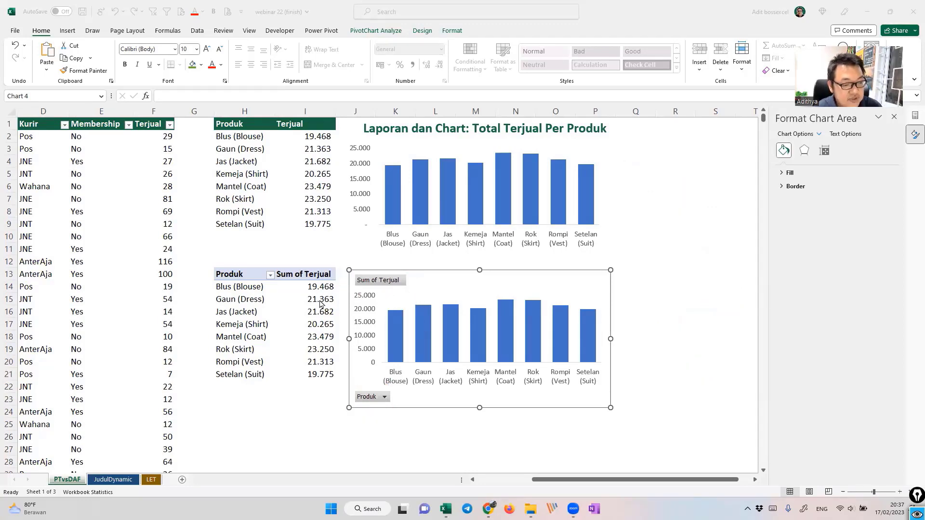
pyautogui.click(411, 291)
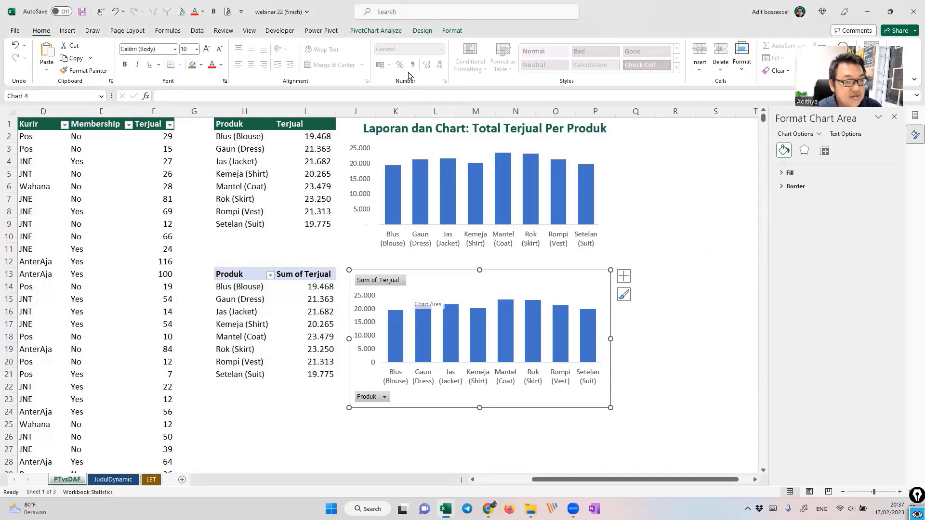
# - Hide all field buttons on the PivotChart and slightly reduce its height to match the regular chart above
pyautogui.click(376, 31)
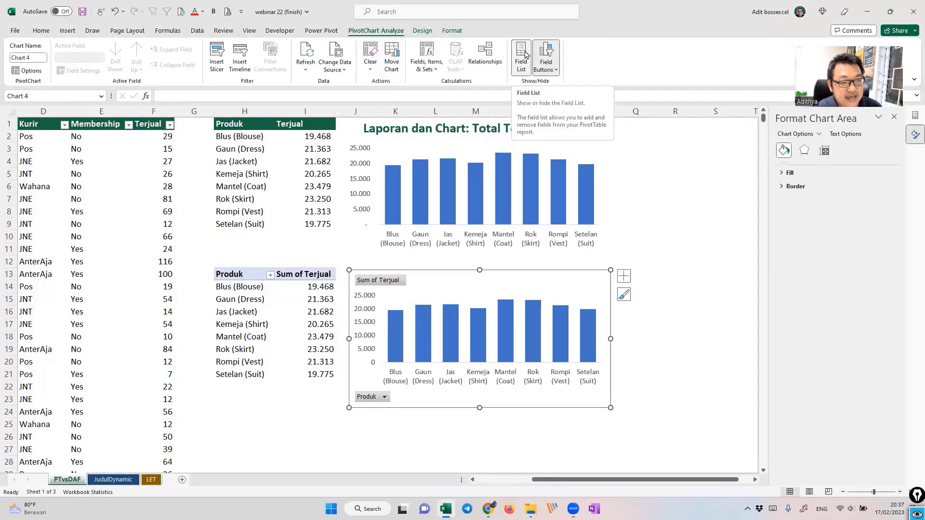
pyautogui.click(551, 52)
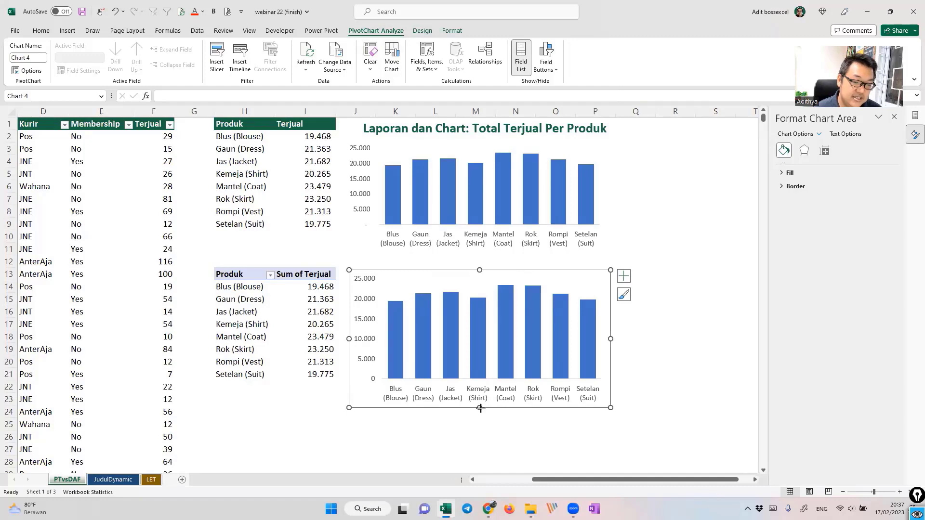
pyautogui.moveTo(480, 408); pyautogui.dragTo(480, 395)
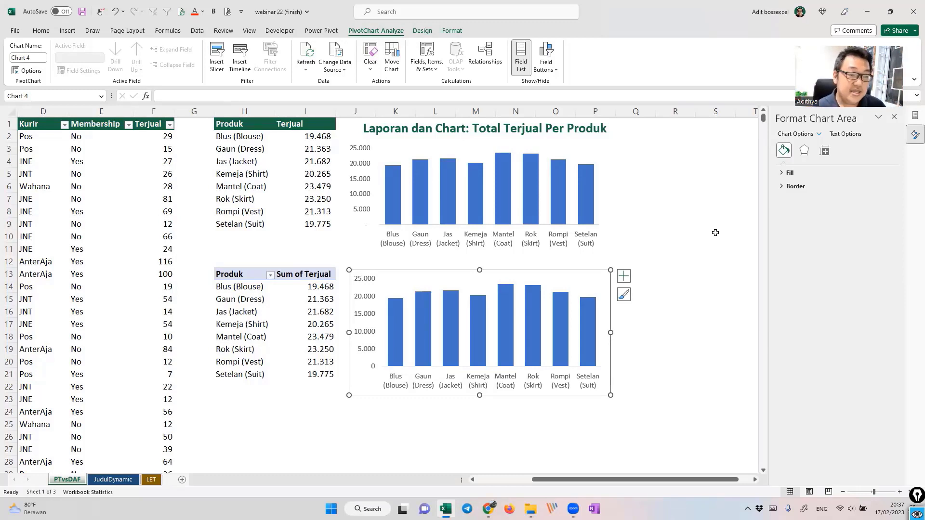
pyautogui.click(706, 212)
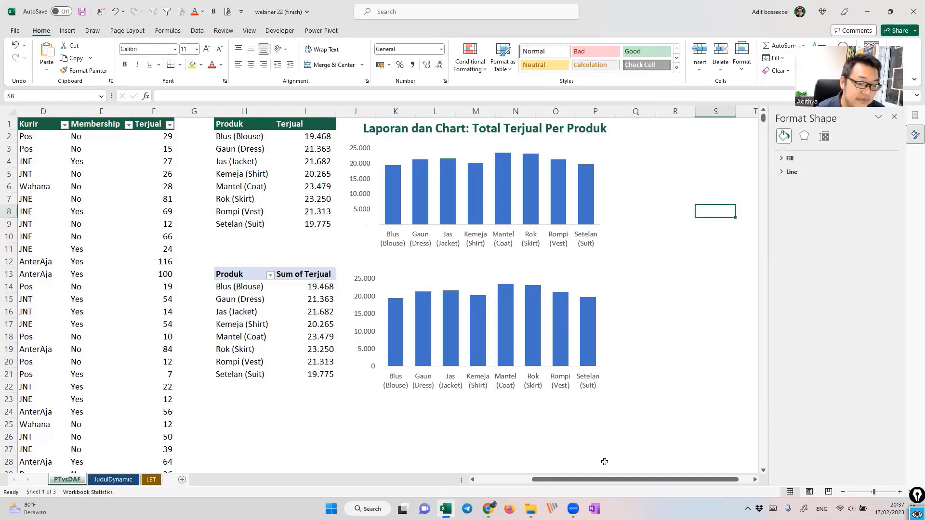
# - Dismiss the shape formatting options and show the sheet from column A onwards
pyautogui.moveTo(606, 479); pyautogui.dragTo(570, 479)
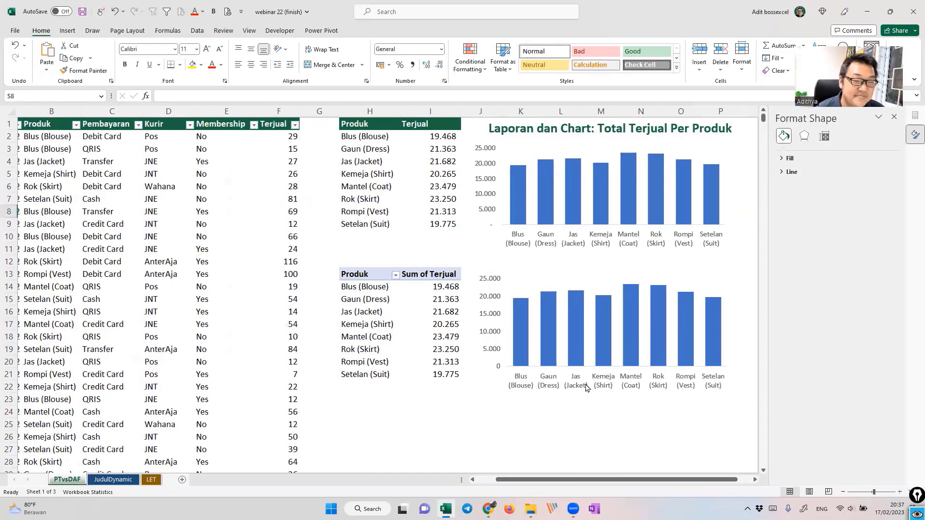
pyautogui.click(894, 118)
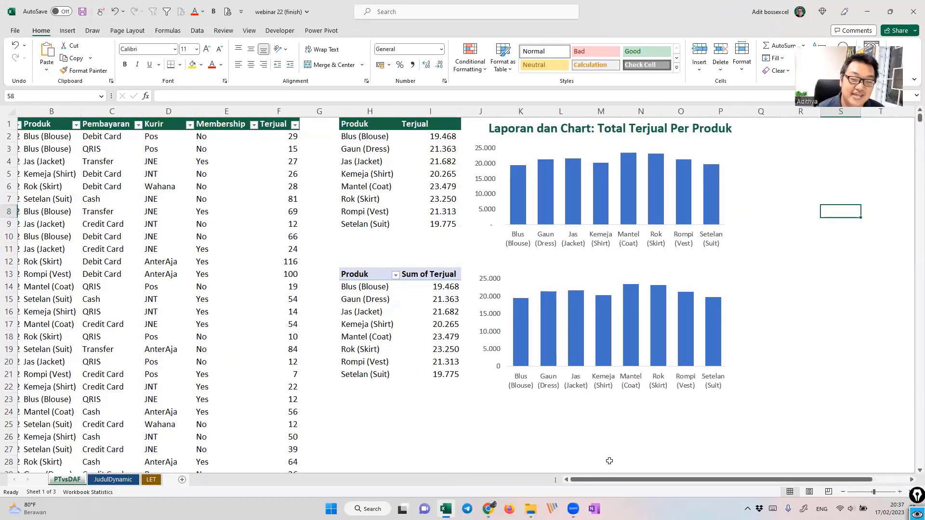
pyautogui.click(565, 480)
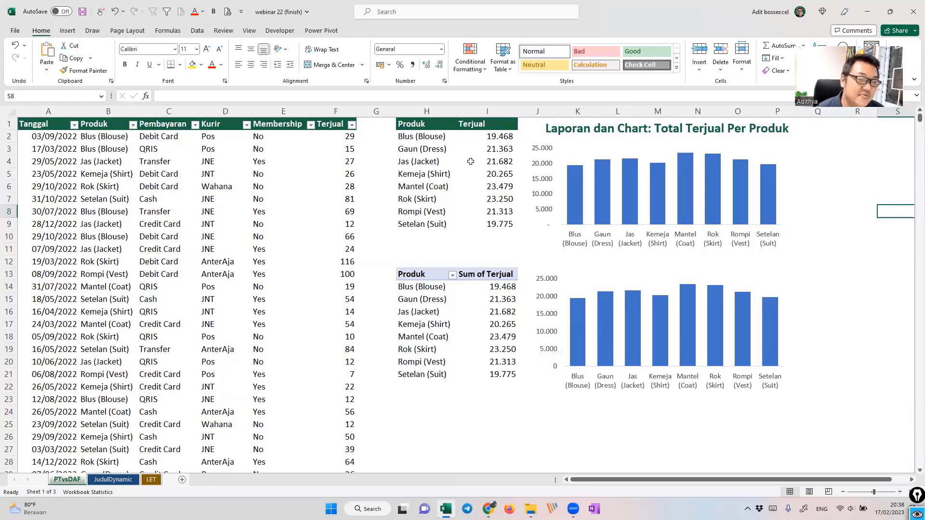
# - Examine the SUMIFS report in H1:I9 and the source table's Tanggal, Produk and Terjual columns
pyautogui.click(417, 162)
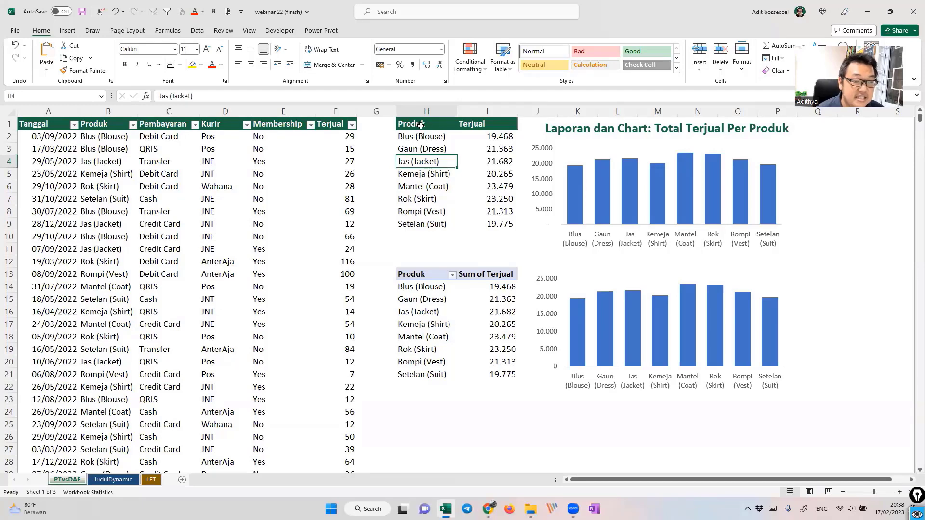
pyautogui.moveTo(420, 125); pyautogui.dragTo(493, 223)
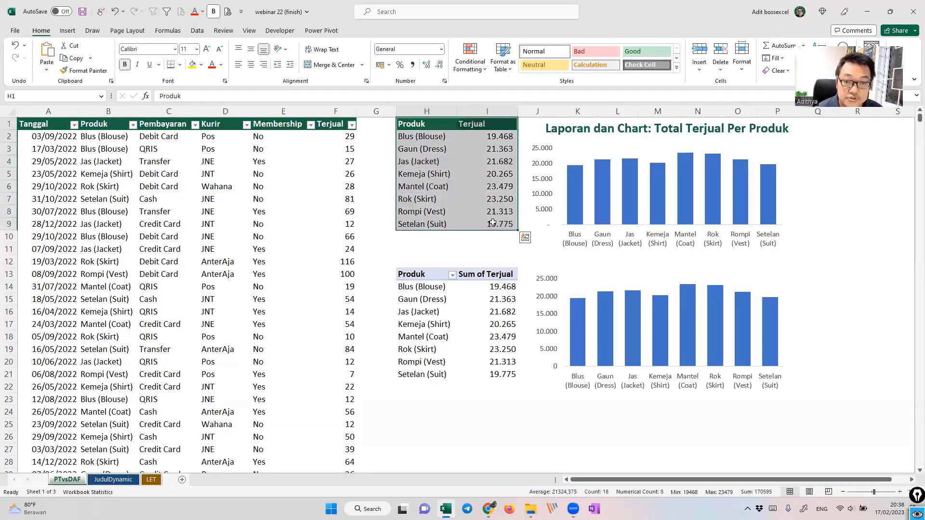
pyautogui.moveTo(487, 139); pyautogui.dragTo(493, 221)
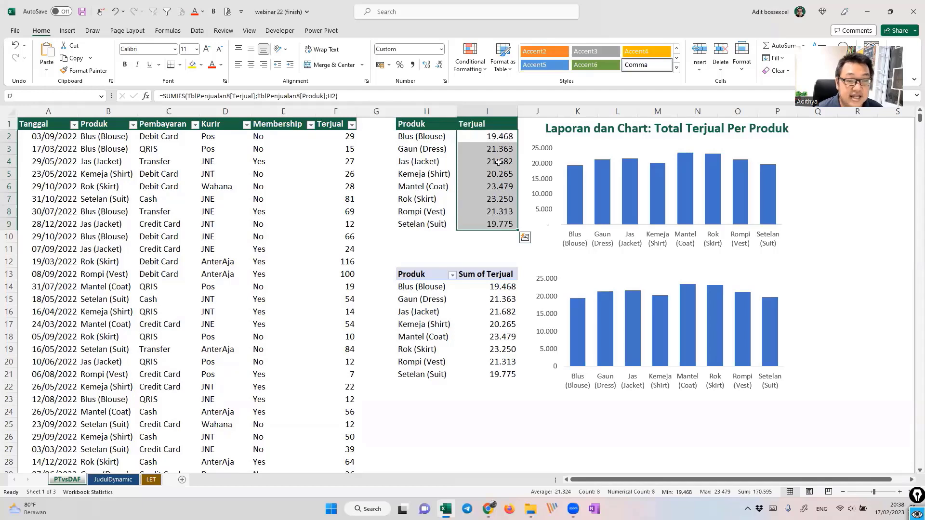
pyautogui.click(496, 141)
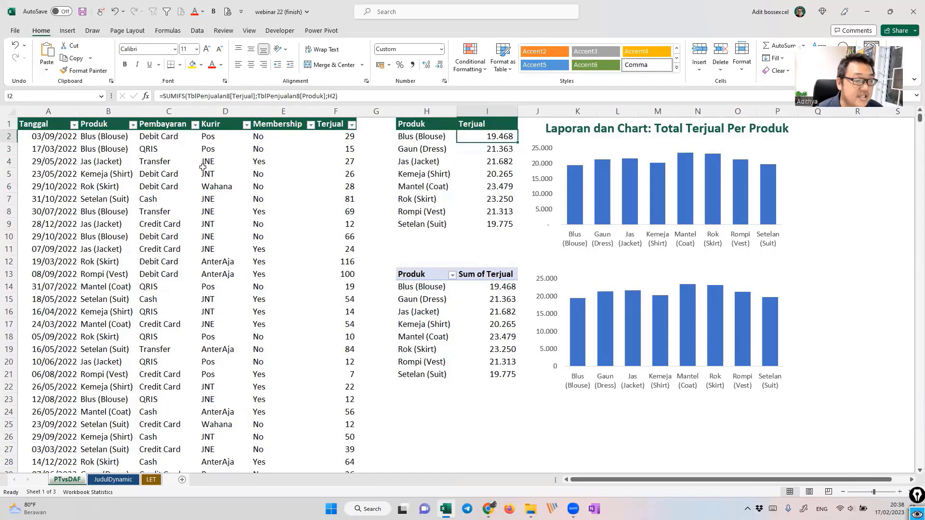
pyautogui.moveTo(67, 125); pyautogui.dragTo(108, 350)
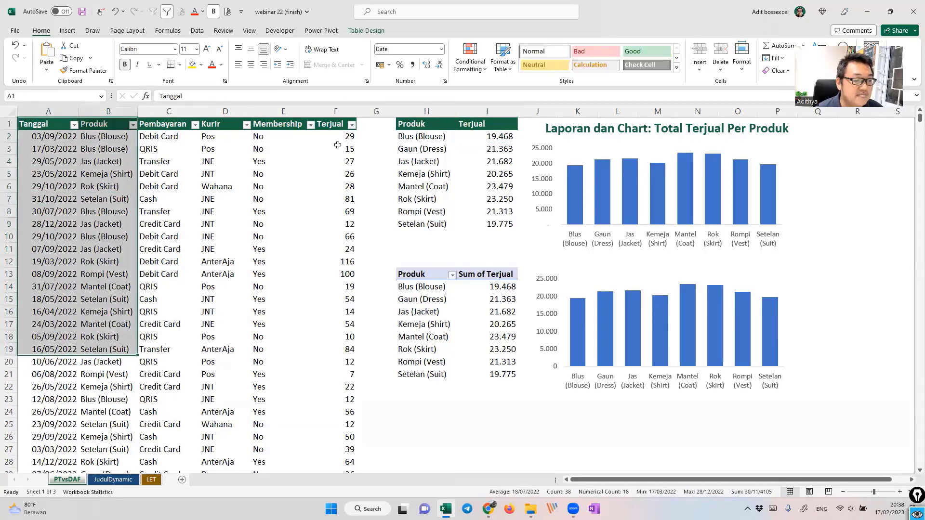
pyautogui.moveTo(343, 138); pyautogui.dragTo(351, 239)
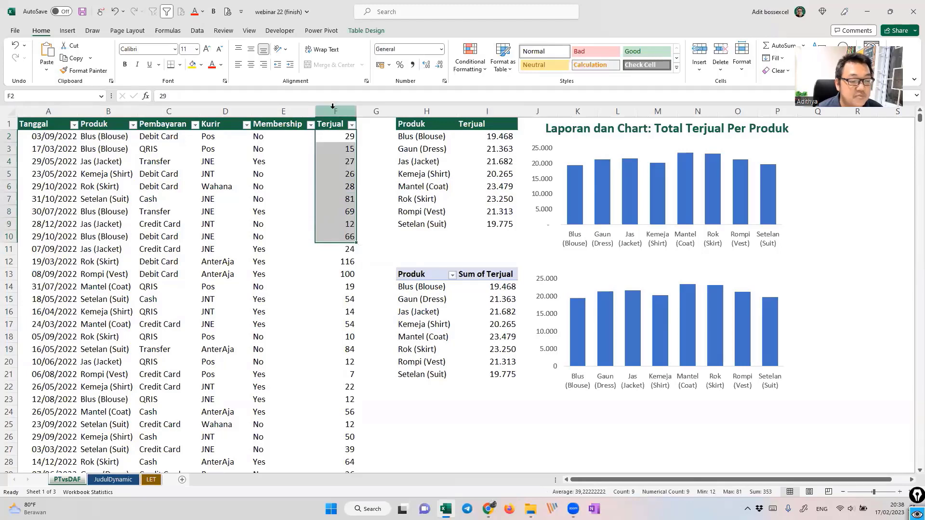
# - Set the Terjual value of the first Blus (Blouse) sale in F2 to 500
pyautogui.click(333, 138)
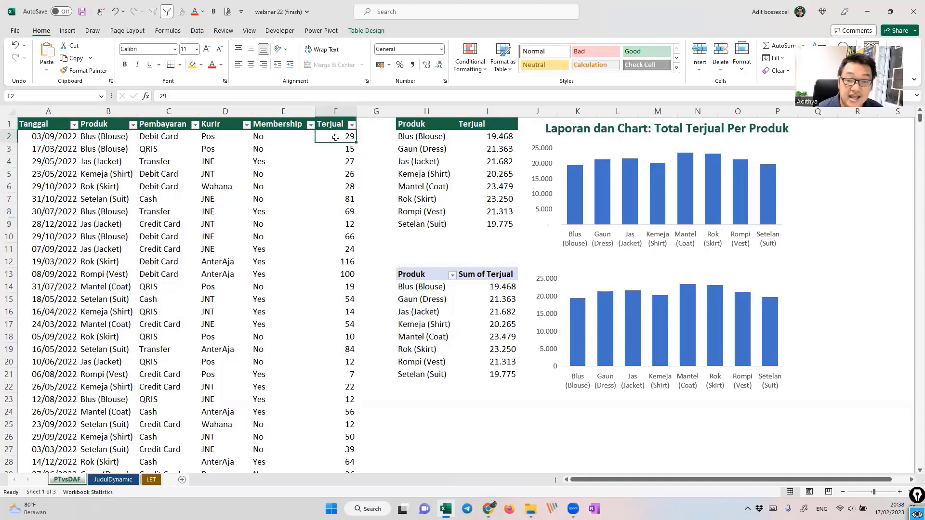
pyautogui.write('5')
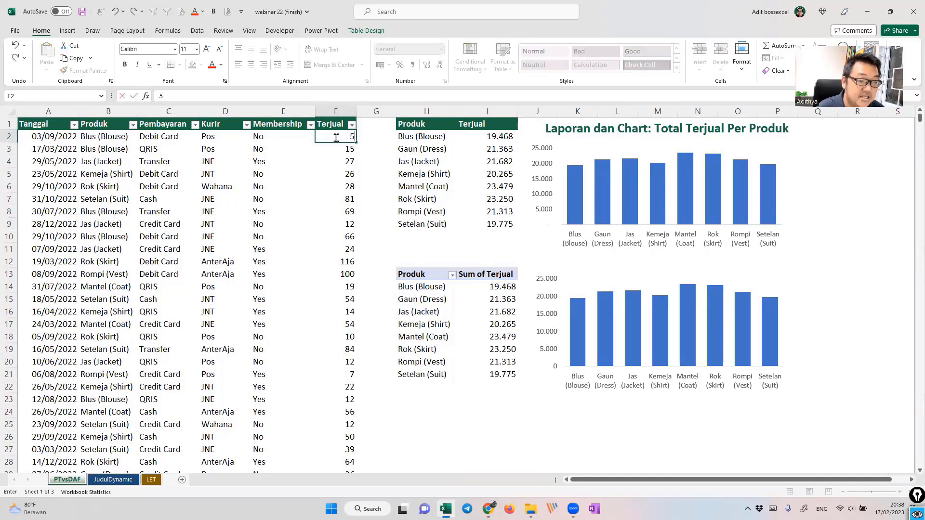
pyautogui.write('000')
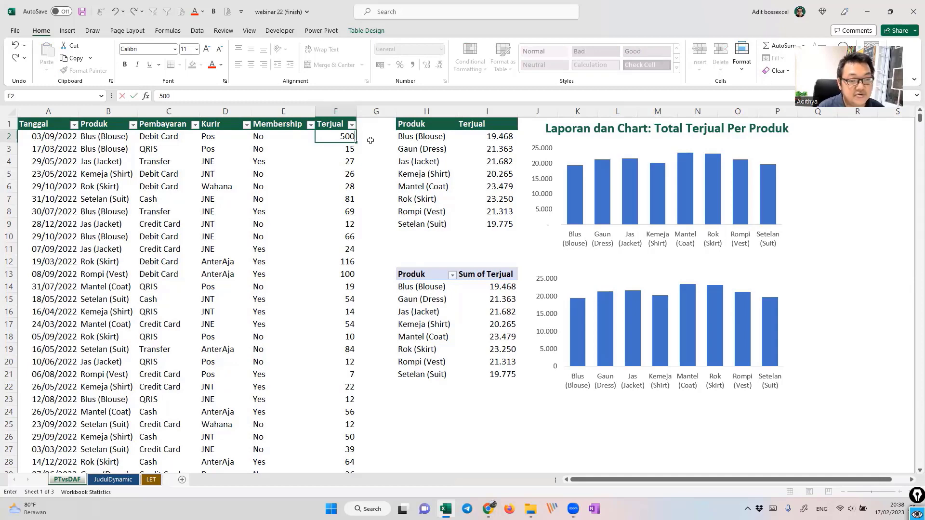
pyautogui.click(370, 140)
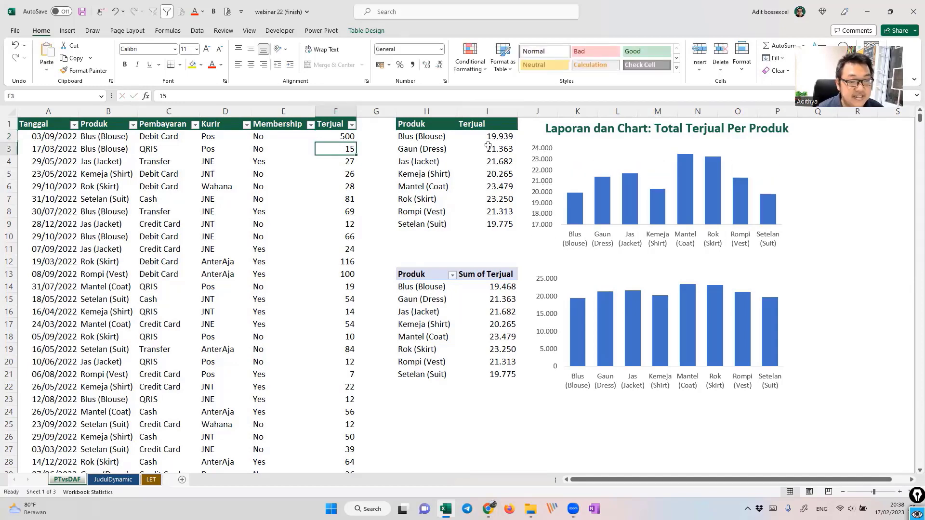
# - Circle the Blus (Blouse) totals in the SUMIFS report and the PivotTable in red ink, then clear the ink
pyautogui.click(501, 137)
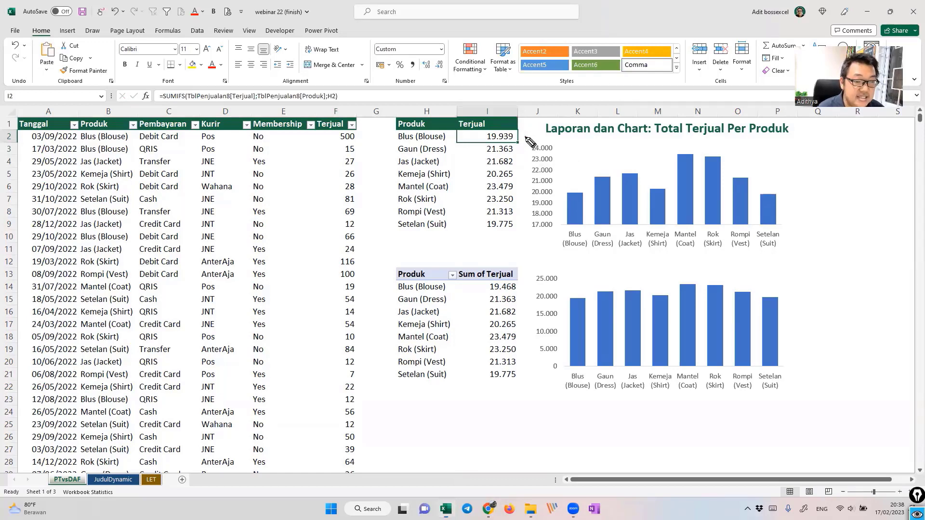
pyautogui.moveTo(526, 137)
pyautogui.mouseDown()
pyautogui.moveTo(488, 125)
pyautogui.moveTo(525, 150)
pyautogui.moveTo(530, 138)
pyautogui.mouseUp()
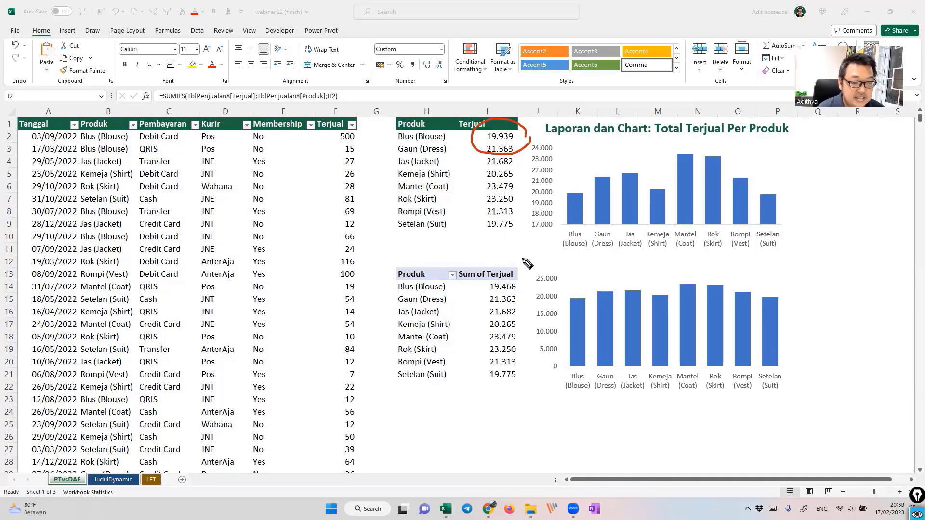
pyautogui.moveTo(523, 271)
pyautogui.mouseDown()
pyautogui.moveTo(508, 311)
pyautogui.moveTo(525, 288)
pyautogui.mouseUp()
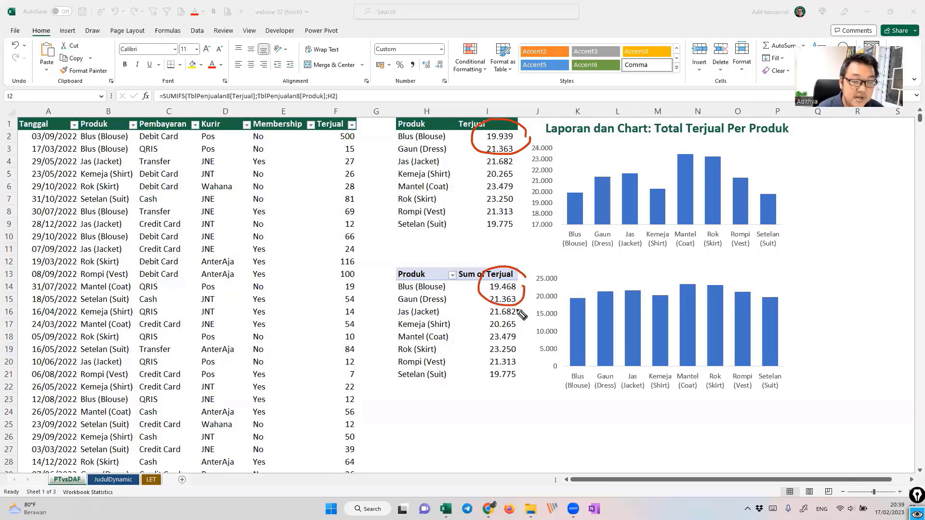
pyautogui.hotkey('ctrl', 'shift', '7')
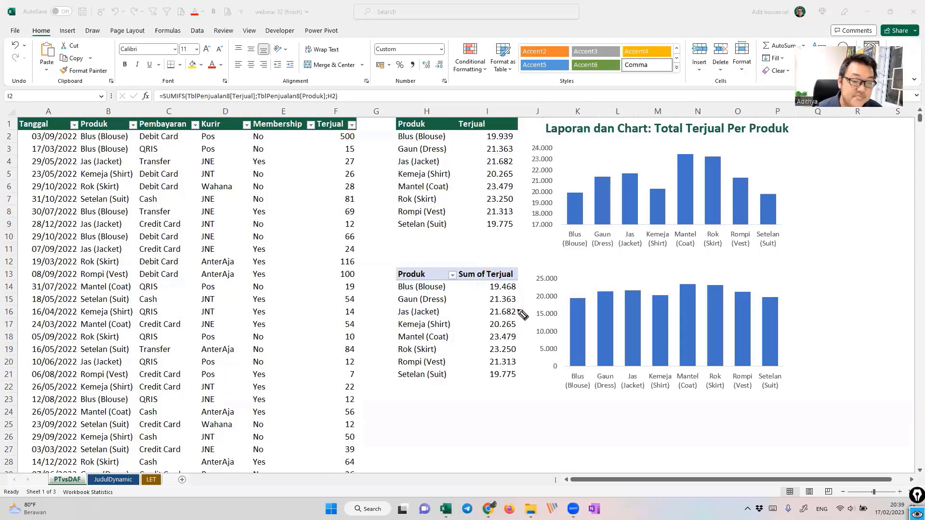
# - Refresh the PivotTable with the edited sales data
pyautogui.click(491, 297)
pyautogui.rightClick(491, 297)
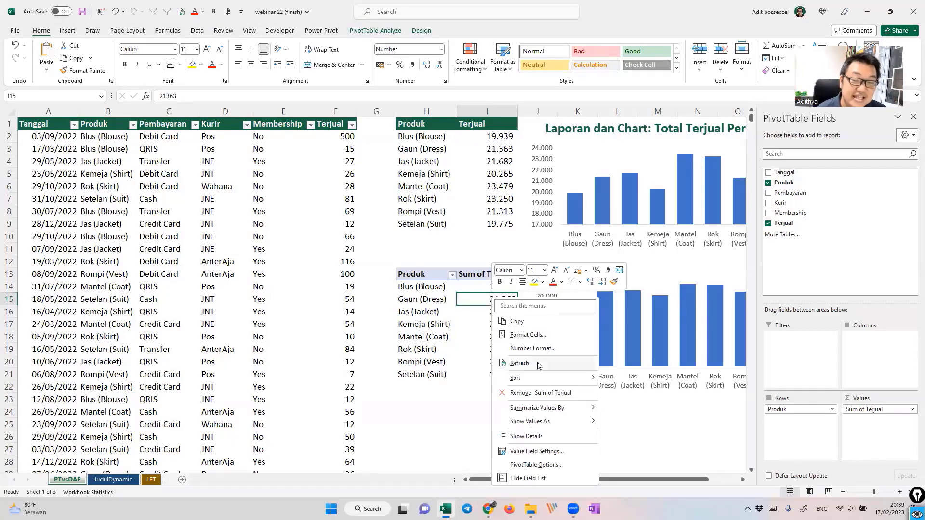
pyautogui.click(519, 362)
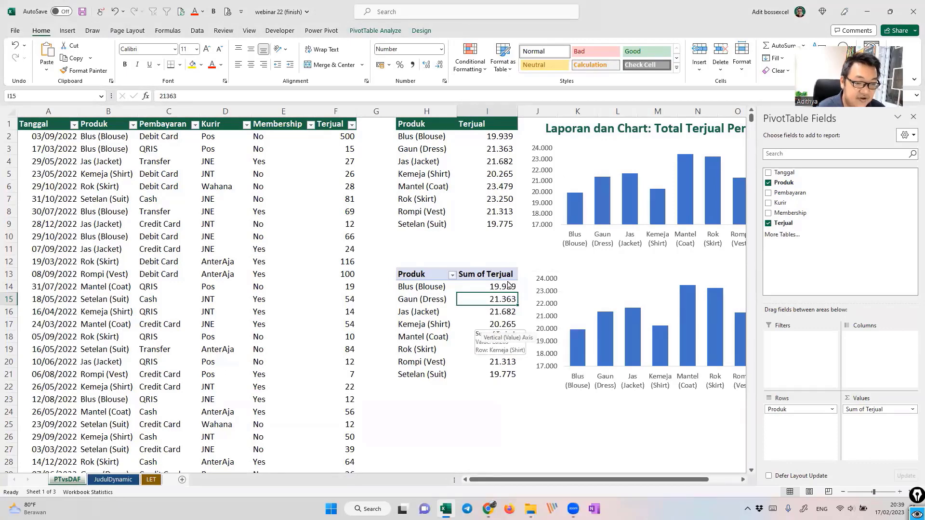
# - Circle the PivotTable's Blus (Blouse) total in red ink, then clear the ink and leave drawing mode
pyautogui.hotkey('ctrl', 'shift', '3')
pyautogui.moveTo(524, 279)
pyautogui.mouseDown()
pyautogui.moveTo(479, 271)
pyautogui.moveTo(521, 279)
pyautogui.mouseUp()
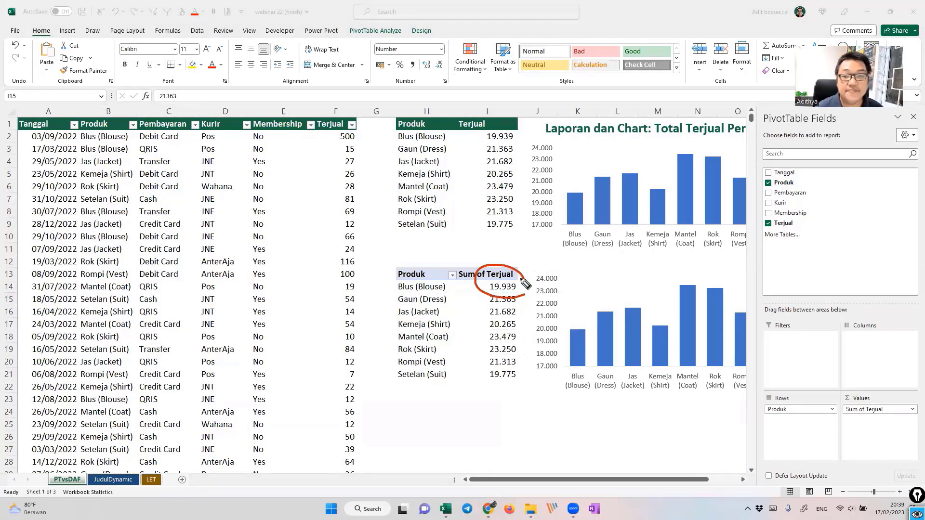
pyautogui.hotkey('ctrl', 'shift', '7')
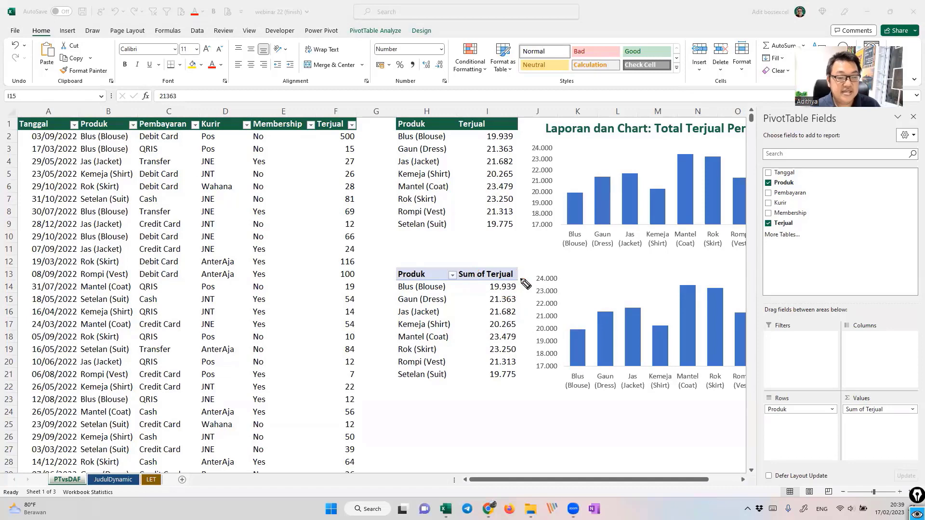
pyautogui.hotkey('ctrl', 'shift', '2')
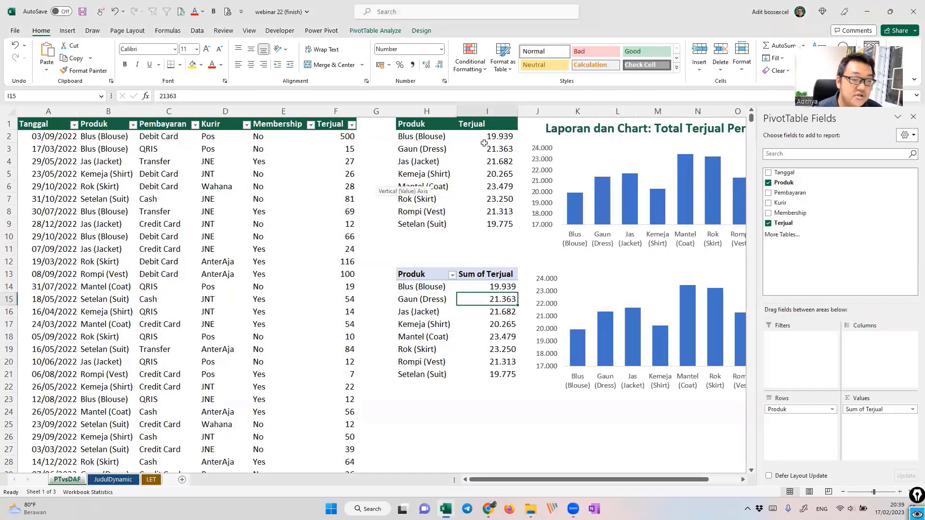
# - Undo the PivotTable refresh and the edit to Terjual in F2
pyautogui.moveTo(485, 139); pyautogui.dragTo(494, 184)
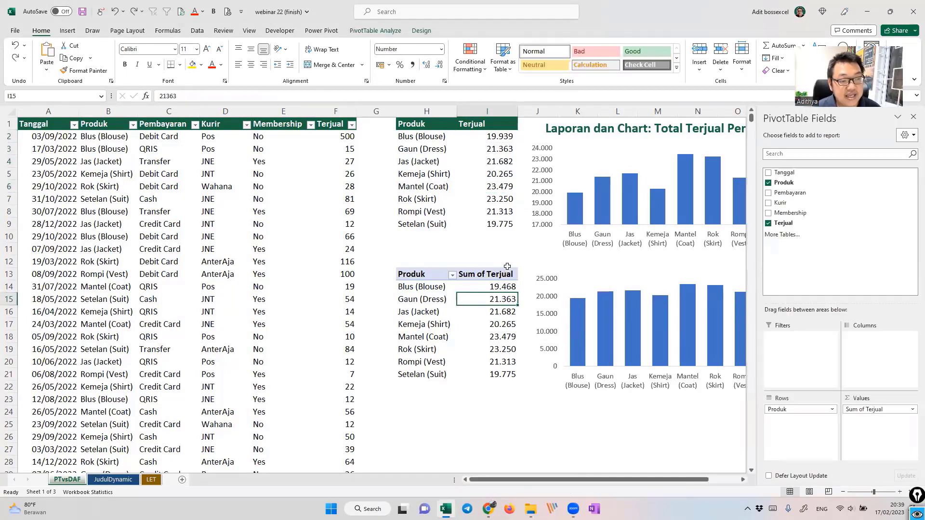
pyautogui.hotkey('ctrl', 'z')
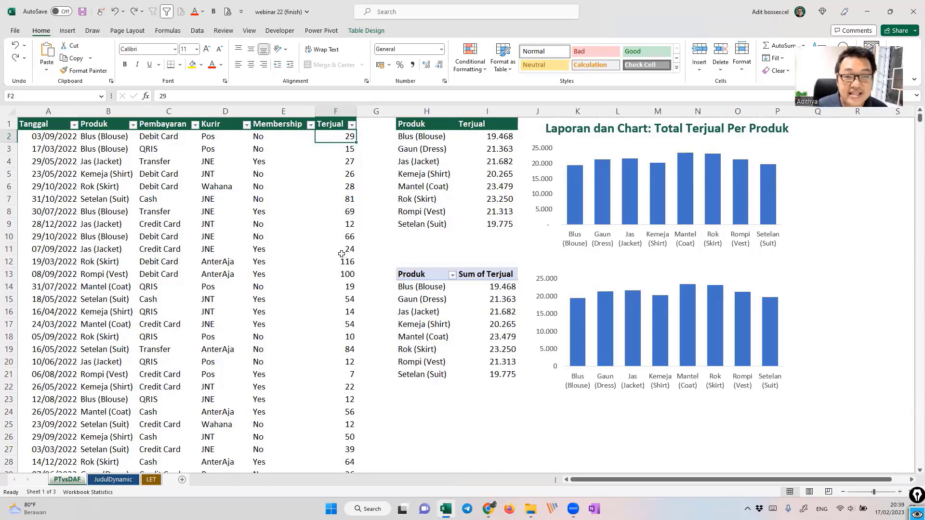
# - Go to the end of the sales table and select the separate Dasi (Tie) rows in A5037:F5047
pyautogui.click(114, 187)
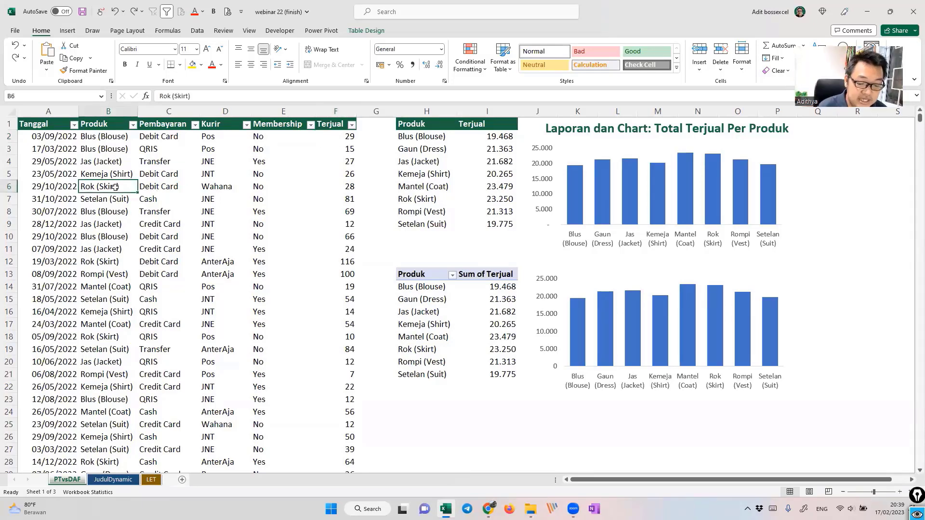
pyautogui.hotkey('ctrl', 'Down')
pyautogui.scroll(-6, 117, 192)
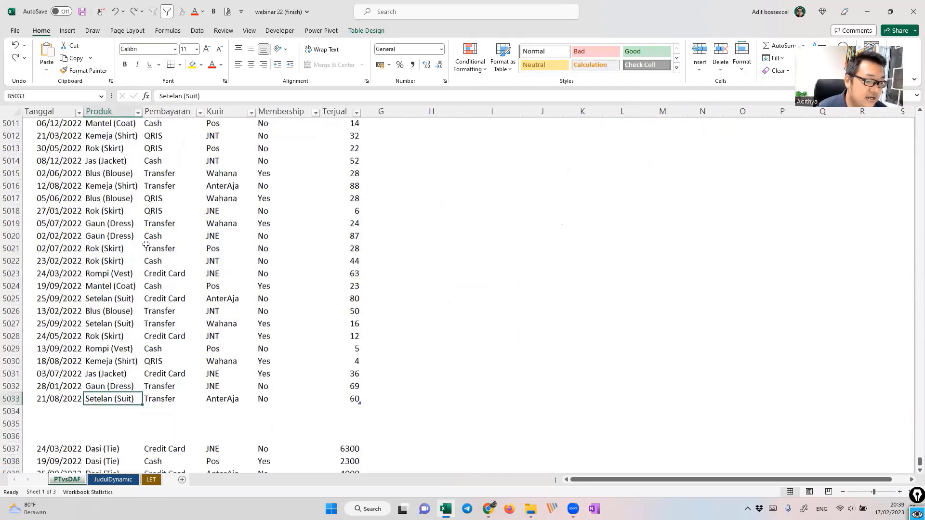
pyautogui.click(78, 291)
pyautogui.moveTo(79, 291)
pyautogui.mouseDown()
pyautogui.moveTo(243, 338)
pyautogui.moveTo(361, 411)
pyautogui.mouseUp()
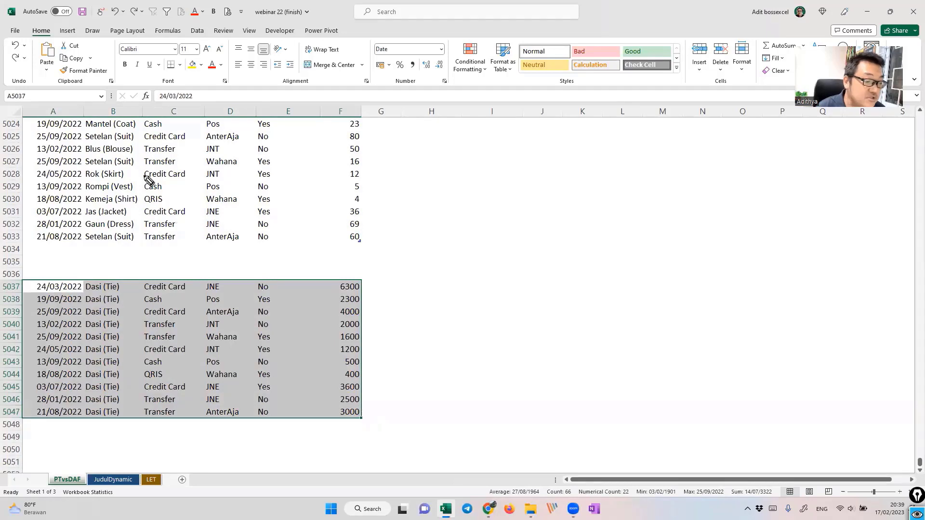
# - Circle the Dasi (Tie) product names in red ink, then clear the ink
pyautogui.moveTo(125, 272)
pyautogui.mouseDown()
pyautogui.moveTo(83, 304)
pyautogui.moveTo(105, 424)
pyautogui.moveTo(105, 277)
pyautogui.mouseUp()
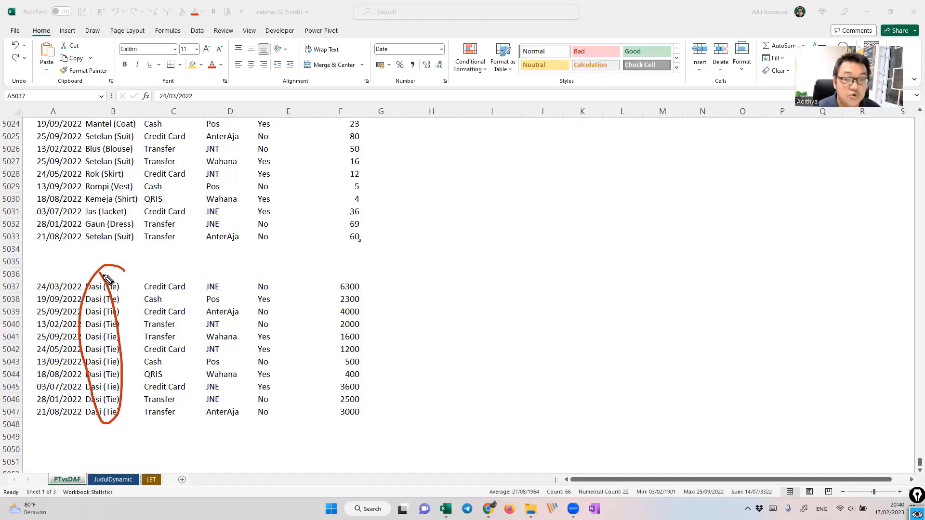
pyautogui.hotkey('ctrl', 'shift', '7')
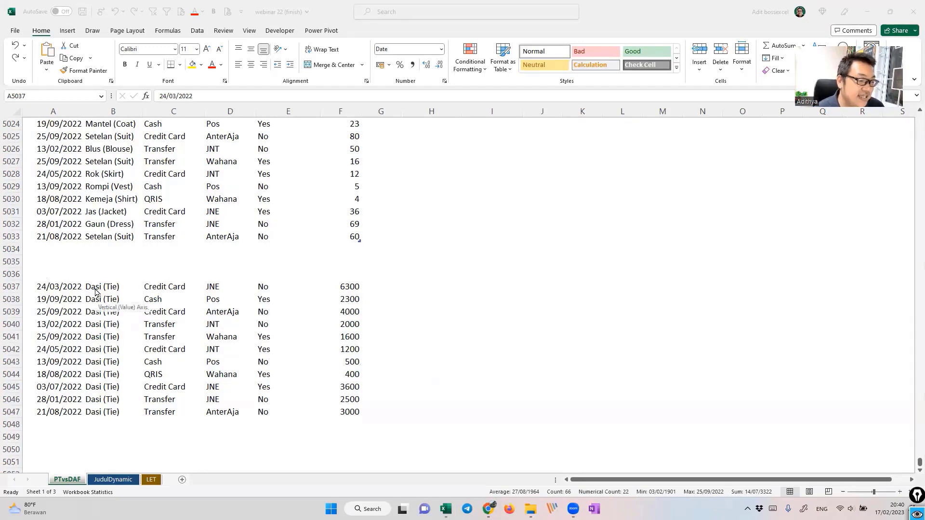
# - Move the Dasi (Tie) rows from A5037:F5047 up to A5034:F5044, directly below the last row of the sales table
pyautogui.click(89, 283)
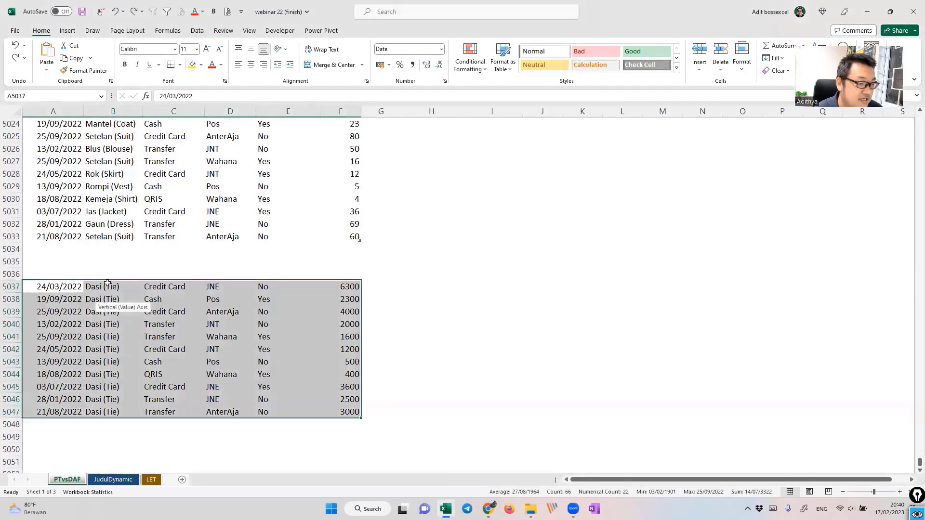
pyautogui.moveTo(109, 283); pyautogui.dragTo(114, 258)
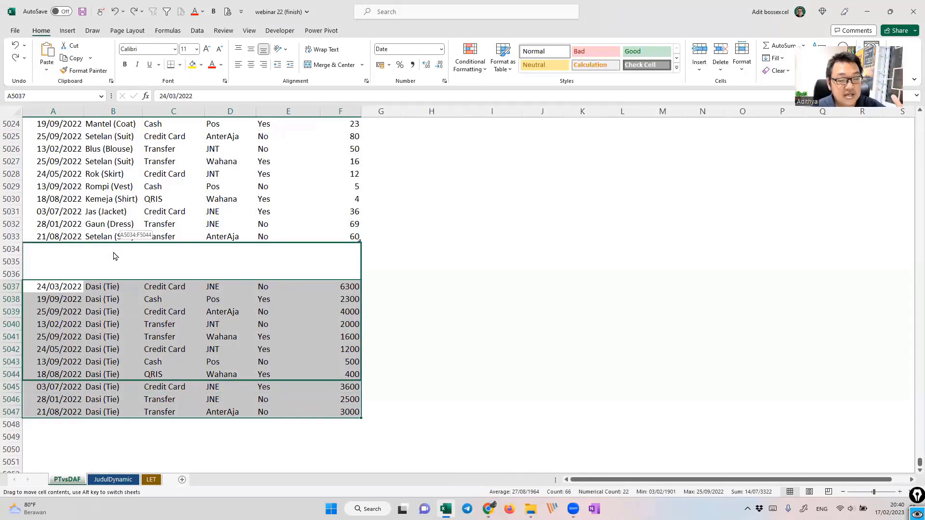
pyautogui.moveTo(115, 255); pyautogui.dragTo(115, 256)
pyautogui.click(323, 302)
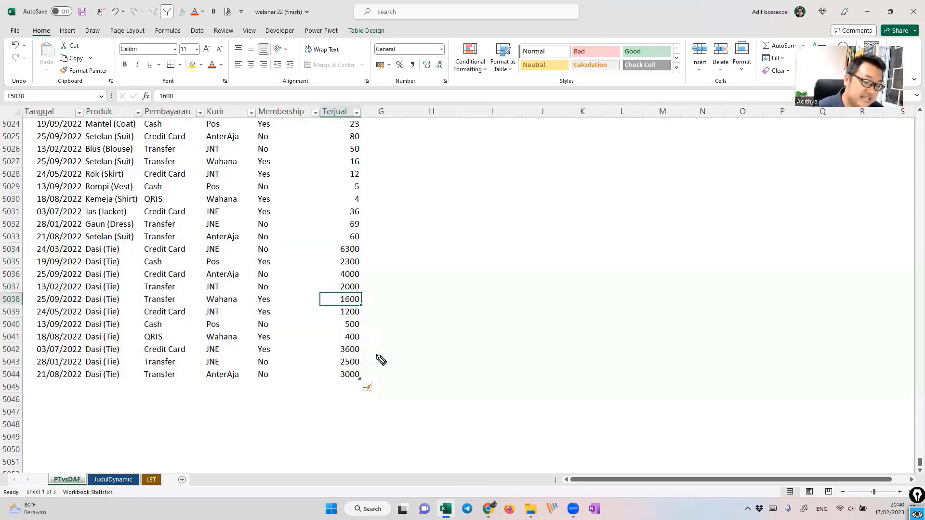
# - Mark the table's old and new end points in red ink with circles and an arrow, then clear the ink and leave drawing mode
pyautogui.moveTo(393, 362)
pyautogui.mouseDown()
pyautogui.moveTo(351, 376)
pyautogui.moveTo(381, 405)
pyautogui.moveTo(395, 359)
pyautogui.mouseUp()
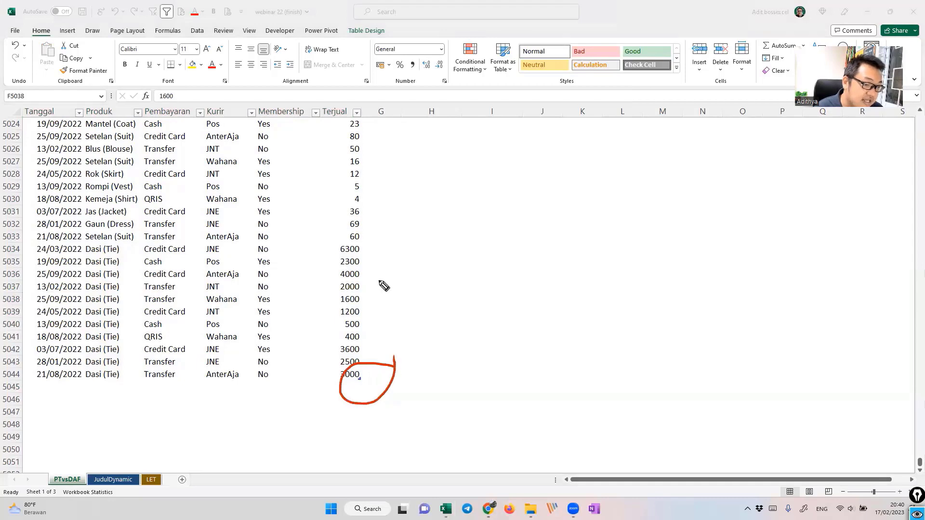
pyautogui.moveTo(367, 222)
pyautogui.mouseDown()
pyautogui.moveTo(385, 348)
pyautogui.moveTo(390, 334)
pyautogui.mouseUp()
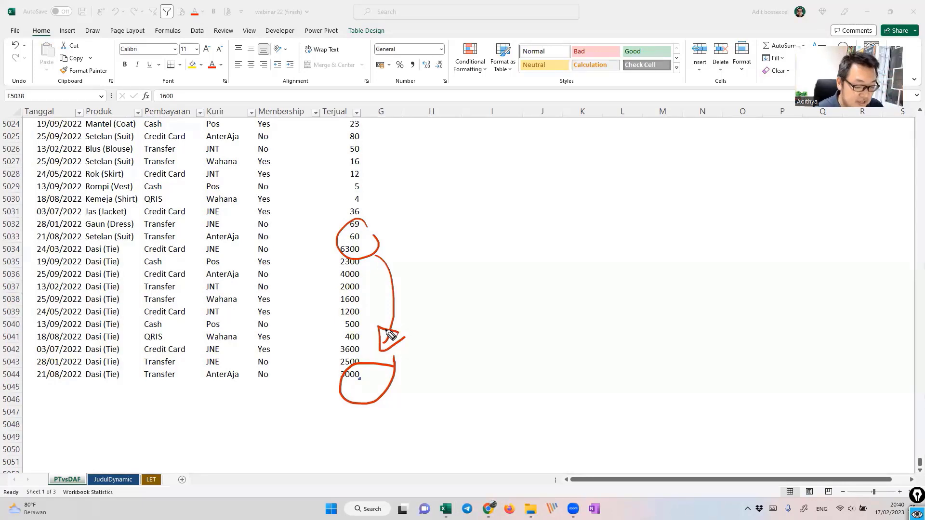
pyautogui.hotkey('ctrl', 'shift', '7')
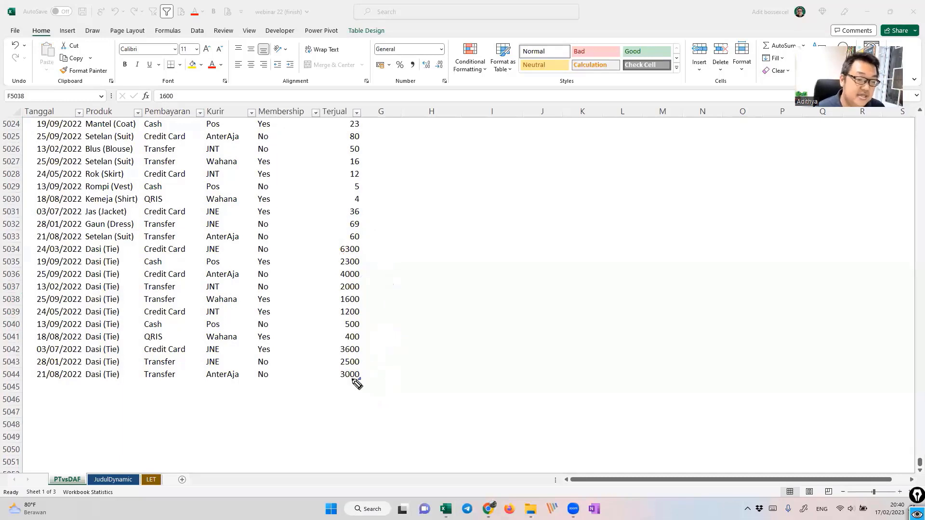
pyautogui.hotkey('ctrl', 'shift', '1')
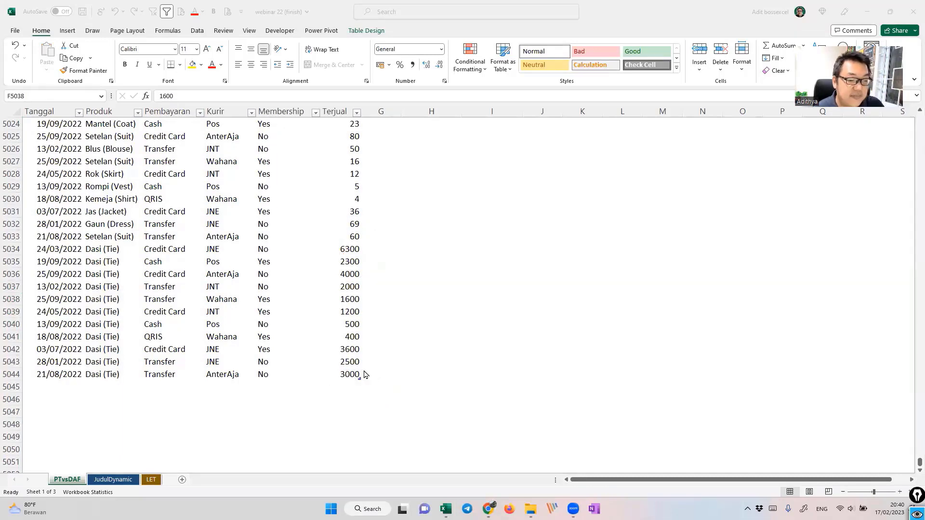
pyautogui.click(346, 349)
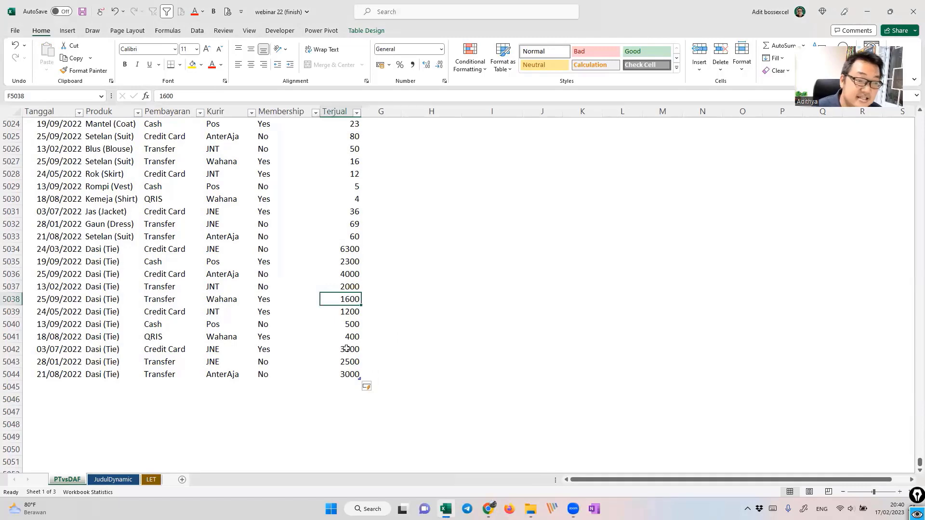
# - Return to the top of the sales table, refresh the PivotTable and select its Dasi (Tie) row in H22:I22
pyautogui.hotkey('ctrl', 'Up')
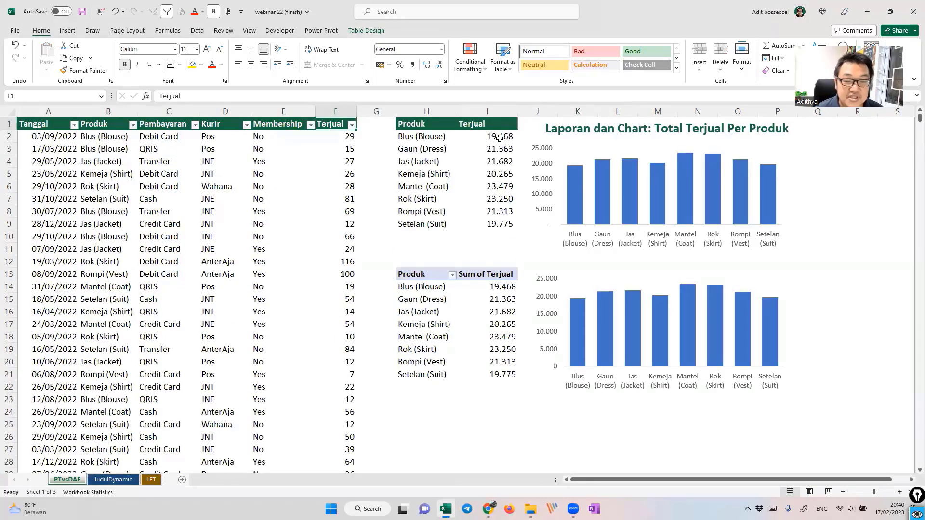
pyautogui.click(451, 299)
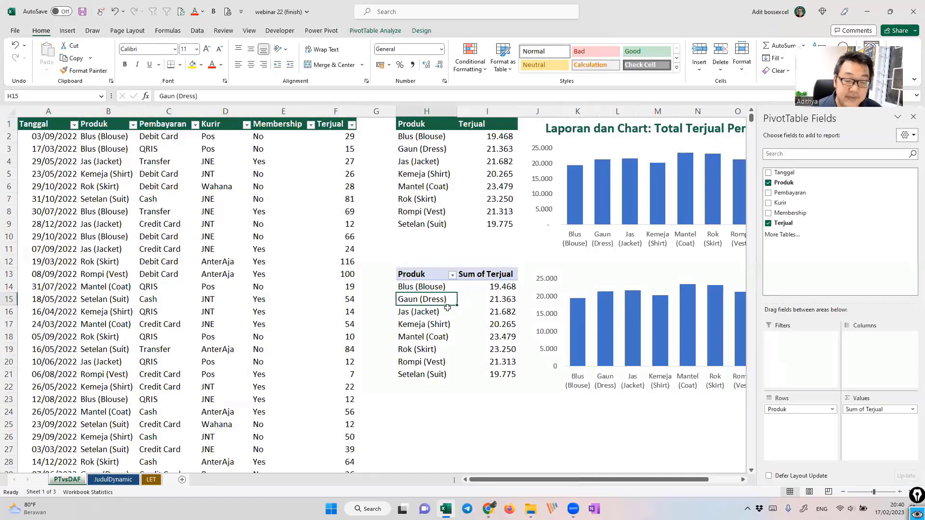
pyautogui.rightClick(430, 286)
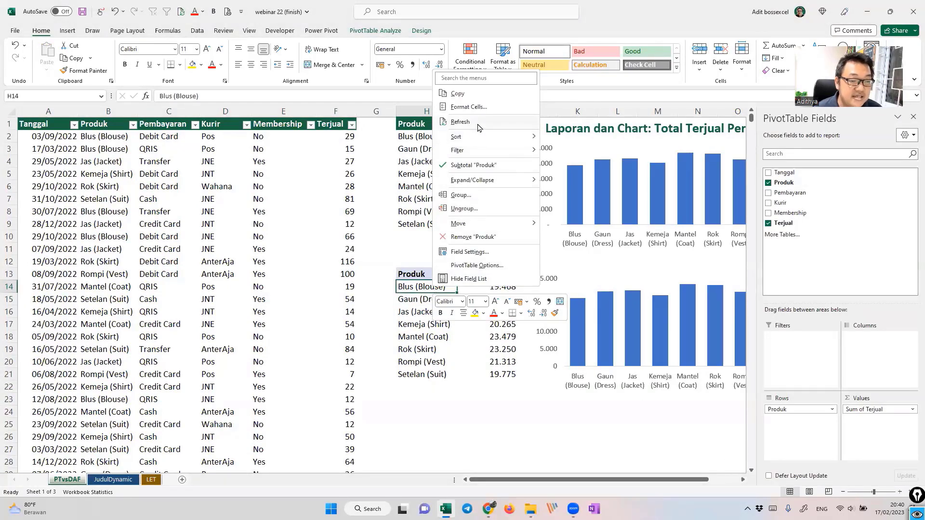
pyautogui.click(479, 127)
pyautogui.moveTo(413, 389); pyautogui.dragTo(511, 390)
pyautogui.click(741, 480)
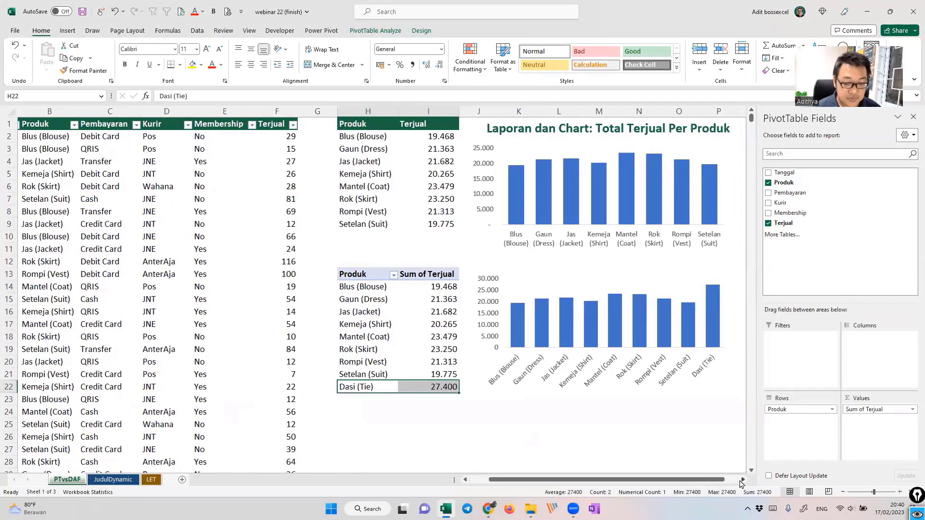
# - Copy the Dasi (Tie) label from PivotTable cell H22 into H10, below the SUMIFS report's product list
pyautogui.click(388, 192)
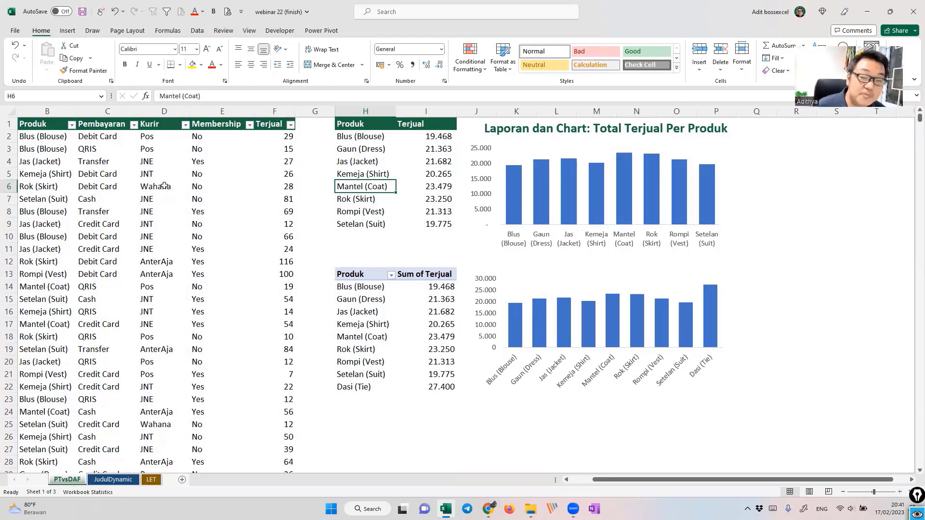
pyautogui.click(51, 119)
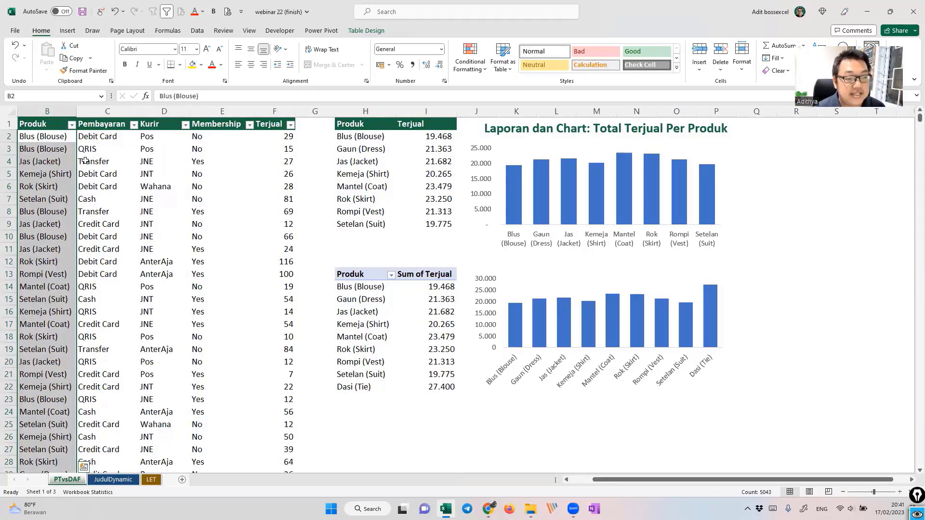
pyautogui.click(354, 233)
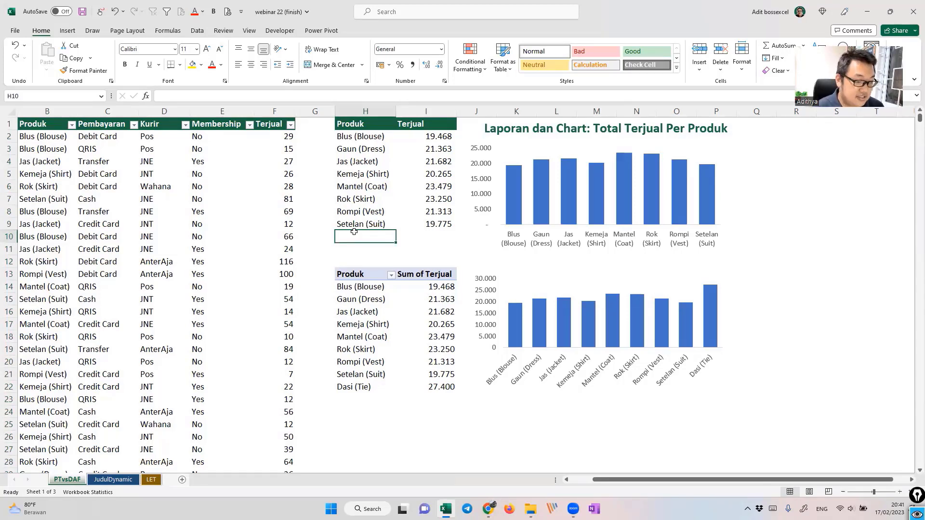
pyautogui.click(377, 387)
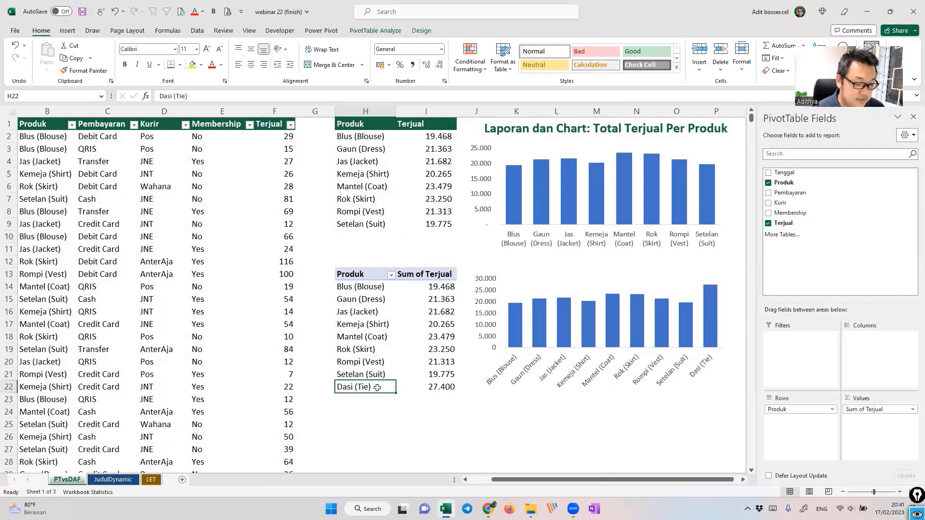
pyautogui.hotkey('ctrl', 'c')
pyautogui.click(361, 235)
pyautogui.hotkey('ctrl', 'v')
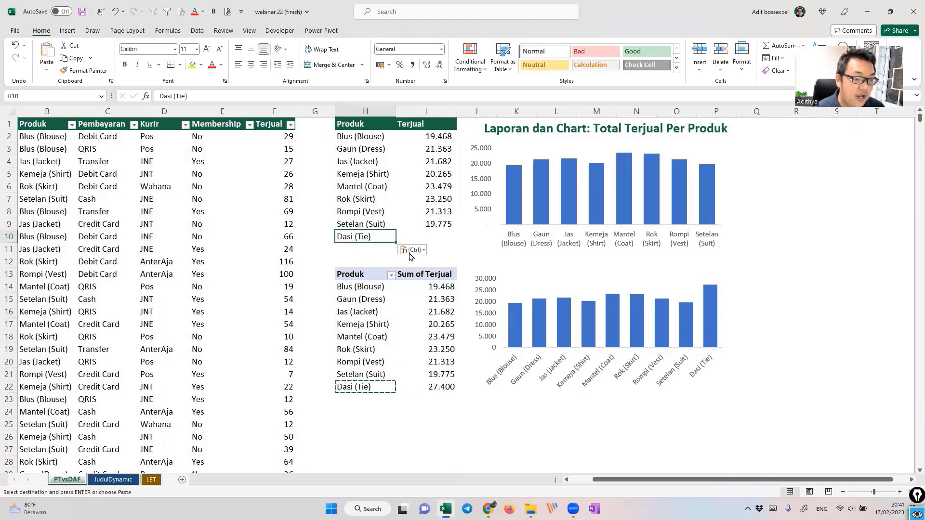
# - Fill the SUMIFS formula from I9 down to I10 for the Dasi (Tie) row
pyautogui.click(449, 224)
pyautogui.moveTo(455, 230); pyautogui.dragTo(455, 241)
pyautogui.click(444, 238)
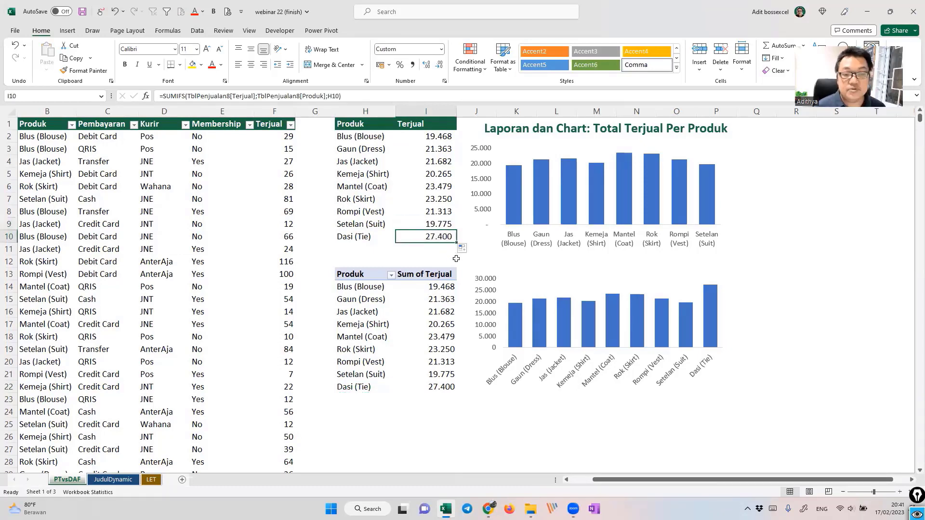
# - Inspect both charts and circle Dasi (Tie) on the PivotChart axis in red ink, then clear the ink and leave drawing mode
pyautogui.click(507, 301)
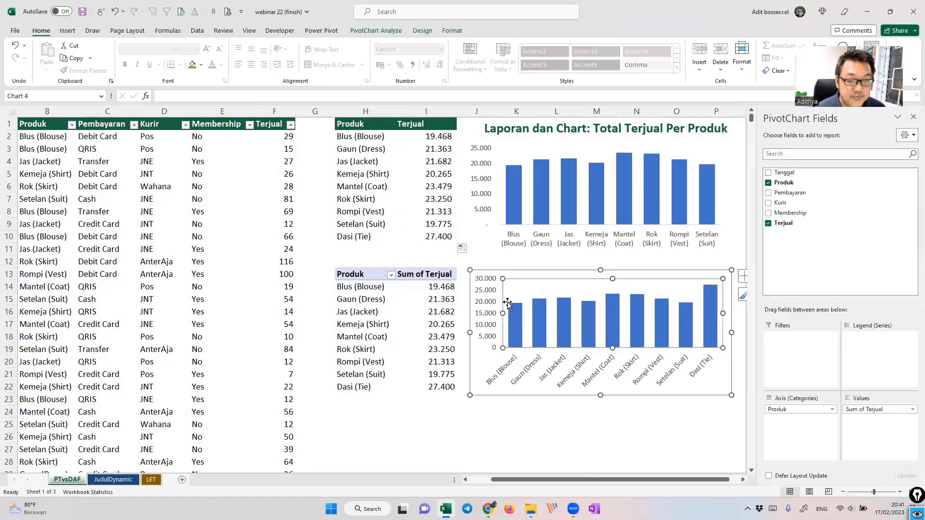
pyautogui.click(620, 214)
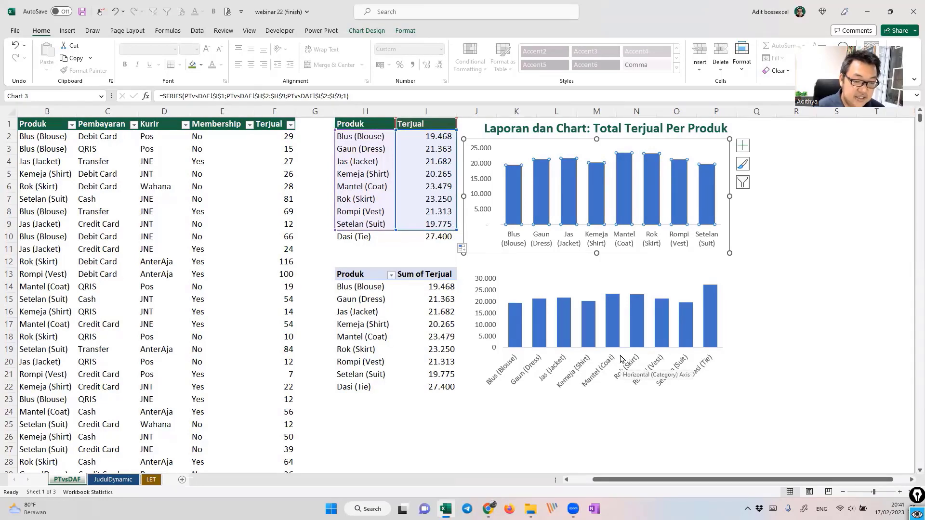
pyautogui.hotkey('ctrl', 'shift', '3')
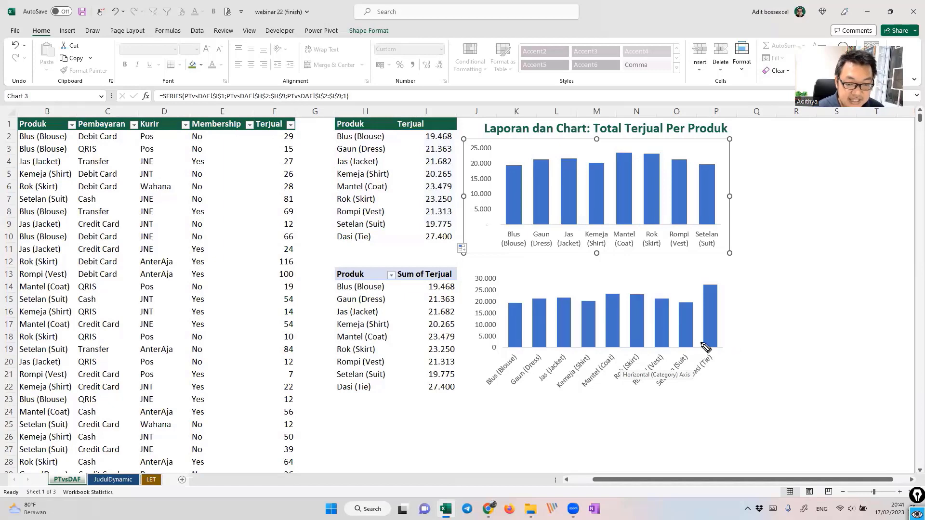
pyautogui.moveTo(706, 343); pyautogui.dragTo(733, 369)
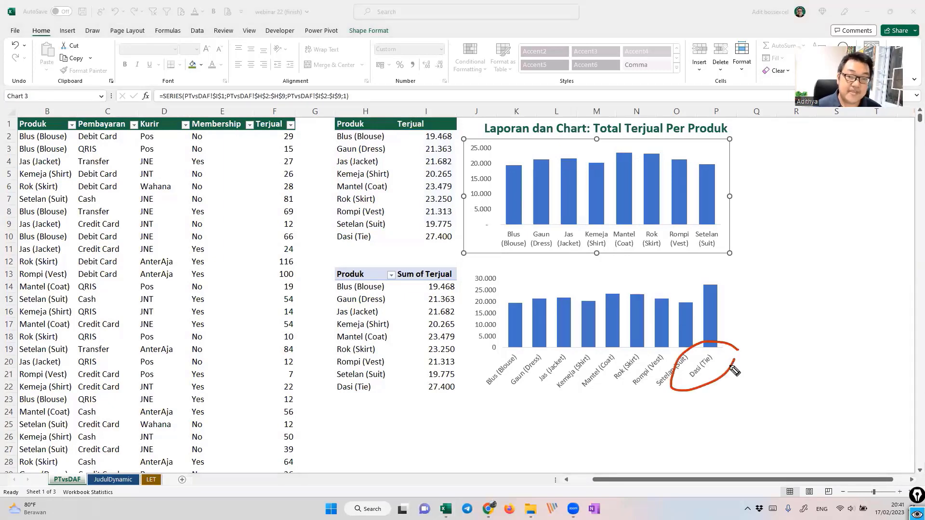
pyautogui.hotkey('ctrl', 'shift', '7')
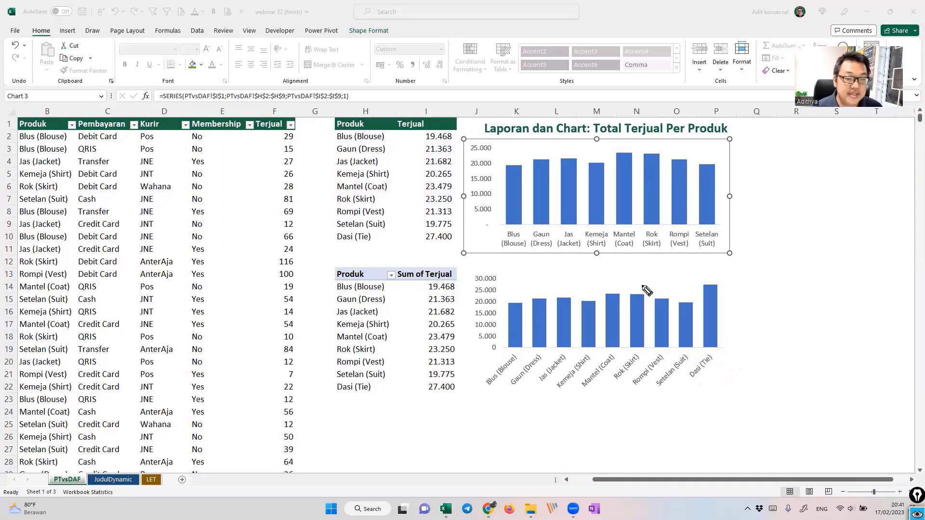
pyautogui.hotkey('ctrl', 'shift', '2')
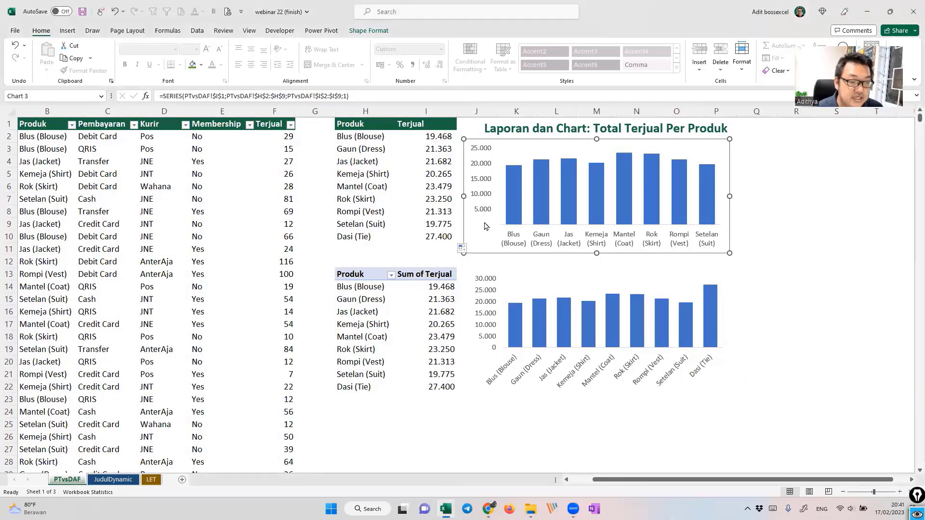
# - Extend the regular chart's category range to H2:H10 and its value range to I2:I10 to include Dasi (Tie), then deselect the chart
pyautogui.click(514, 215)
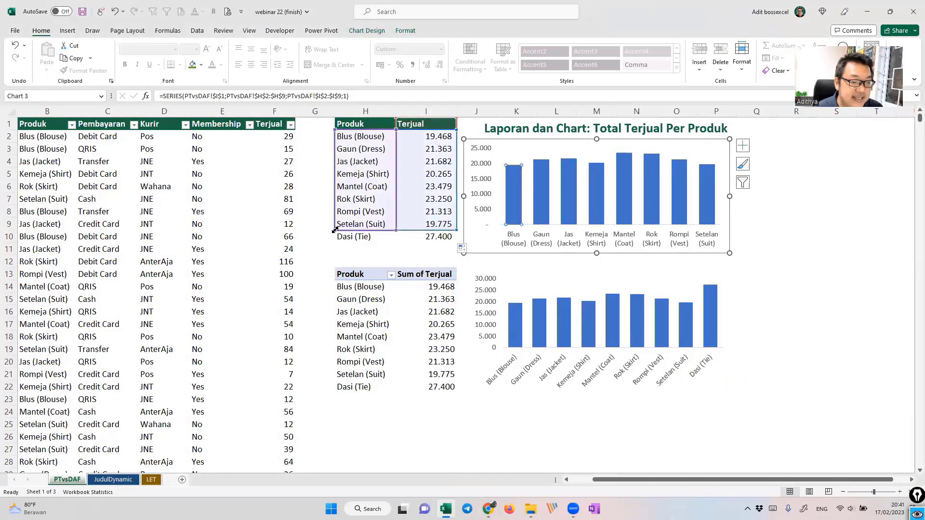
pyautogui.moveTo(334, 230); pyautogui.dragTo(336, 243)
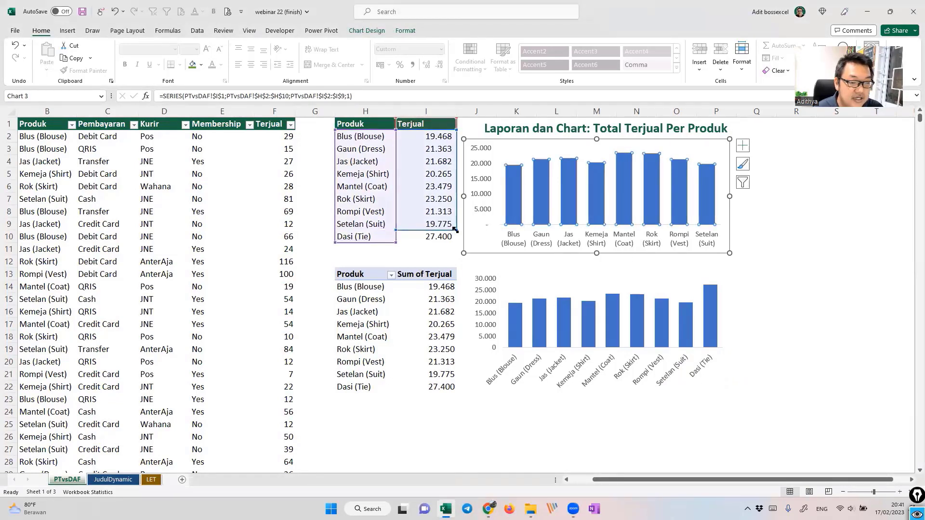
pyautogui.moveTo(456, 230); pyautogui.dragTo(456, 241)
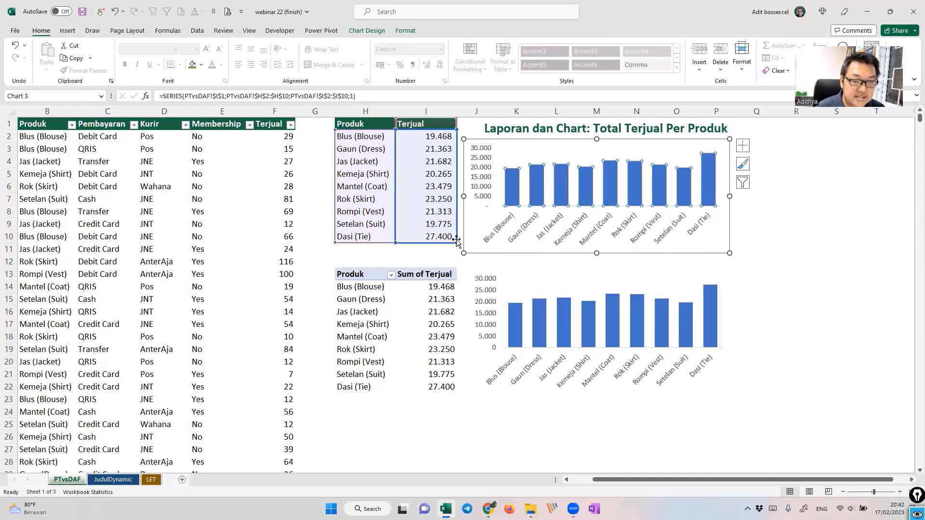
pyautogui.moveTo(709, 198)
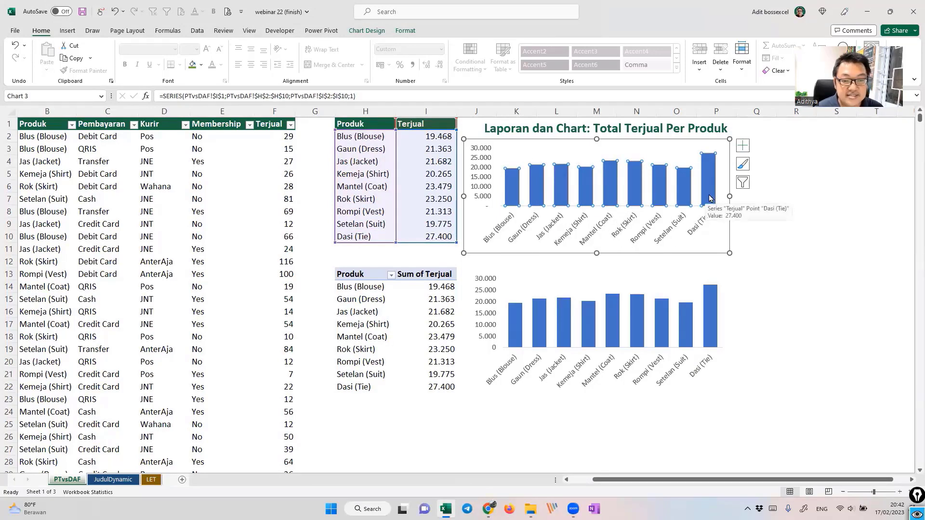
pyautogui.click(784, 257)
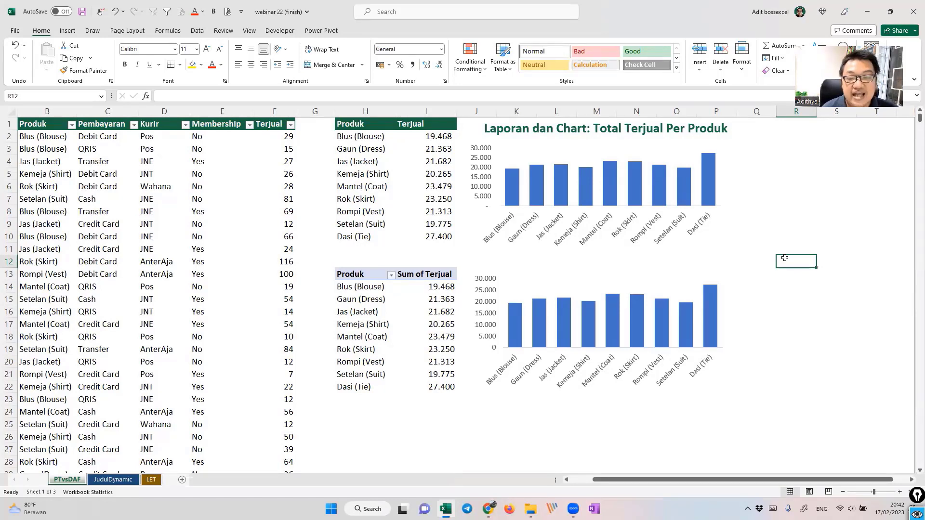
# - Select the SUMIFS report range H2:I10, then PivotTable cell I16, and close the PivotTable field list
pyautogui.moveTo(372, 140); pyautogui.dragTo(445, 243)
pyautogui.click(435, 311)
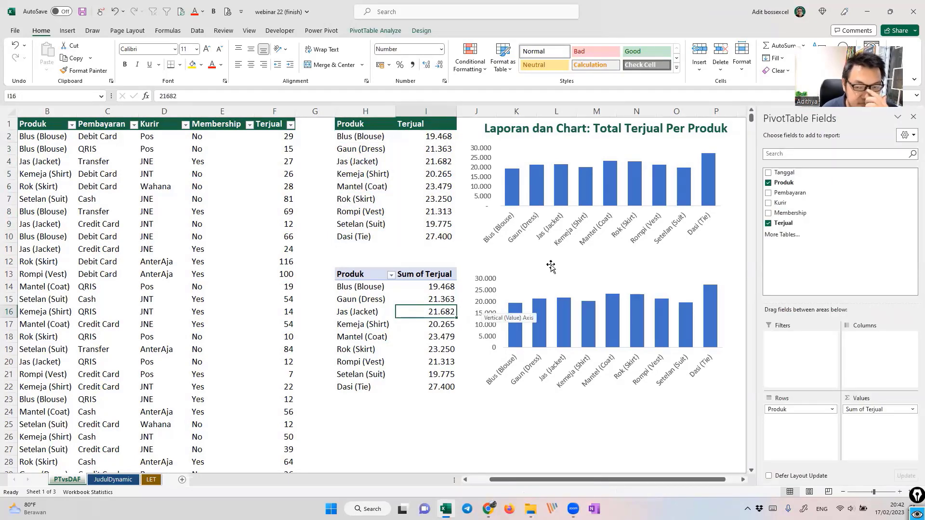
pyautogui.click(913, 117)
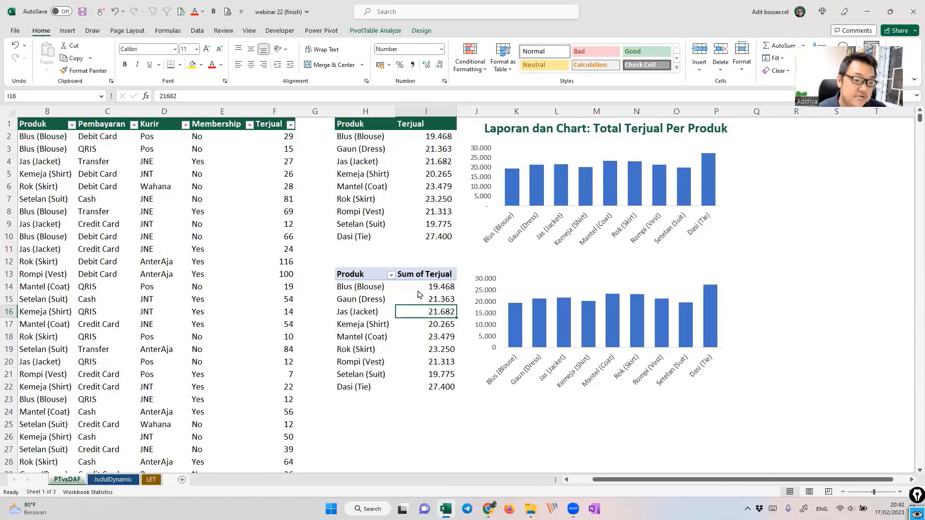
# - Outline the SUMIFS report in red ink, draw an arrow below the regular chart and write "dynamic" beside it
pyautogui.moveTo(459, 131)
pyautogui.mouseDown()
pyautogui.moveTo(459, 212)
pyautogui.moveTo(432, 248)
pyautogui.moveTo(329, 237)
pyautogui.moveTo(329, 138)
pyautogui.mouseUp()
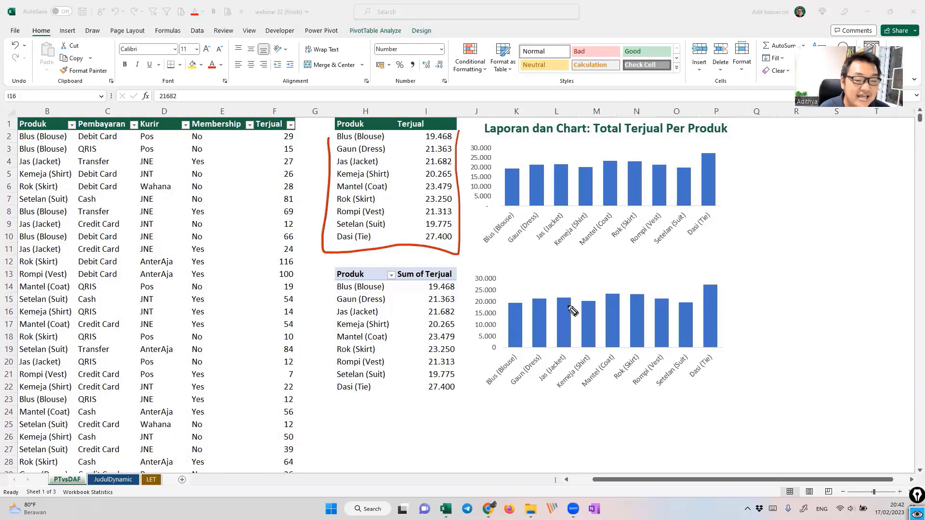
pyautogui.moveTo(469, 225)
pyautogui.mouseDown()
pyautogui.moveTo(656, 232)
pyautogui.moveTo(678, 242)
pyautogui.moveTo(650, 260)
pyautogui.mouseUp()
pyautogui.moveTo(737, 222)
pyautogui.mouseDown()
pyautogui.moveTo(744, 210)
pyautogui.moveTo(752, 249)
pyautogui.moveTo(772, 227)
pyautogui.moveTo(836, 227)
pyautogui.mouseUp()
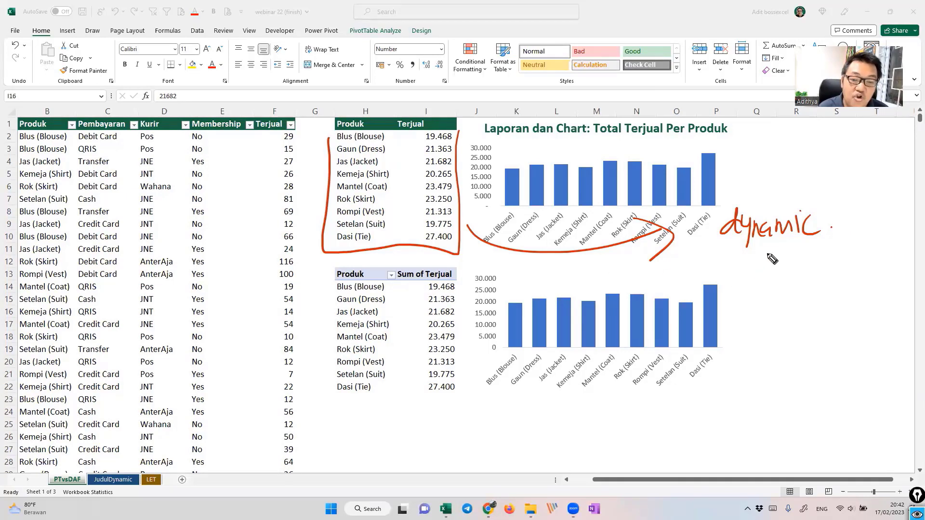
# - Write "excel 365" in red ink above the word "dynamic" and underline the 365
pyautogui.moveTo(755, 157)
pyautogui.mouseDown()
pyautogui.moveTo(769, 166)
pyautogui.moveTo(756, 174)
pyautogui.mouseUp()
pyautogui.moveTo(777, 155); pyautogui.dragTo(772, 167)
pyautogui.moveTo(787, 155); pyautogui.dragTo(783, 172)
pyautogui.moveTo(787, 155)
pyautogui.mouseDown()
pyautogui.moveTo(804, 153)
pyautogui.moveTo(776, 143)
pyautogui.mouseUp()
pyautogui.moveTo(778, 130)
pyautogui.mouseDown()
pyautogui.moveTo(832, 145)
pyautogui.moveTo(766, 187)
pyautogui.moveTo(805, 180)
pyautogui.mouseUp()
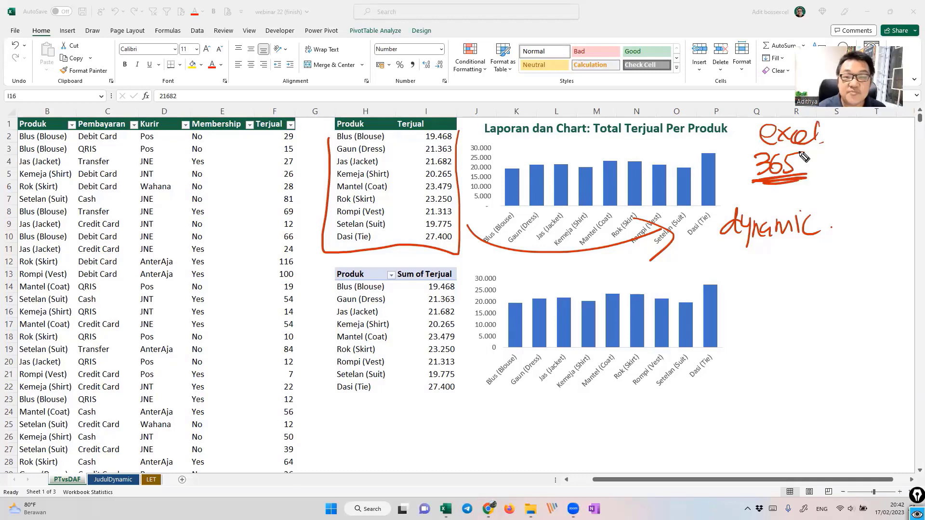
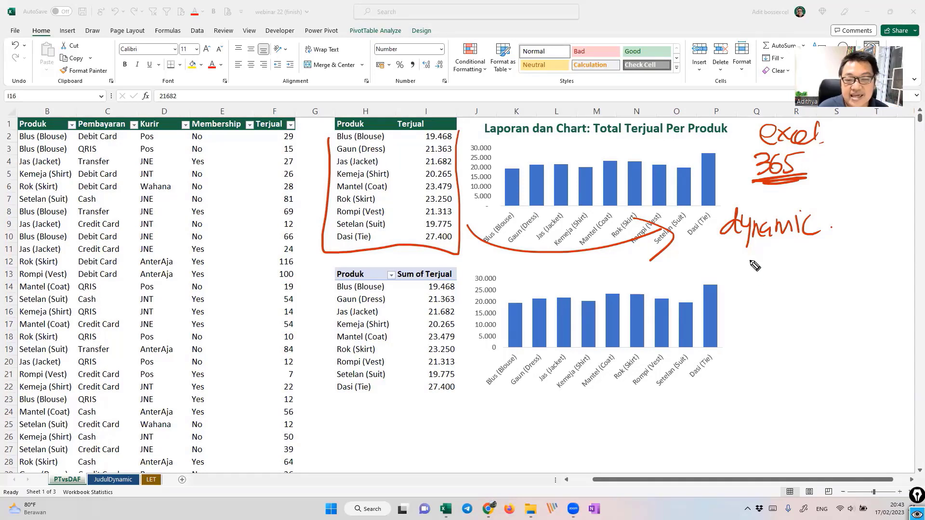
# - Write "array formula" in red ink below "dynamic", underline "formula", and draw a box with an arrow pointing to "array"
pyautogui.moveTo(746, 256)
pyautogui.mouseDown()
pyautogui.moveTo(729, 270)
pyautogui.moveTo(748, 255)
pyautogui.moveTo(789, 270)
pyautogui.moveTo(751, 292)
pyautogui.moveTo(785, 308)
pyautogui.moveTo(804, 291)
pyautogui.moveTo(816, 303)
pyautogui.mouseUp()
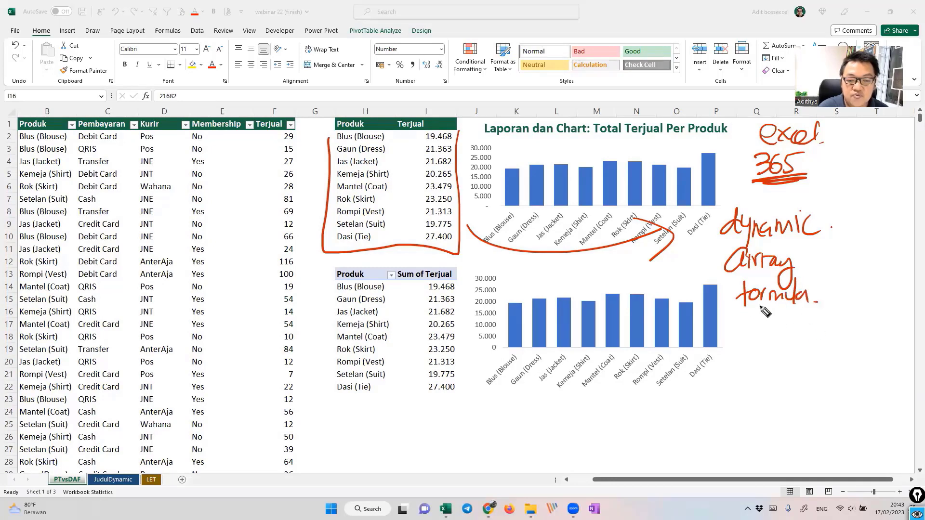
pyautogui.moveTo(761, 309)
pyautogui.mouseDown()
pyautogui.moveTo(820, 309)
pyautogui.moveTo(797, 313)
pyautogui.mouseUp()
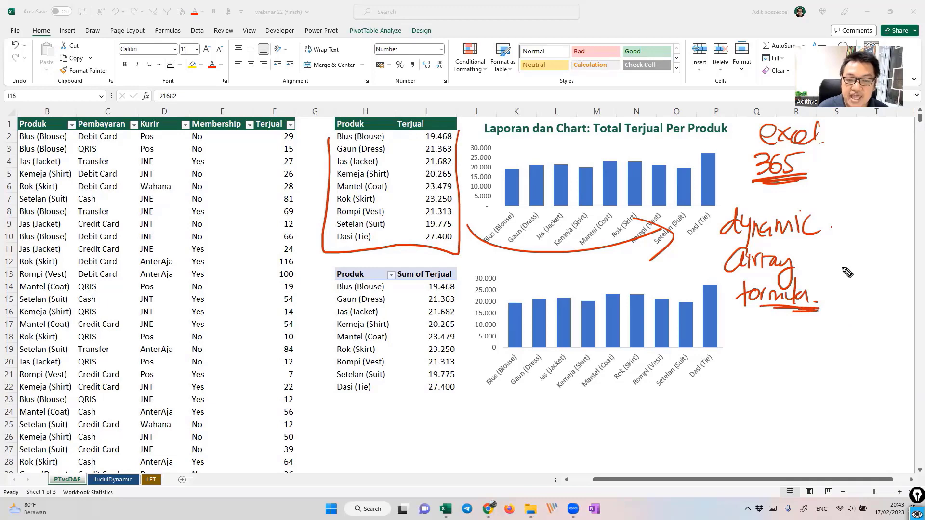
pyautogui.moveTo(838, 263)
pyautogui.mouseDown()
pyautogui.moveTo(862, 291)
pyautogui.moveTo(870, 261)
pyautogui.moveTo(804, 259)
pyautogui.mouseUp()
pyautogui.moveTo(814, 257)
pyautogui.mouseDown()
pyautogui.moveTo(804, 261)
pyautogui.moveTo(817, 271)
pyautogui.mouseUp()
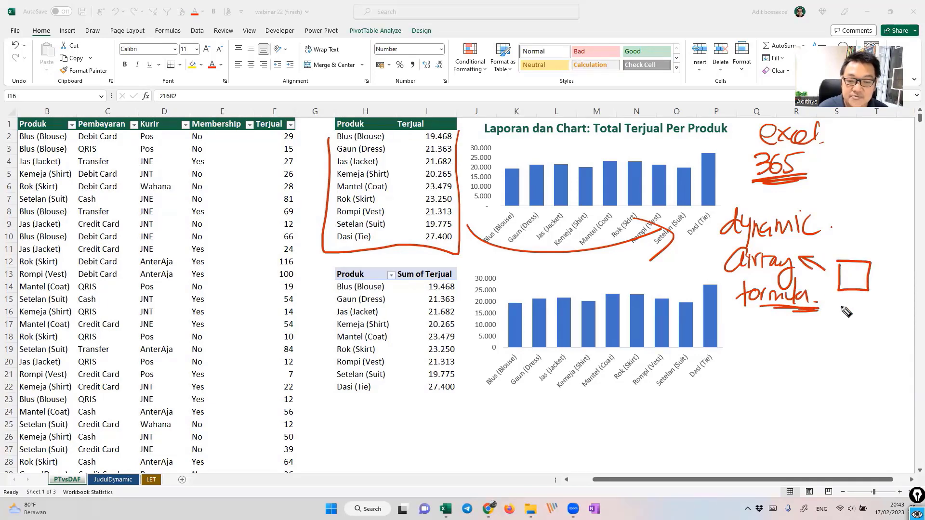
# - Draw short strokes below and beside the red box with a curved arrow to "dynamic", then clear all the ink
pyautogui.moveTo(836, 304)
pyautogui.mouseDown()
pyautogui.moveTo(860, 303)
pyautogui.moveTo(849, 333)
pyautogui.mouseUp()
pyautogui.moveTo(834, 346)
pyautogui.mouseDown()
pyautogui.moveTo(850, 345)
pyautogui.moveTo(849, 357)
pyautogui.mouseUp()
pyautogui.moveTo(836, 369); pyautogui.dragTo(849, 362)
pyautogui.moveTo(880, 276)
pyautogui.mouseDown()
pyautogui.moveTo(879, 290)
pyautogui.moveTo(895, 289)
pyautogui.mouseUp()
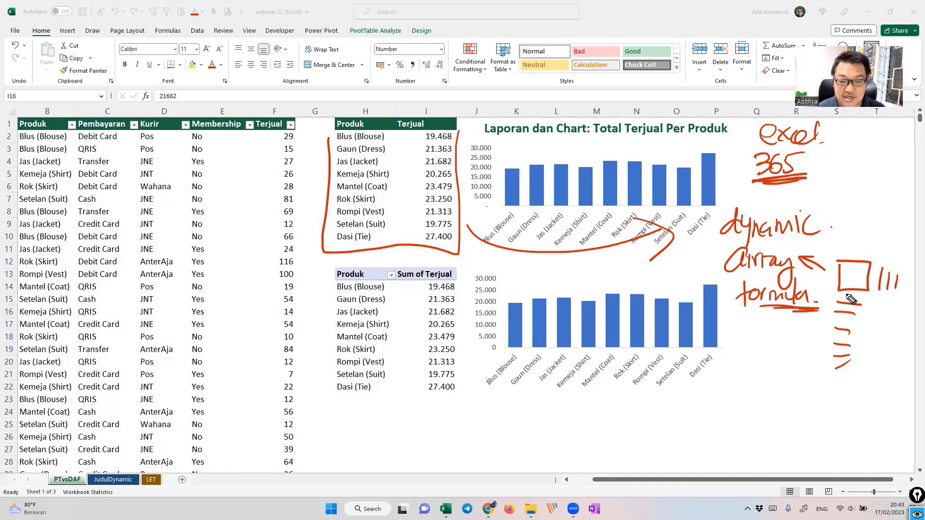
pyautogui.moveTo(847, 256)
pyautogui.mouseDown()
pyautogui.moveTo(858, 239)
pyautogui.moveTo(834, 215)
pyautogui.moveTo(827, 227)
pyautogui.mouseUp()
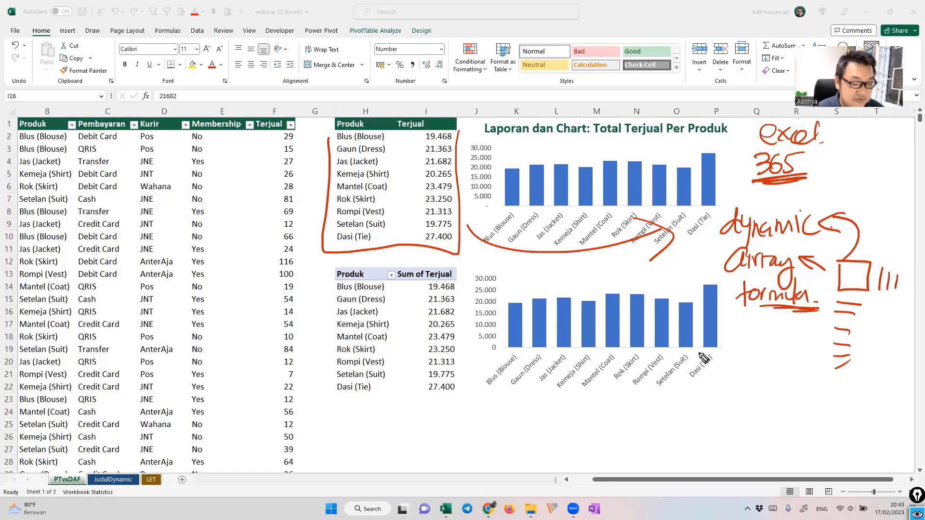
pyautogui.hotkey('ctrl', 'shift', '6')
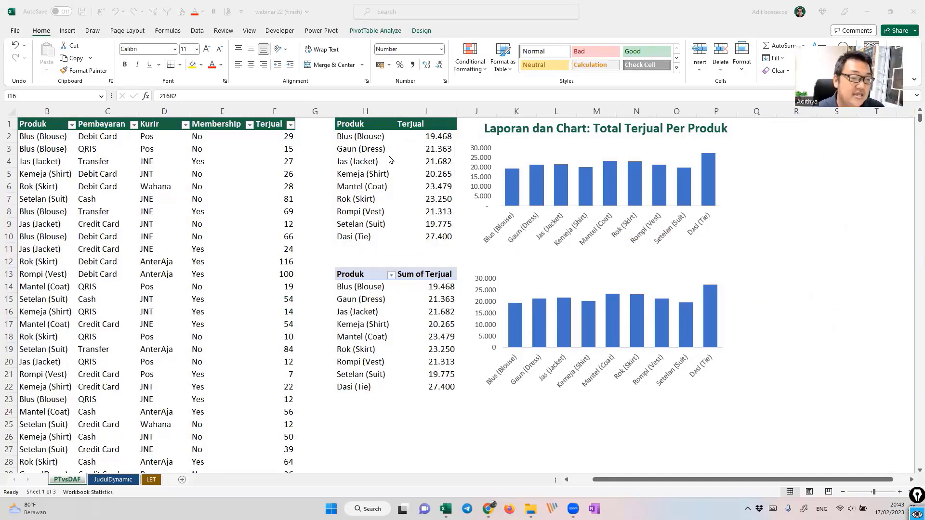
# - Clear the report range H2:I10 and enter =UNIQUE(TblPenjualan8[Produk]) in H2 to list the distinct products
pyautogui.moveTo(353, 135); pyautogui.dragTo(438, 237)
pyautogui.press('Delete')
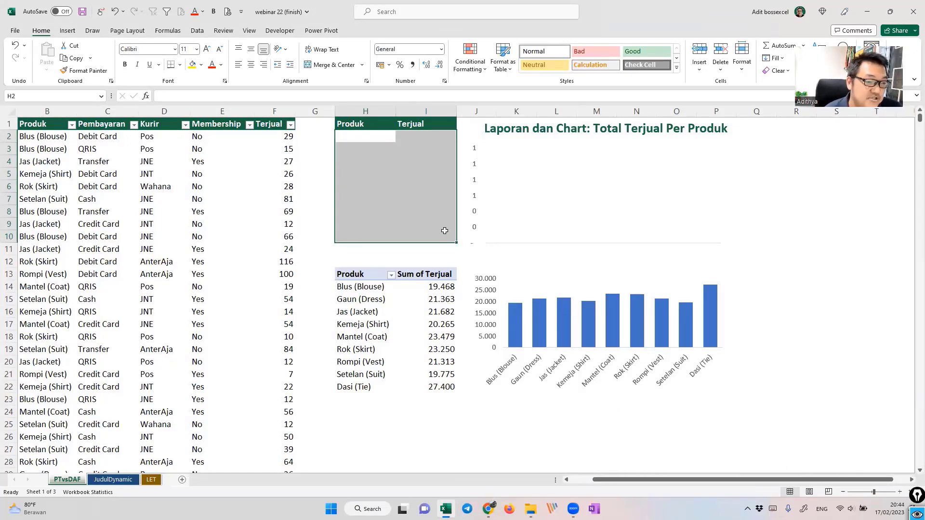
pyautogui.click(371, 138)
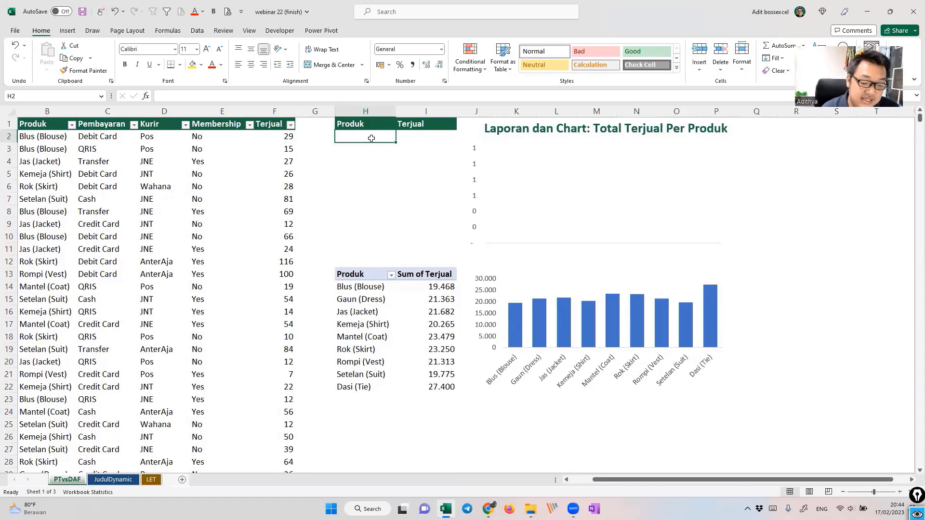
pyautogui.write('=')
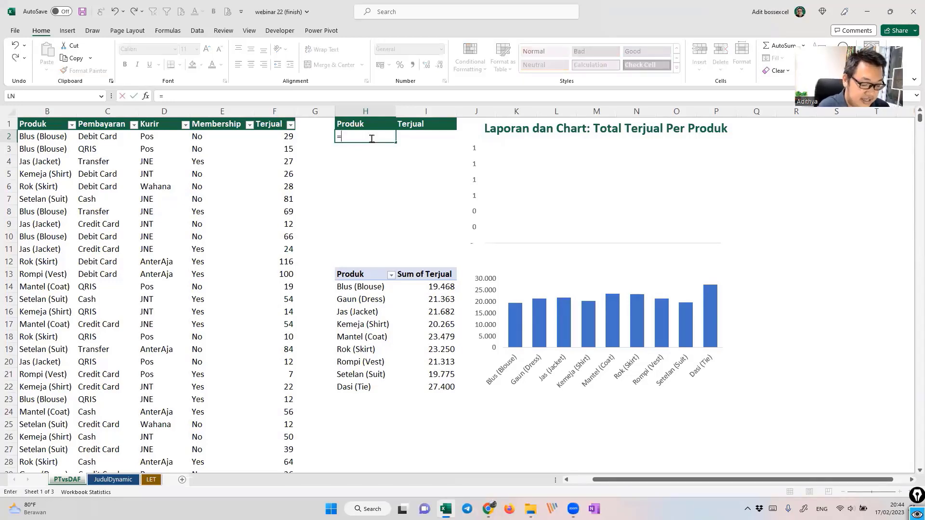
pyautogui.write('uni')
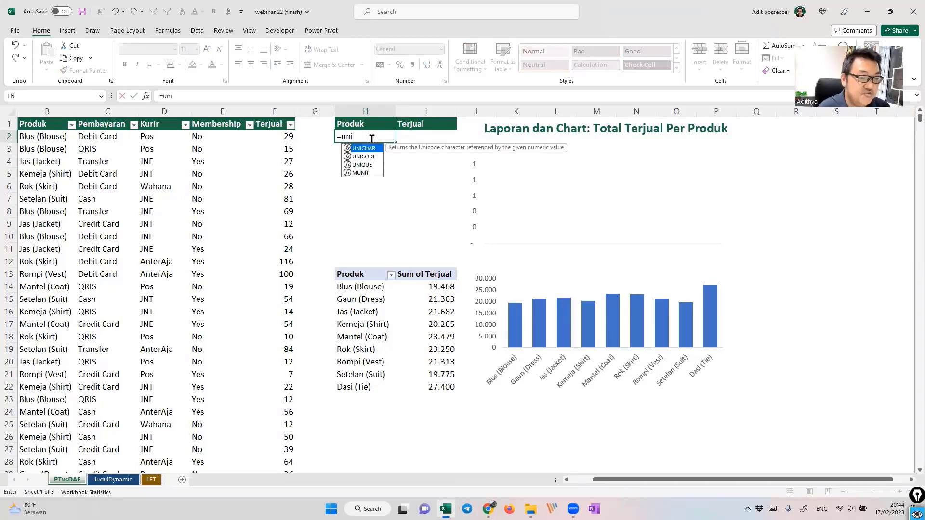
pyautogui.press('Tab')
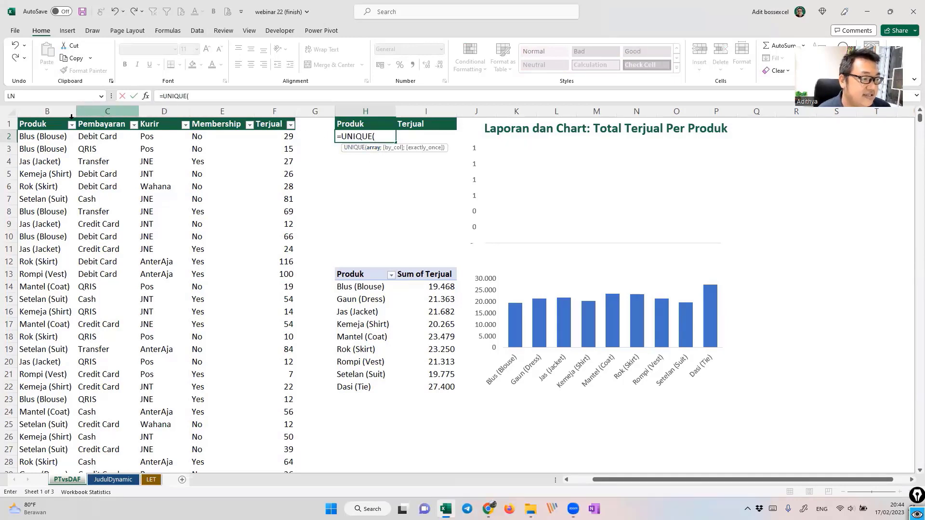
pyautogui.click(44, 117)
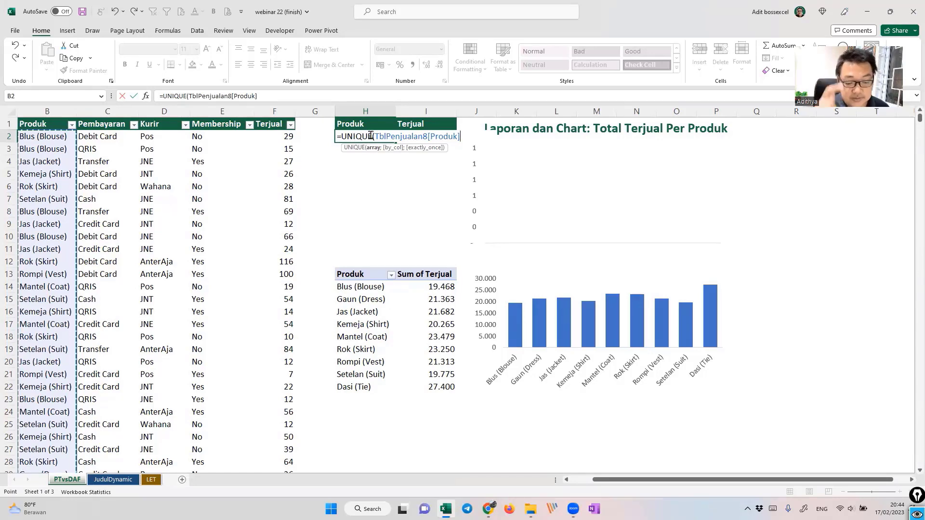
pyautogui.press('Return')
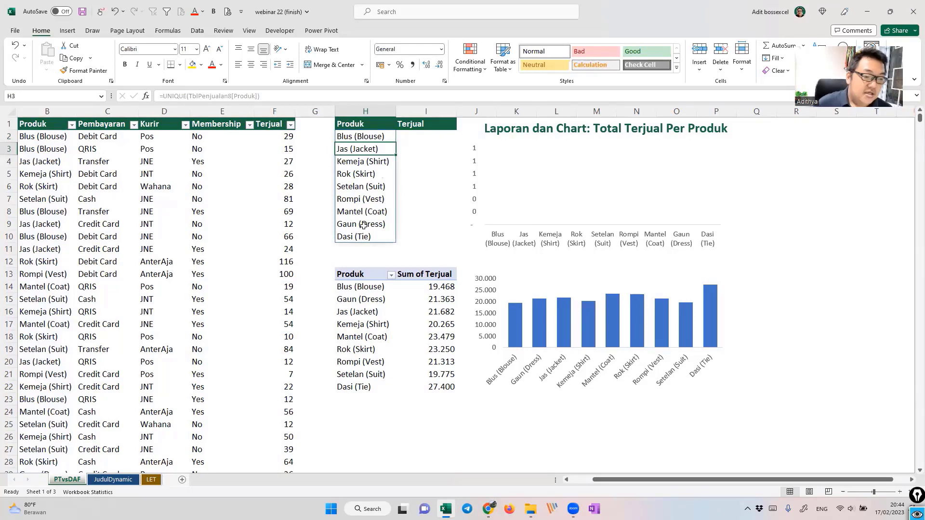
# - Wrap the H2 formula in SORT so it reads =SORT(UNIQUE(TblPenjualan8[Produk]))
pyautogui.click(373, 136)
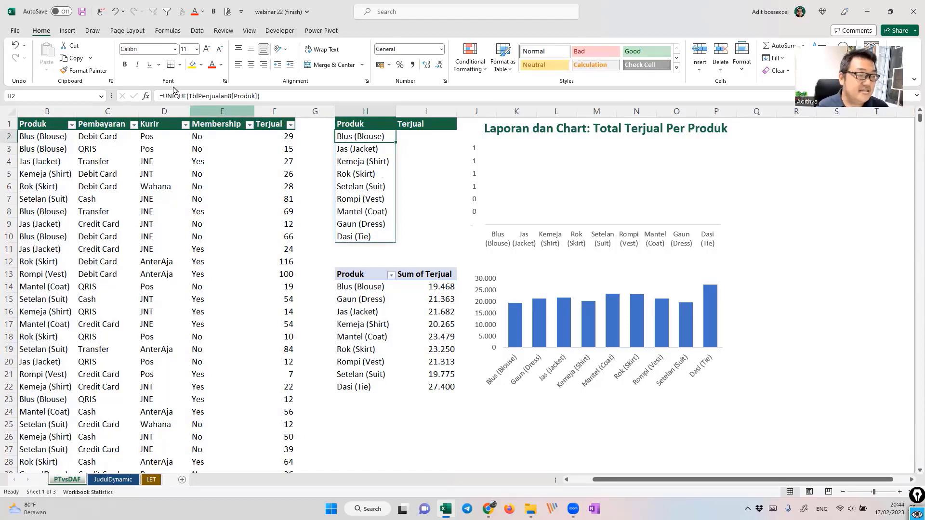
pyautogui.click(166, 95)
pyautogui.write('sor')
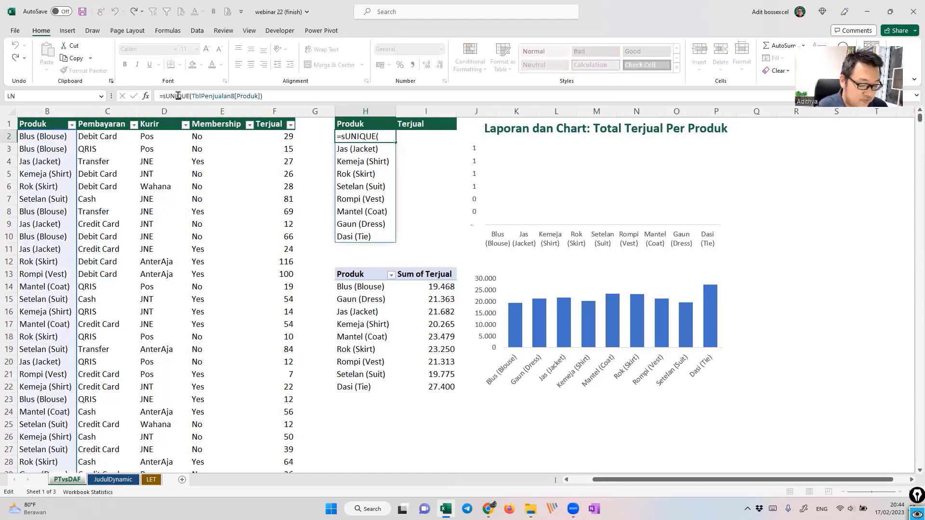
pyautogui.press('Tab')
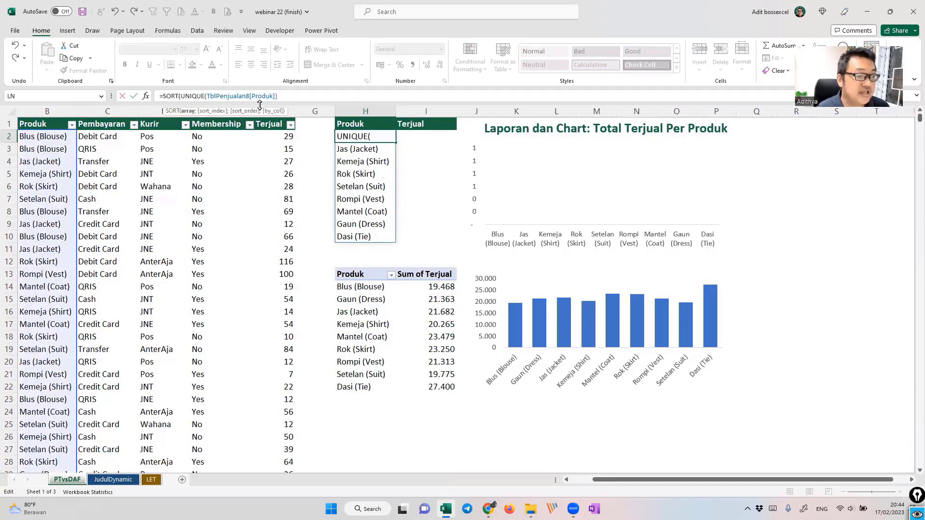
pyautogui.click(279, 96)
pyautogui.write('))')
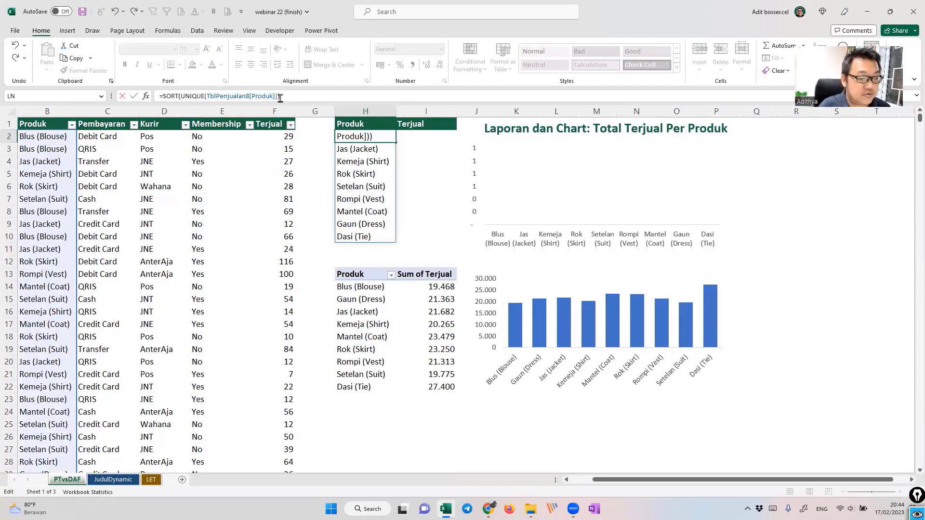
pyautogui.press('Return')
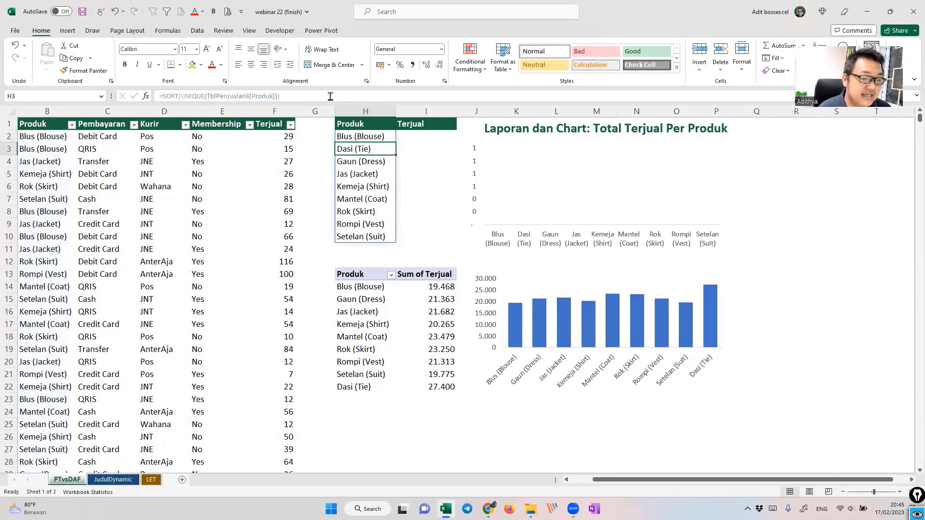
# - Compare the product order in the sorted list H2:H10 with the PivotTable's product order, especially the position of Dasi (Tie)
pyautogui.click(355, 138)
pyautogui.click(354, 149)
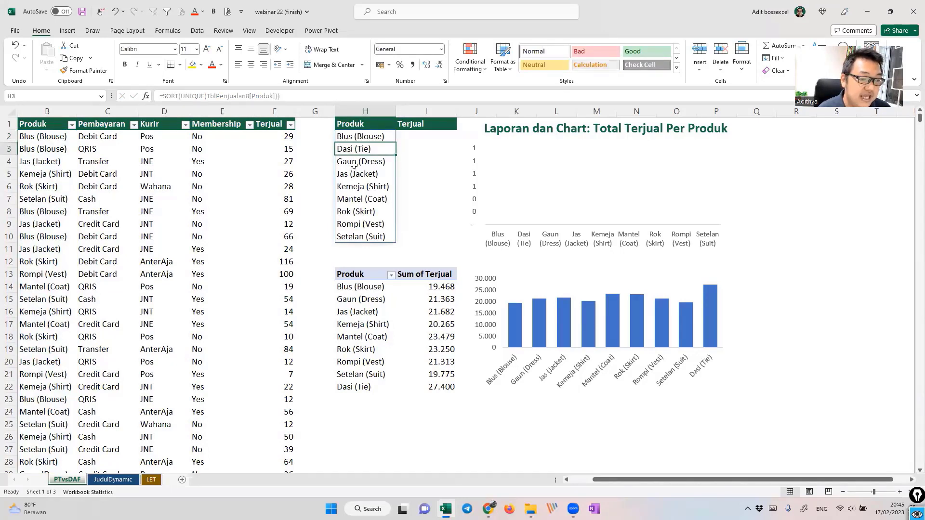
pyautogui.click(355, 163)
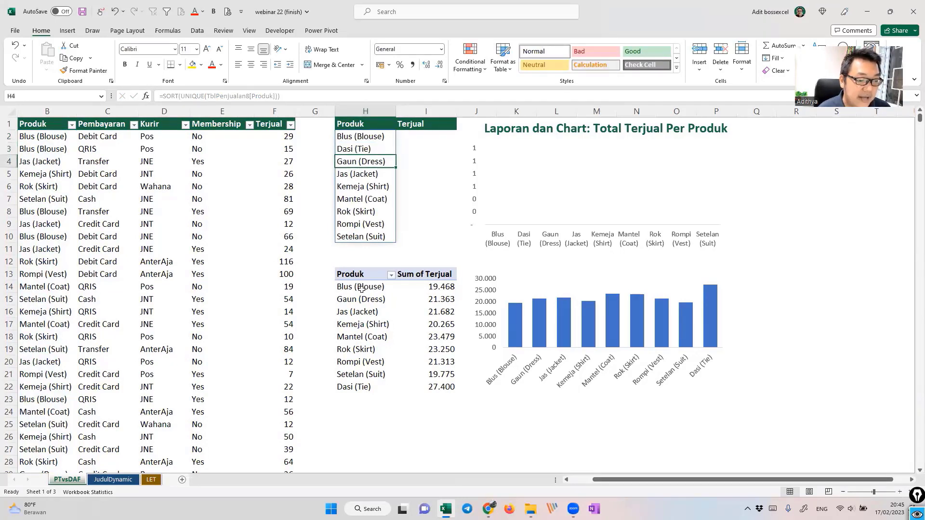
pyautogui.moveTo(361, 287); pyautogui.dragTo(374, 375)
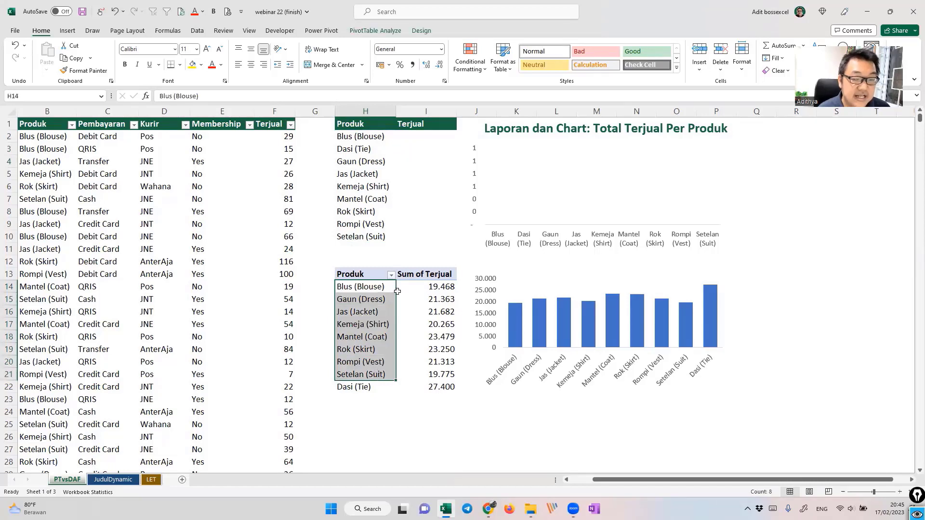
pyautogui.click(361, 387)
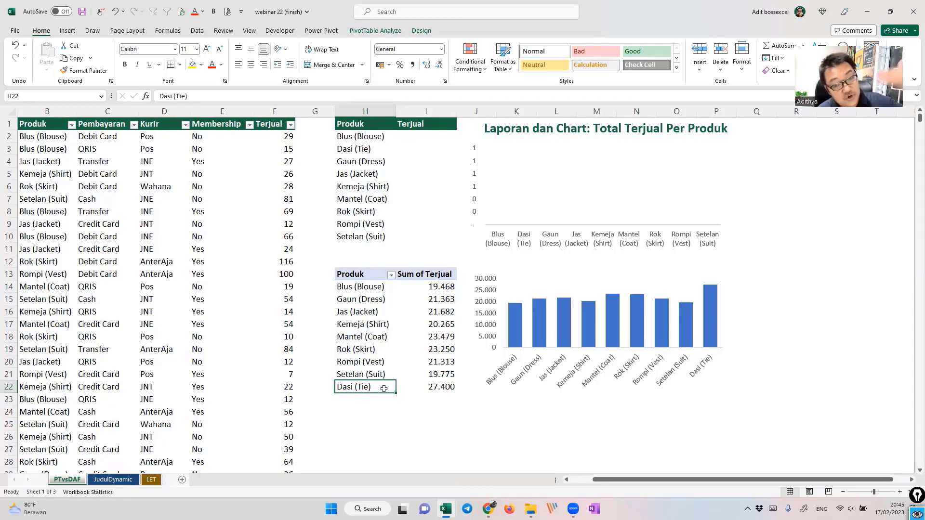
pyautogui.moveTo(341, 137); pyautogui.dragTo(349, 227)
pyautogui.click(357, 150)
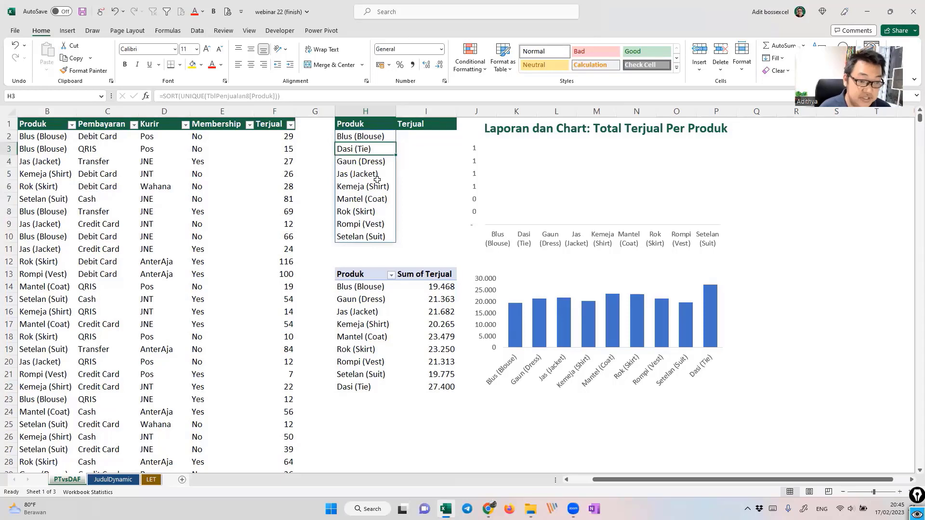
# - Enter =SUMIFS(TblPenjualan8[Terjual];TblPenjualan8[Produk];H2#) in I2 to total the sales for the whole spilled product list
pyautogui.click(437, 139)
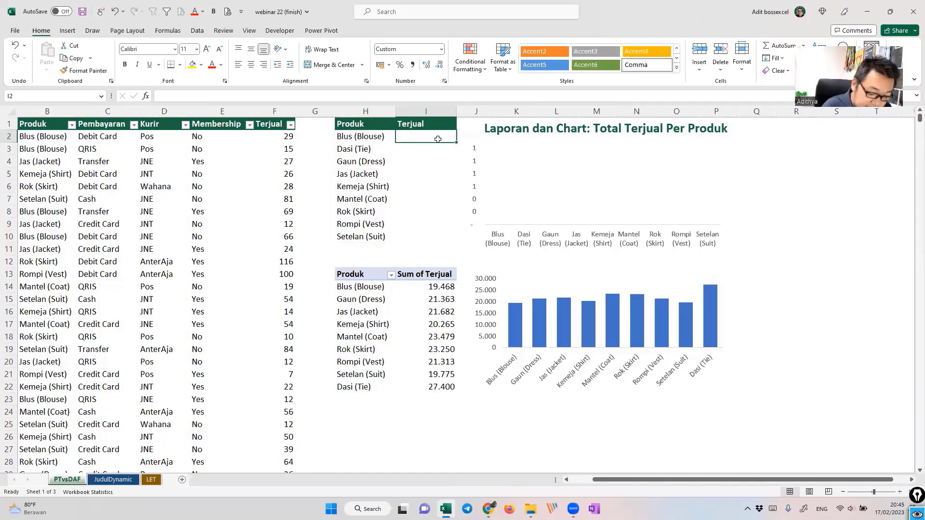
pyautogui.write('=SUMIFS(')
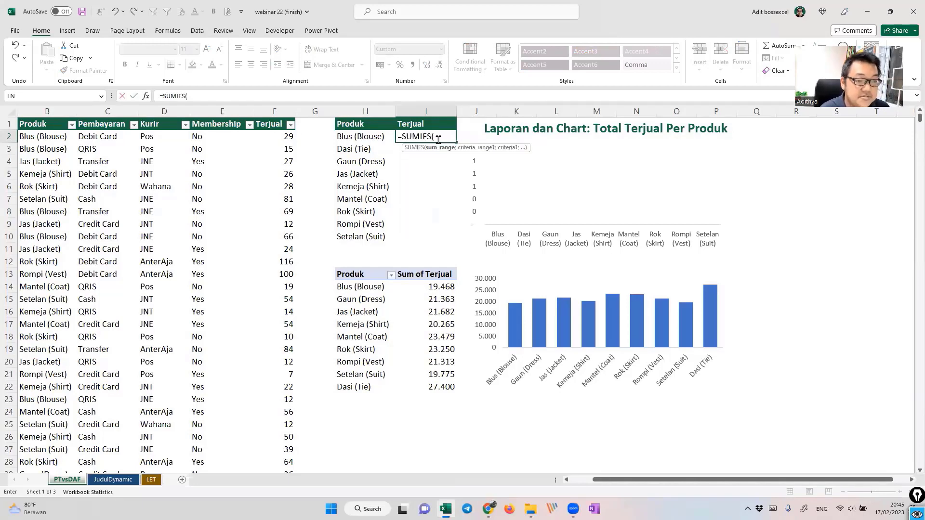
pyautogui.click(274, 121)
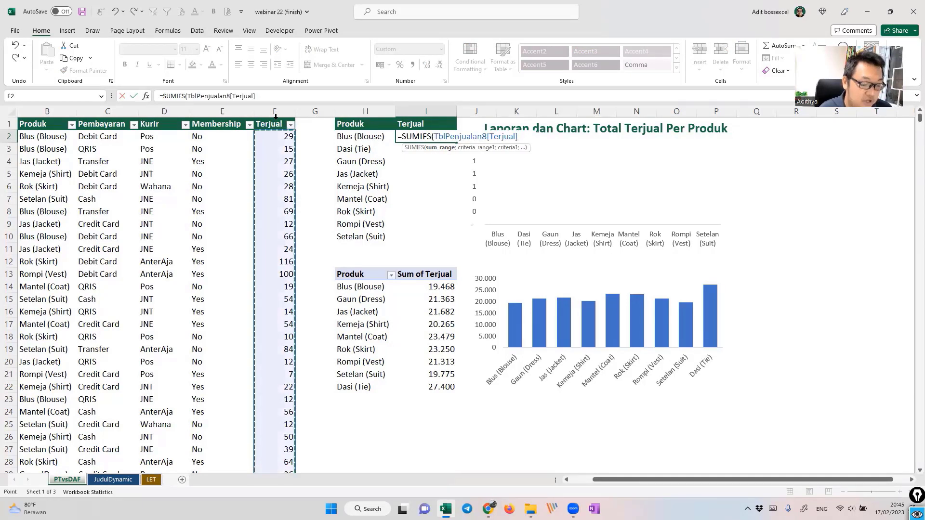
pyautogui.write(';')
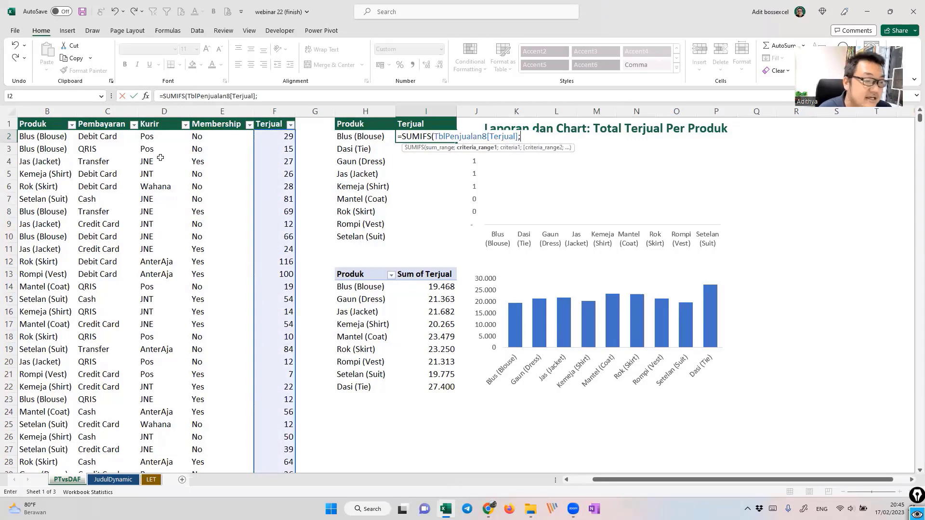
pyautogui.click(43, 118)
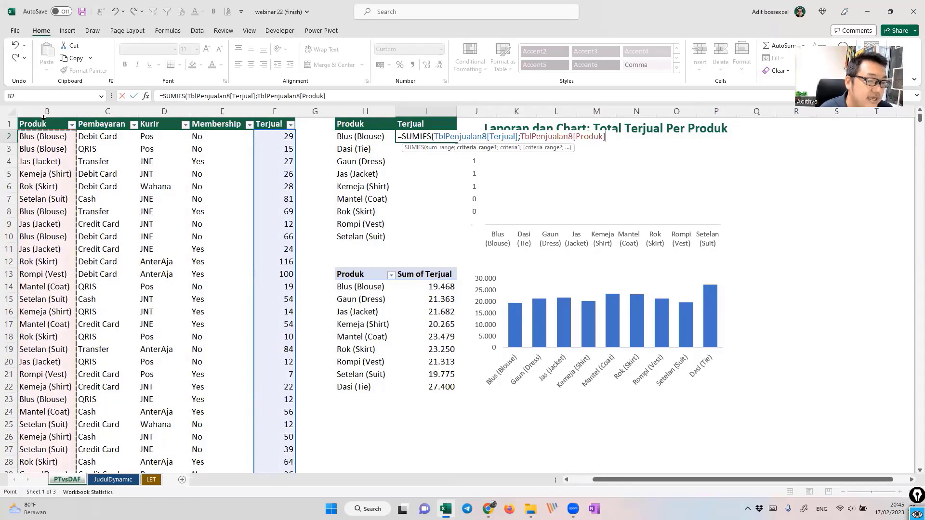
pyautogui.write(';')
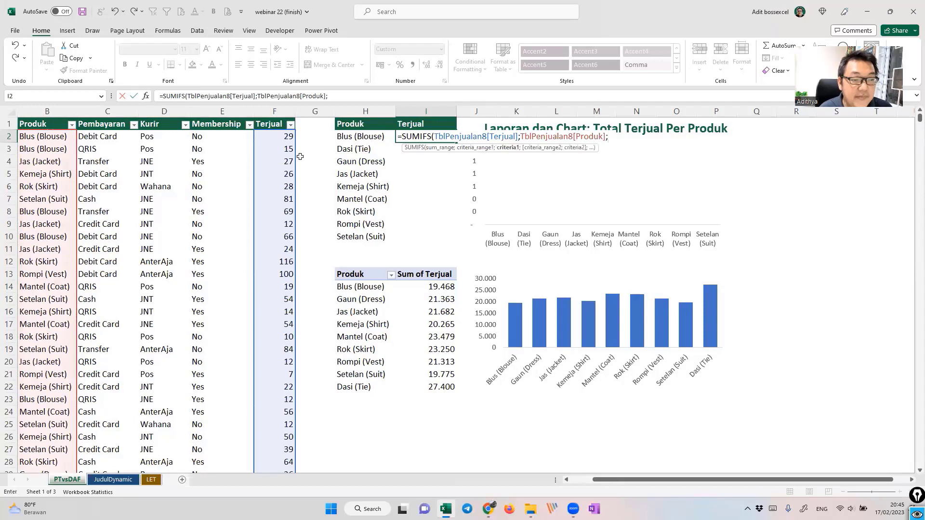
pyautogui.click(373, 138)
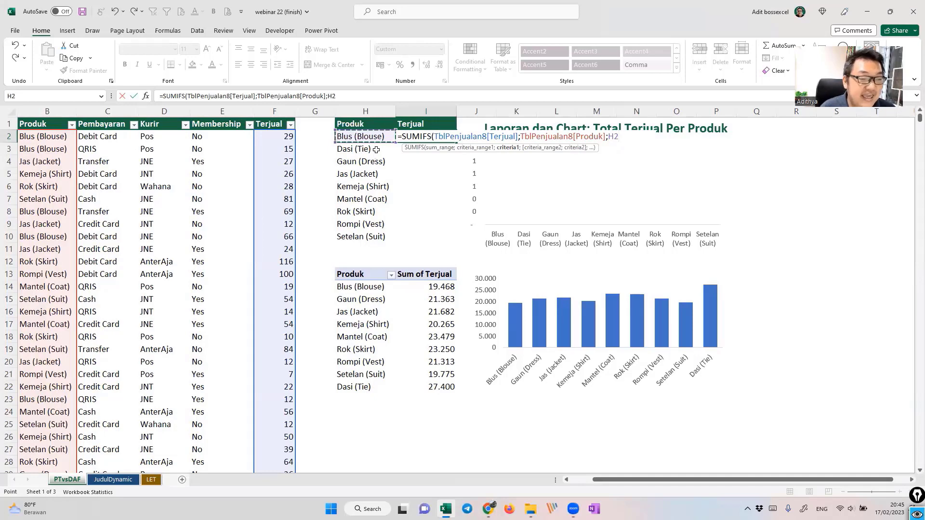
pyautogui.moveTo(375, 141); pyautogui.dragTo(376, 209)
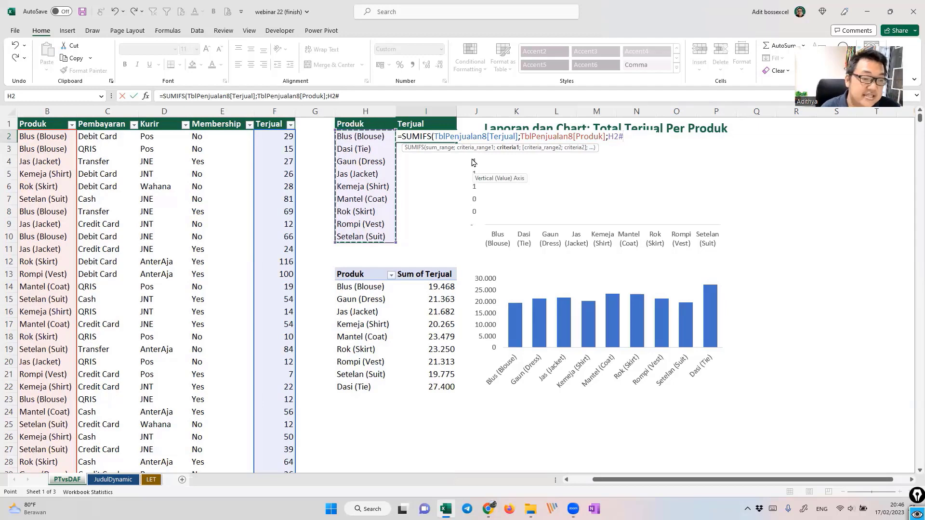
pyautogui.press('Return')
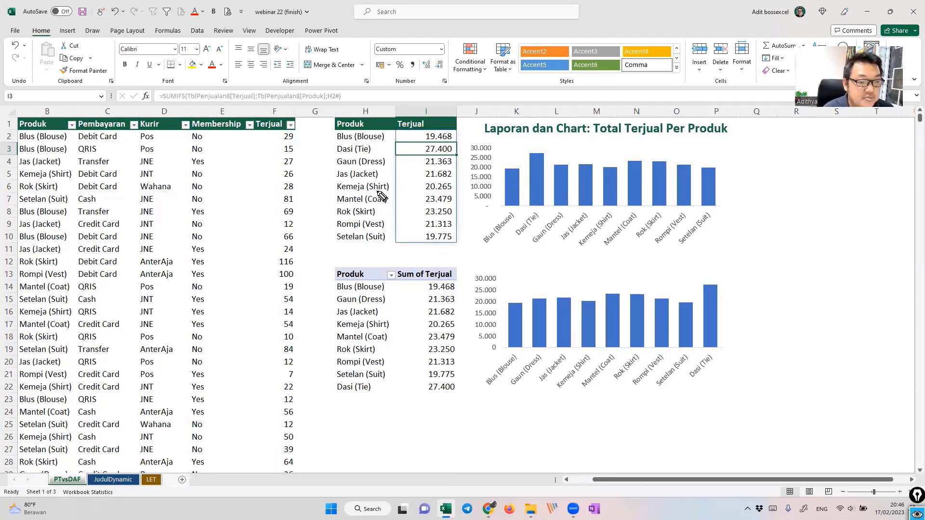
# - Circle the I2 total in red ink, draw a downward arrow along the Terjual column and write "formula array" beside the chart
pyautogui.moveTo(463, 134)
pyautogui.mouseDown()
pyautogui.moveTo(420, 130)
pyautogui.moveTo(458, 153)
pyautogui.moveTo(461, 129)
pyautogui.mouseUp()
pyautogui.moveTo(769, 139)
pyautogui.mouseDown()
pyautogui.moveTo(762, 166)
pyautogui.moveTo(814, 145)
pyautogui.moveTo(818, 153)
pyautogui.mouseUp()
pyautogui.click(824, 154)
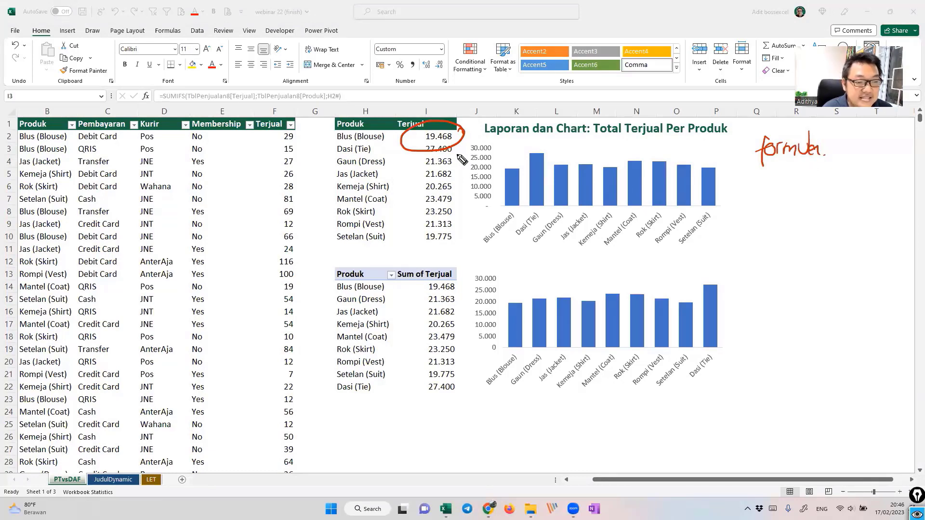
pyautogui.moveTo(460, 153)
pyautogui.mouseDown()
pyautogui.moveTo(458, 244)
pyautogui.moveTo(472, 227)
pyautogui.mouseUp()
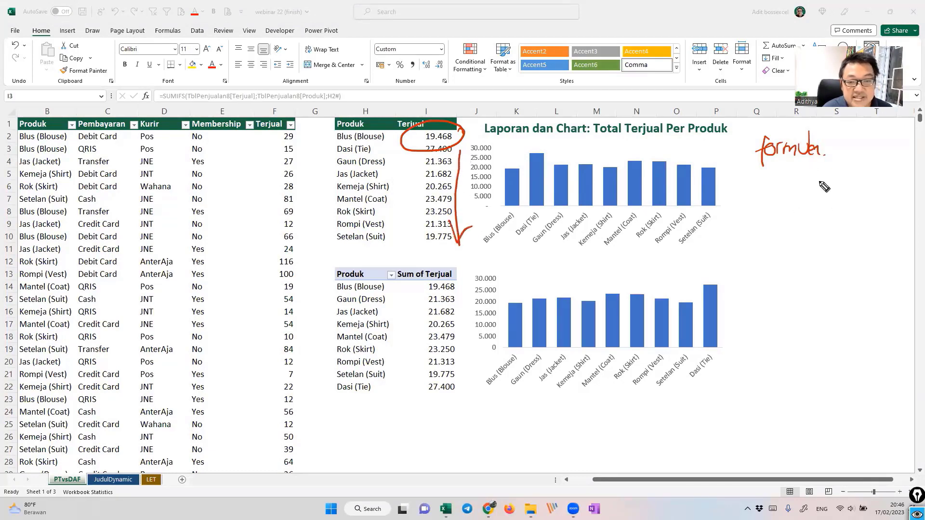
pyautogui.moveTo(773, 179)
pyautogui.mouseDown()
pyautogui.moveTo(776, 189)
pyautogui.moveTo(812, 183)
pyautogui.moveTo(814, 205)
pyautogui.mouseUp()
pyautogui.click(831, 192)
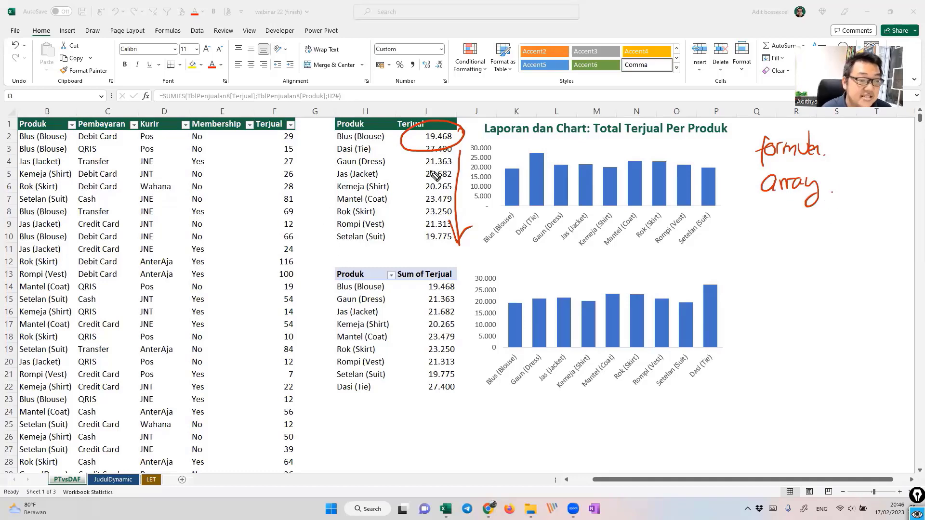
# - Test the formula report by setting the Terjual value in F2 to 5000, and undo the change
pyautogui.hotkey('ctrl', 'shift', '2')
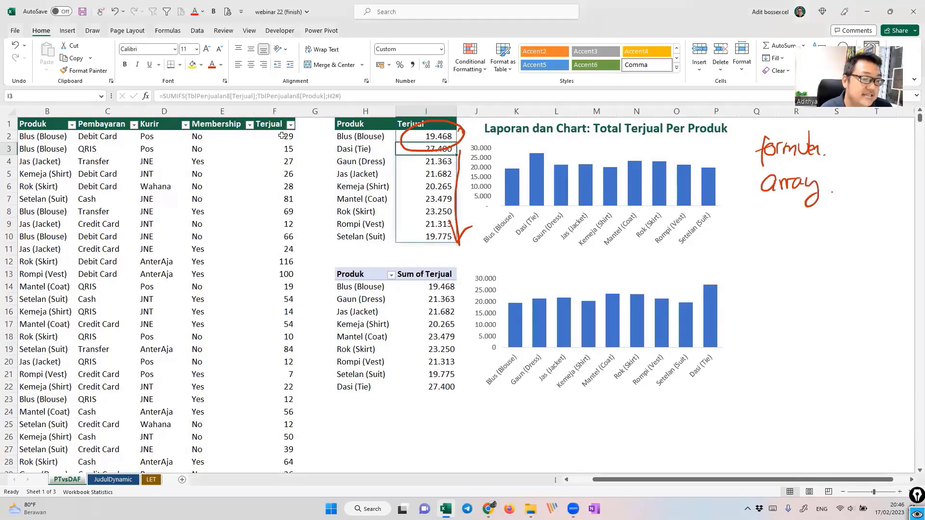
pyautogui.click(282, 136)
pyautogui.write('5000')
pyautogui.press('Return')
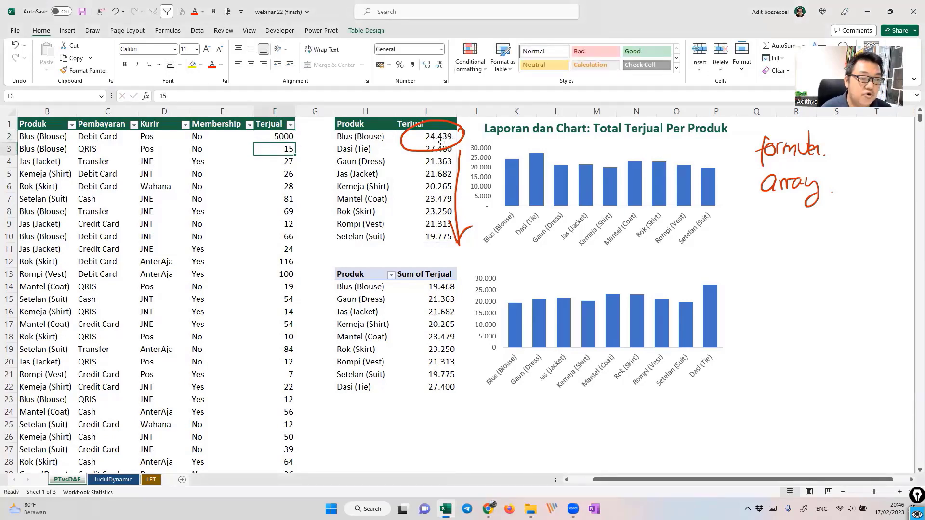
pyautogui.hotkey('ctrl', 'z')
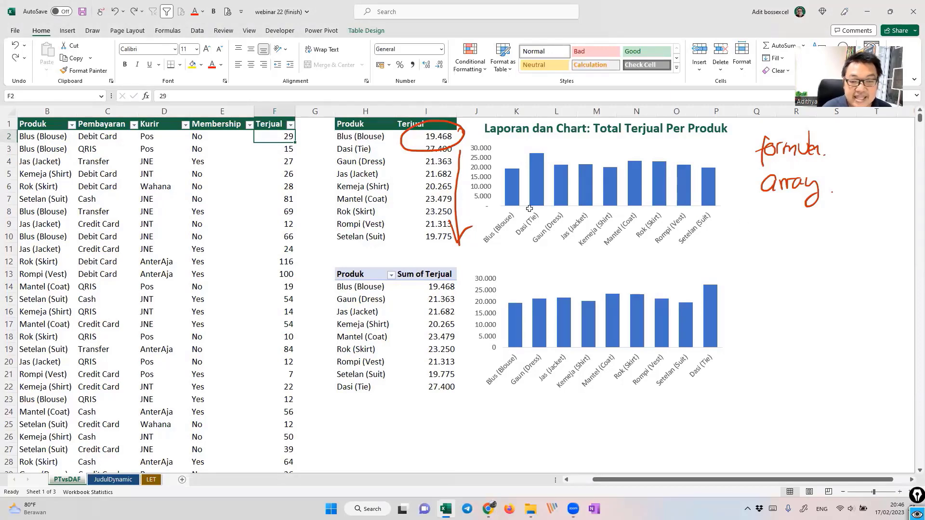
# - Write "dynamic" in red ink below "formula array" with a bracket beside the words, and clear all the ink
pyautogui.moveTo(768, 221)
pyautogui.mouseDown()
pyautogui.moveTo(775, 212)
pyautogui.moveTo(863, 231)
pyautogui.moveTo(875, 189)
pyautogui.moveTo(865, 183)
pyautogui.mouseUp()
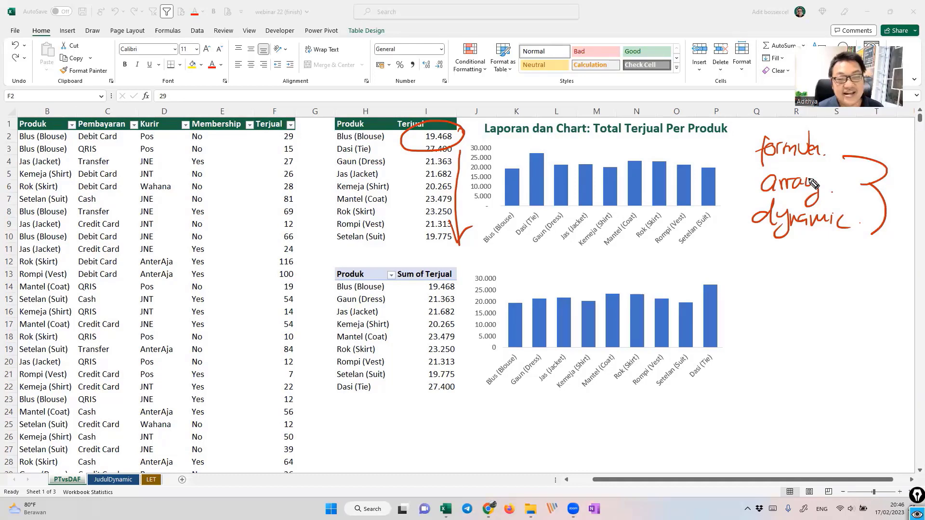
pyautogui.press('Escape')
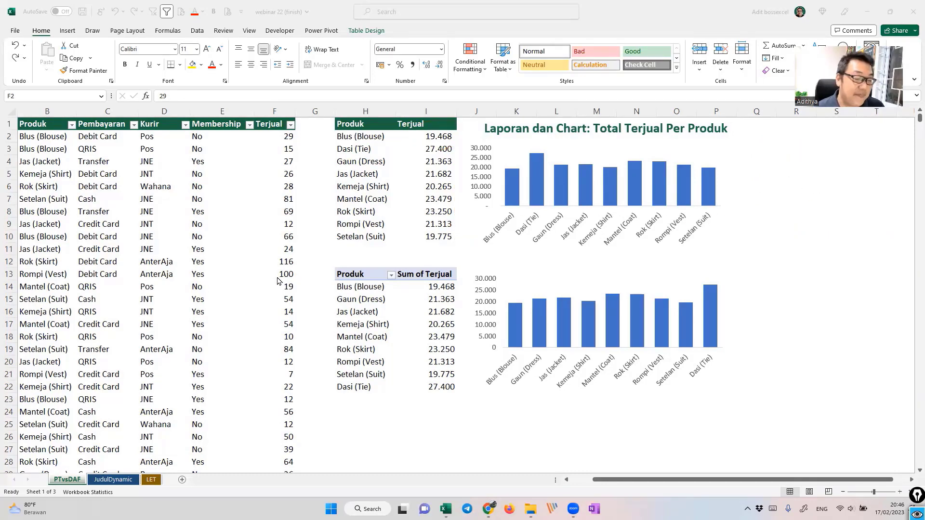
pyautogui.click(50, 278)
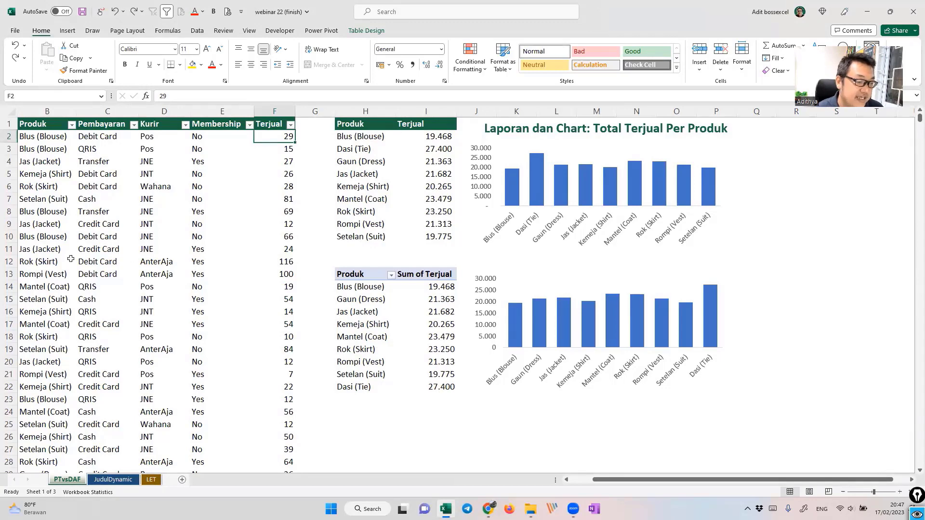
# - Copy the last three Dasi (Tie) rows, B5042:F5044, and paste them below the table starting at B5048
pyautogui.click(56, 248)
pyautogui.hotkey('ctrl', 'Down')
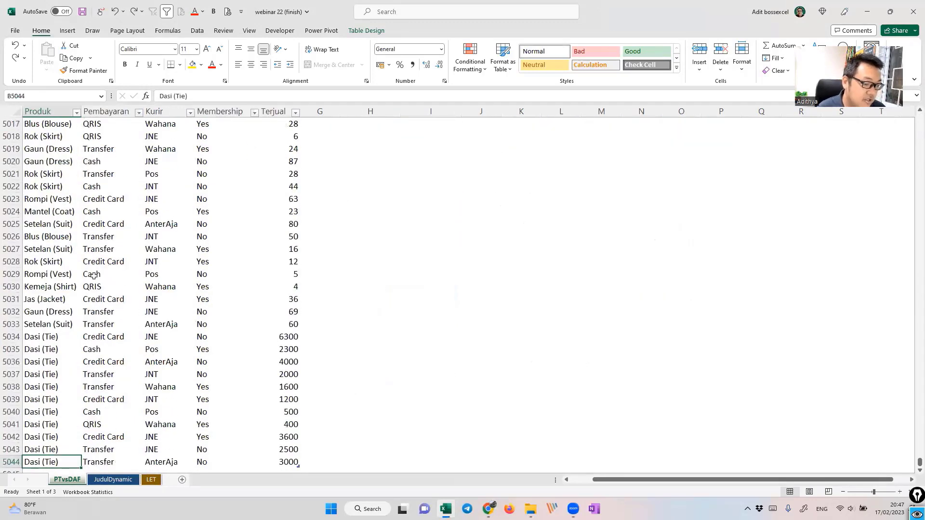
pyautogui.moveTo(41, 324)
pyautogui.mouseDown()
pyautogui.moveTo(82, 346)
pyautogui.moveTo(292, 351)
pyautogui.mouseUp()
pyautogui.hotkey('ctrl', 'c')
pyautogui.click(48, 400)
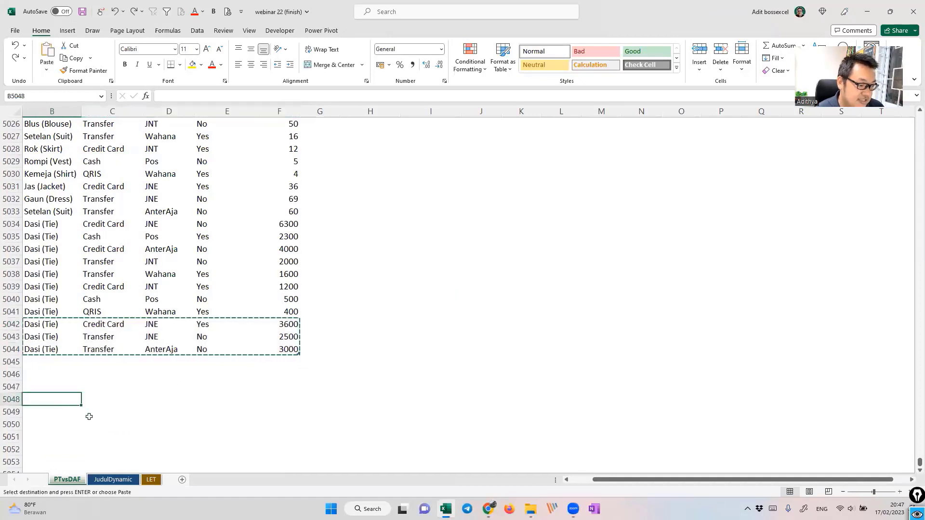
pyautogui.hotkey('ctrl', 'v')
# - Replace the product name in all three pasted rows, B5048:B5050, with Kaos (t-shirt)
pyautogui.moveTo(50, 401); pyautogui.dragTo(49, 420)
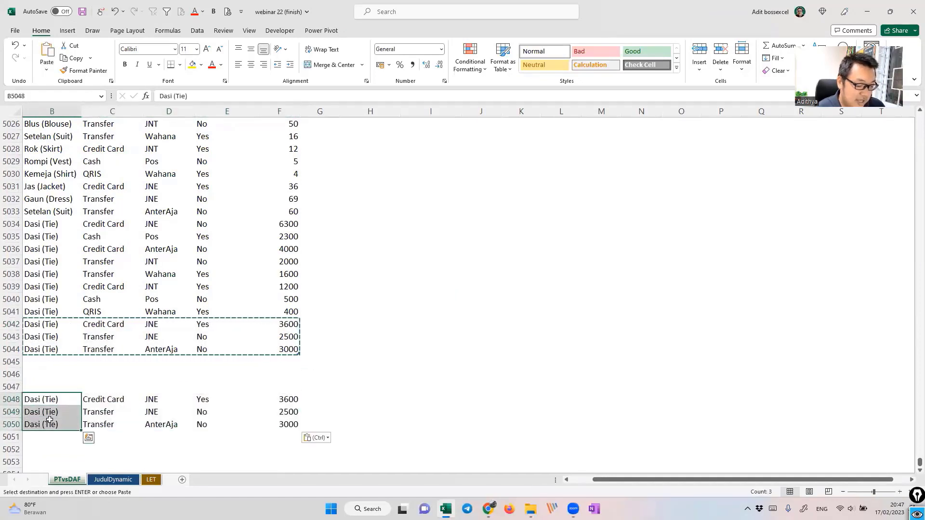
pyautogui.write('Kaos')
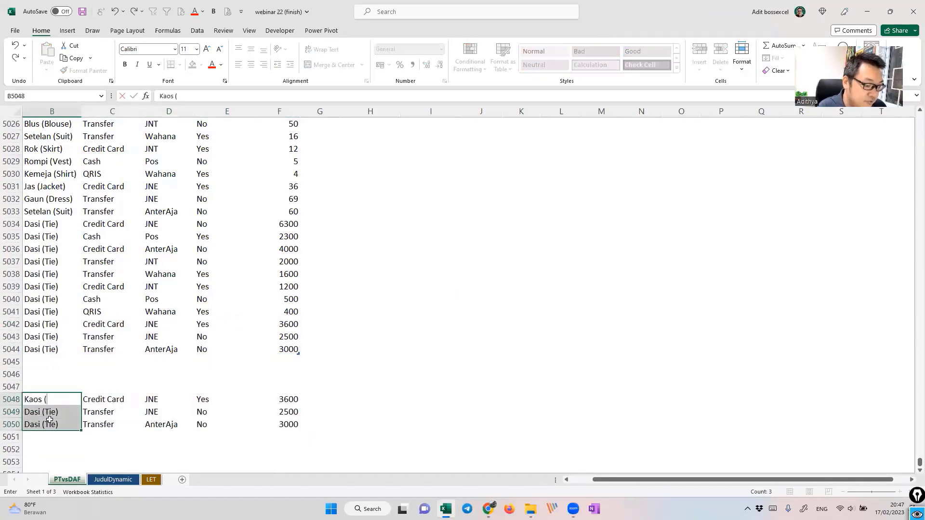
pyautogui.write(' (t-shirt')
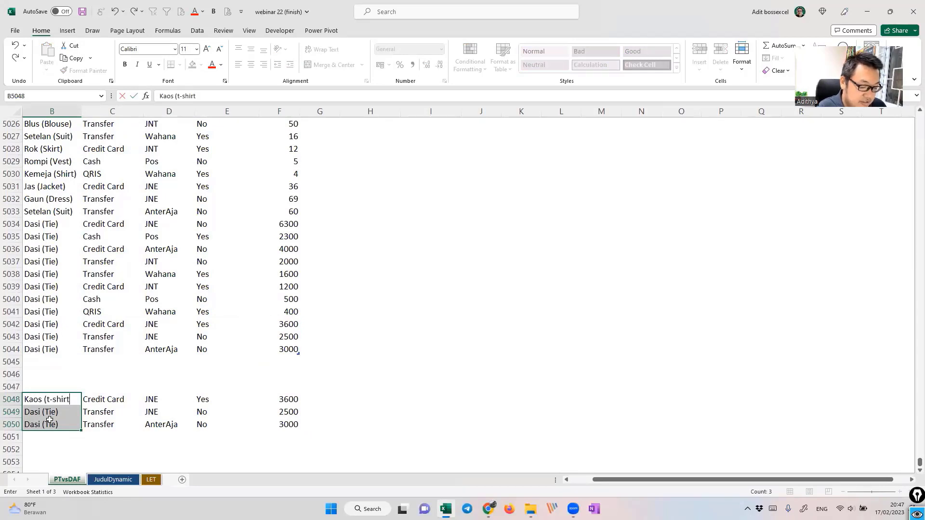
pyautogui.hotkey('ctrl', 'Return')
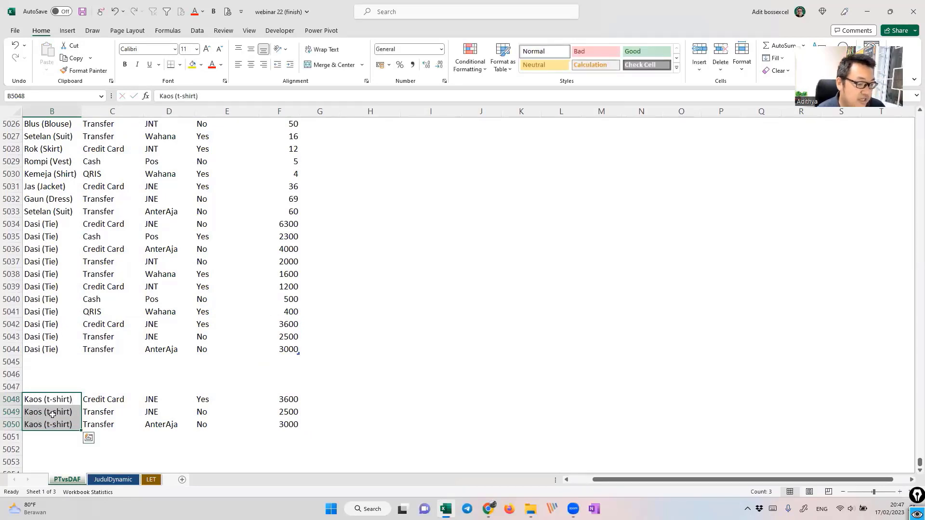
# - Move the three Kaos (t-shirt) rows from B5048:F5050 to B5045, directly beneath the table's last row, so they join the table
pyautogui.moveTo(48, 404); pyautogui.dragTo(293, 426)
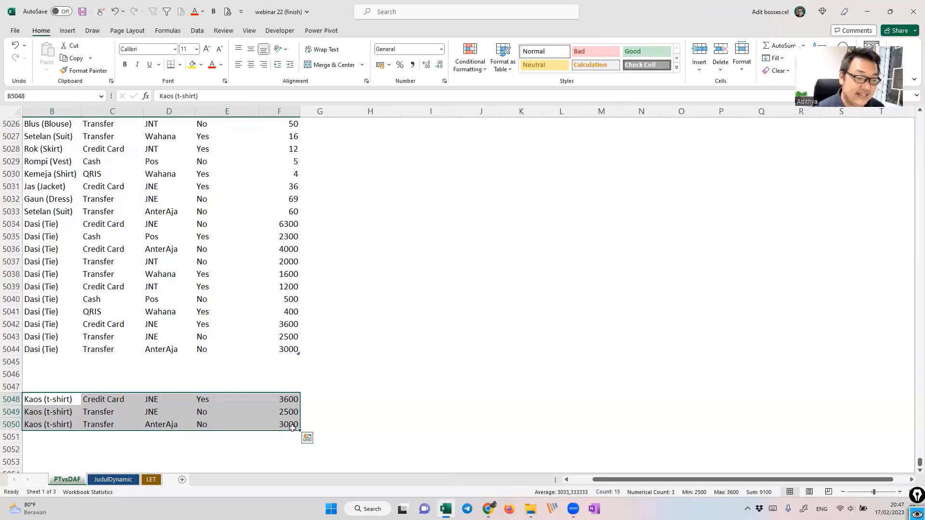
pyautogui.click(153, 395)
pyautogui.click(52, 403)
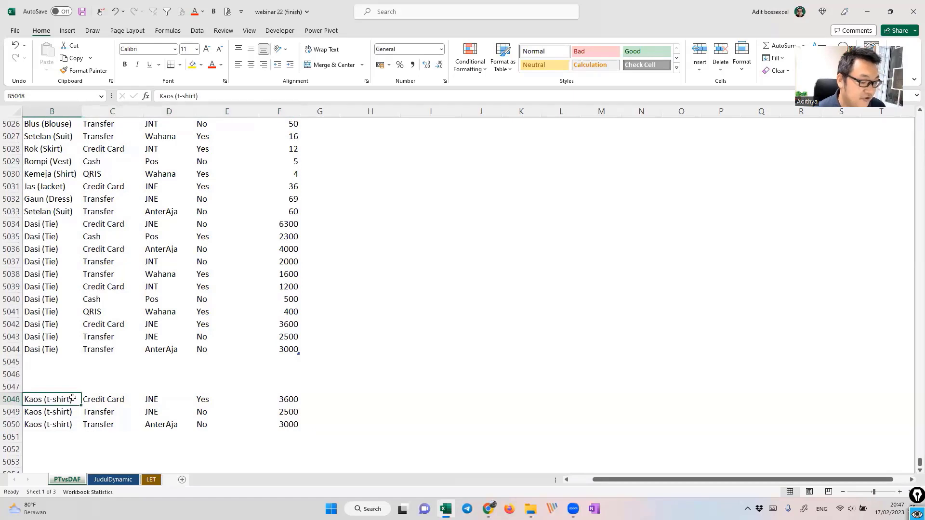
pyautogui.hotkey('ctrl', 'q')
pyautogui.moveTo(78, 393); pyautogui.dragTo(80, 364)
# - Circle the table's end marker at F5047 in red ink, draw an arrow to it from the last Dasi (Tie) row, and clear the ink
pyautogui.click(319, 336)
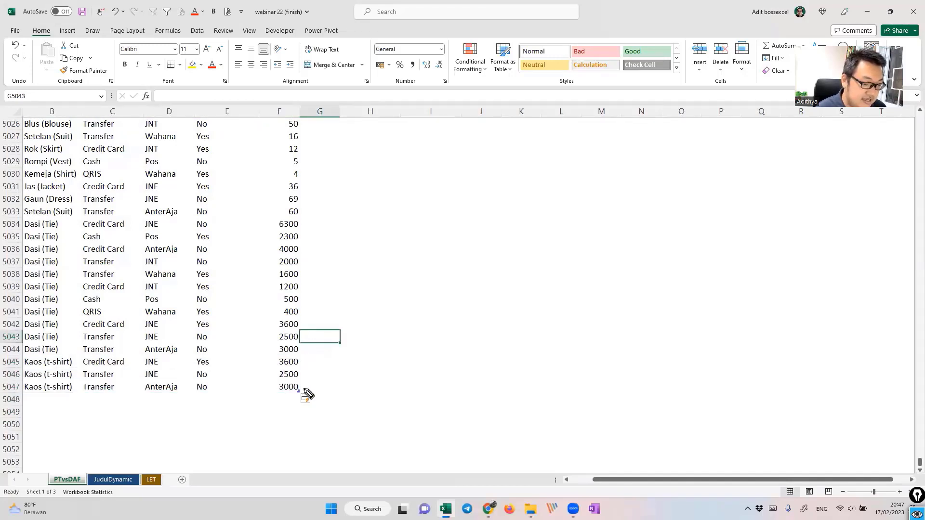
pyautogui.moveTo(301, 385)
pyautogui.mouseDown()
pyautogui.moveTo(299, 396)
pyautogui.moveTo(303, 385)
pyautogui.mouseUp()
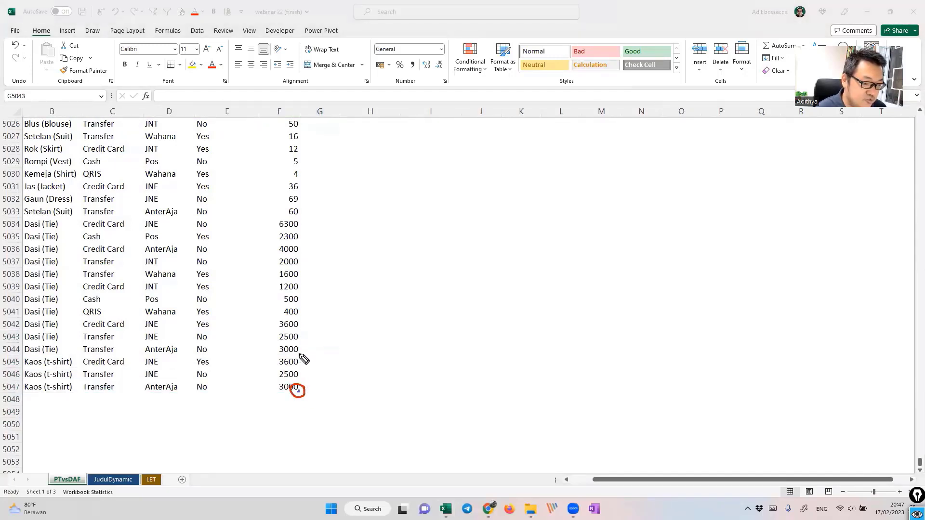
pyautogui.moveTo(300, 355)
pyautogui.mouseDown()
pyautogui.moveTo(311, 360)
pyautogui.moveTo(309, 385)
pyautogui.moveTo(319, 379)
pyautogui.mouseUp()
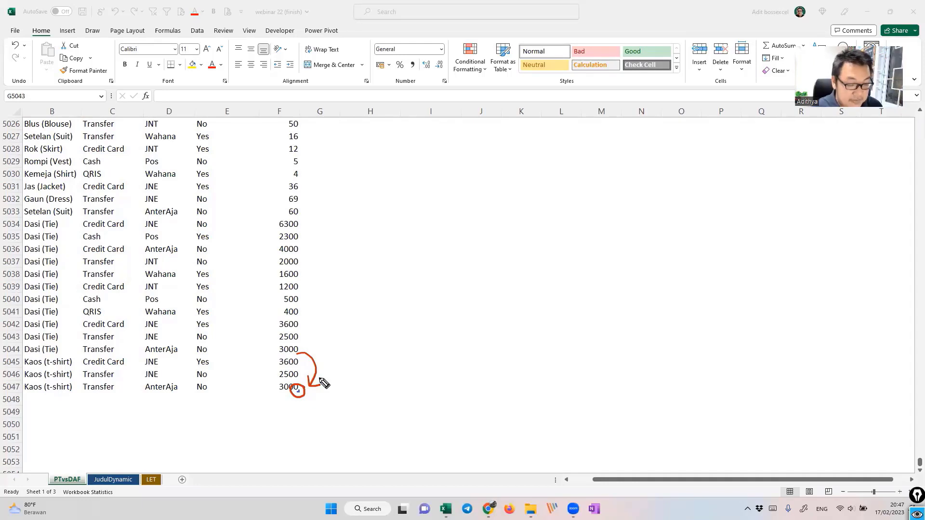
pyautogui.hotkey('ctrl', 'shift', '6')
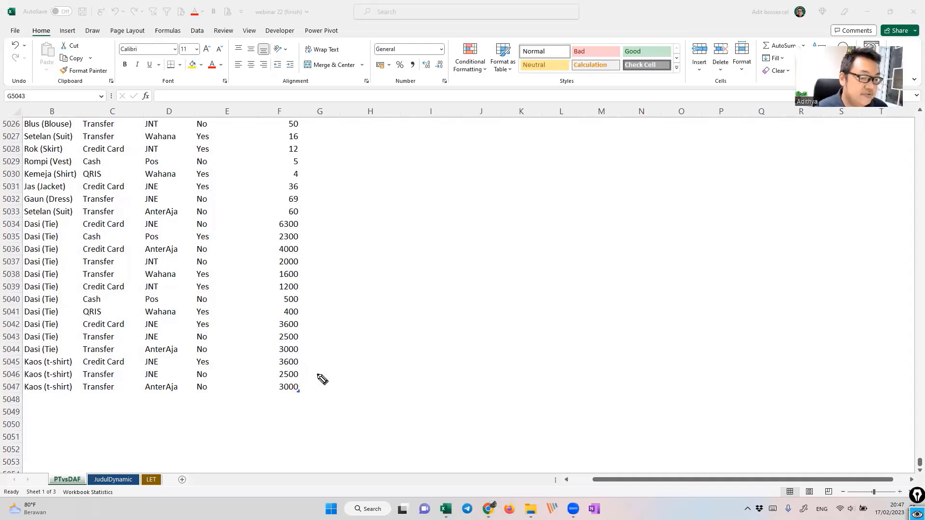
pyautogui.hotkey('ctrl', 'shift', '2')
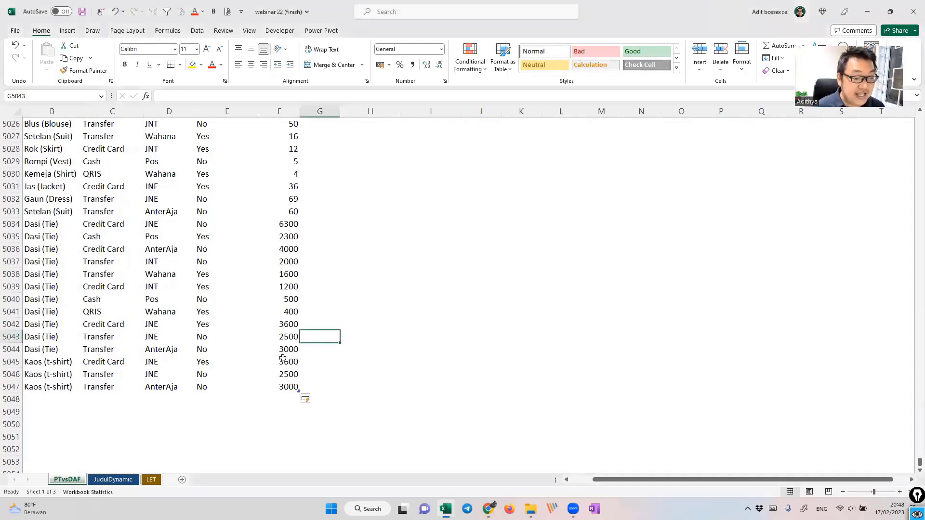
# - Return to the start of the sales table and write "refresh" in red ink below the PivotTable with an arrow pointing to it
pyautogui.press('Left')
pyautogui.hotkey('ctrl', 'Up')
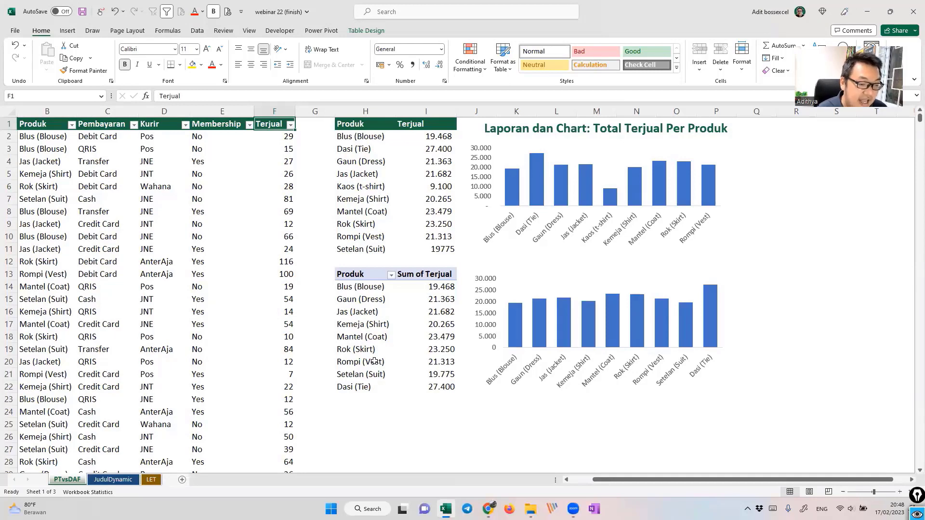
pyautogui.moveTo(365, 398)
pyautogui.mouseDown()
pyautogui.moveTo(353, 424)
pyautogui.moveTo(384, 415)
pyautogui.moveTo(400, 396)
pyautogui.moveTo(413, 399)
pyautogui.moveTo(409, 417)
pyautogui.mouseUp()
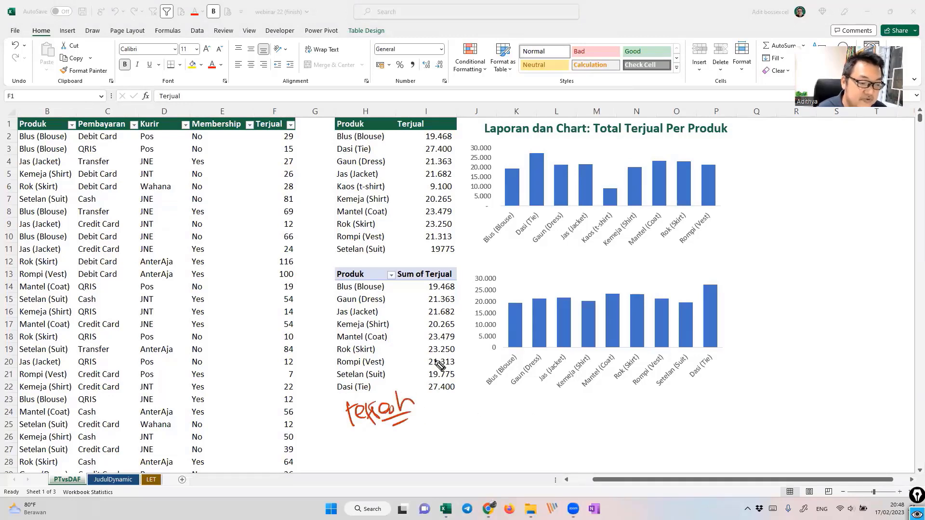
pyautogui.moveTo(306, 415); pyautogui.dragTo(353, 396)
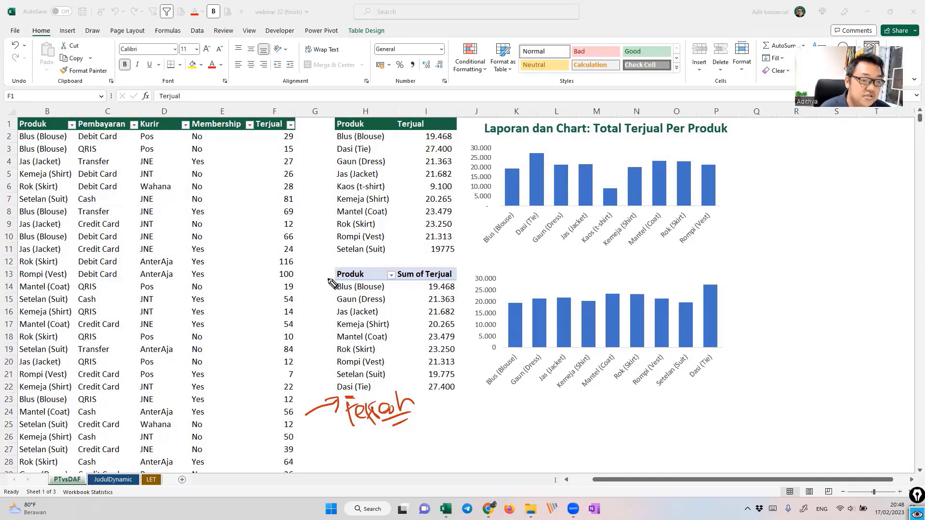
# - Mark Kaos (t-shirt) in the formula report and its chart in red ink with the note "Sort", and clear all the ink
pyautogui.moveTo(330, 178)
pyautogui.mouseDown()
pyautogui.moveTo(338, 202)
pyautogui.moveTo(391, 198)
pyautogui.moveTo(386, 175)
pyautogui.moveTo(332, 179)
pyautogui.mouseUp()
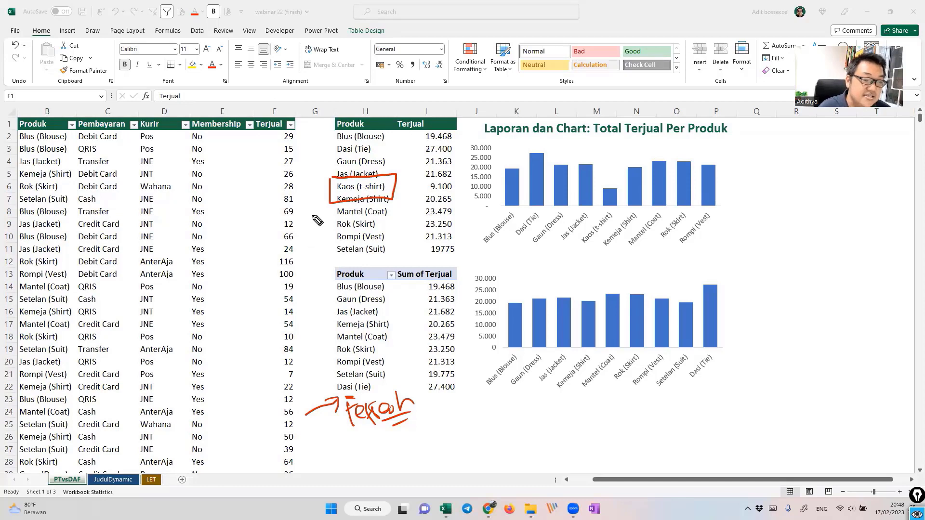
pyautogui.moveTo(307, 222)
pyautogui.mouseDown()
pyautogui.moveTo(297, 243)
pyautogui.moveTo(333, 222)
pyautogui.mouseUp()
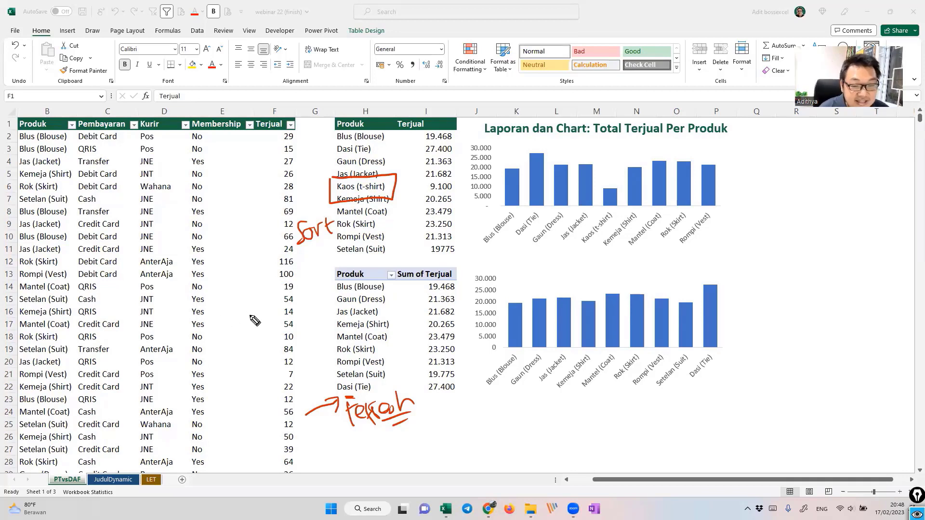
pyautogui.moveTo(624, 210)
pyautogui.mouseDown()
pyautogui.moveTo(593, 207)
pyautogui.moveTo(616, 230)
pyautogui.mouseUp()
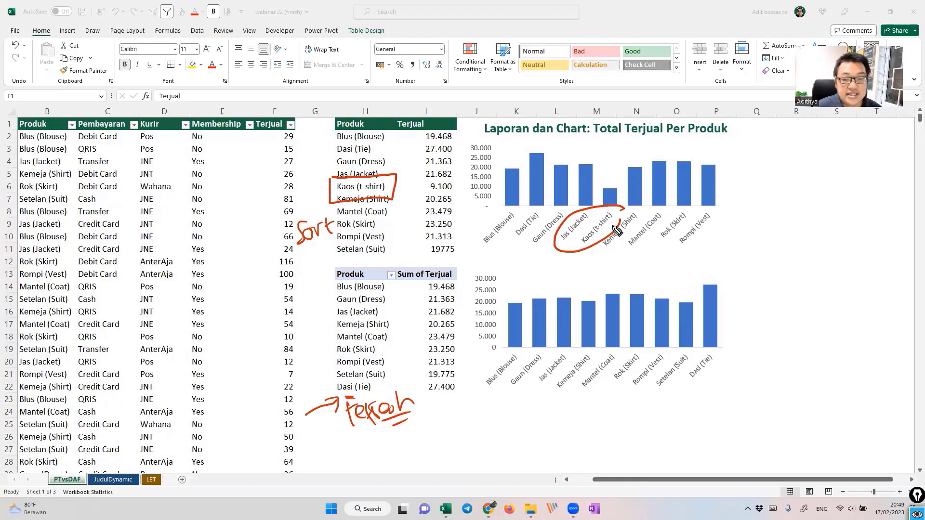
pyautogui.hotkey('ctrl', 'shift', '7')
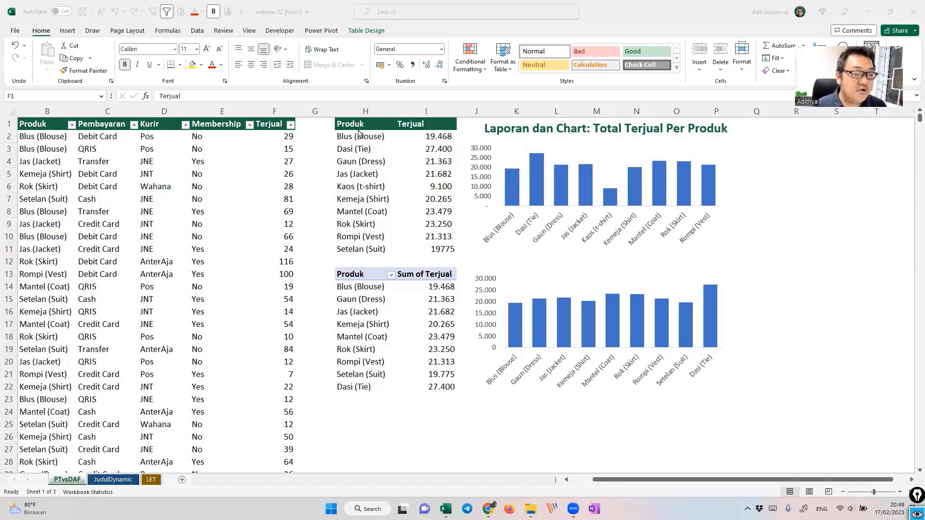
# - Compare the formula report in H1:I11 with the PivotTable in H13:I22, checking which one includes the Kaos (t-shirt) product
pyautogui.moveTo(352, 129); pyautogui.dragTo(432, 258)
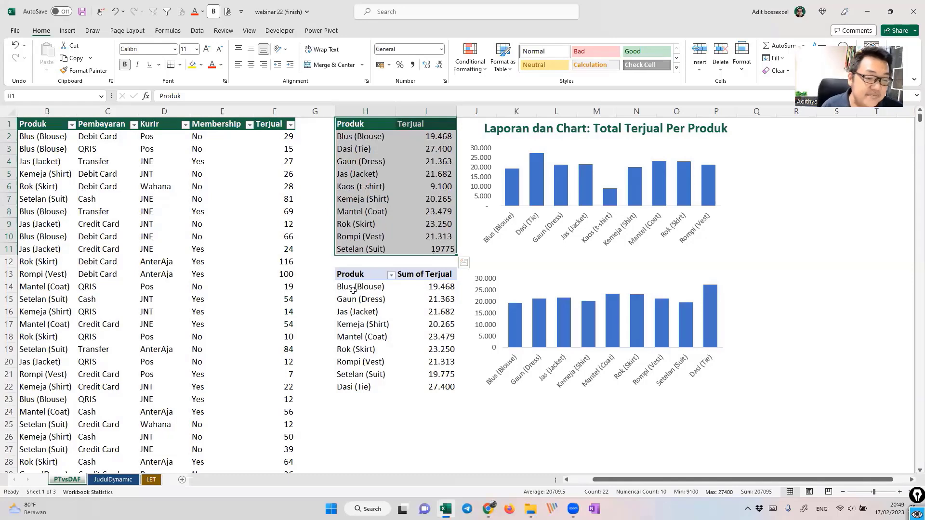
pyautogui.moveTo(350, 275); pyautogui.dragTo(433, 381)
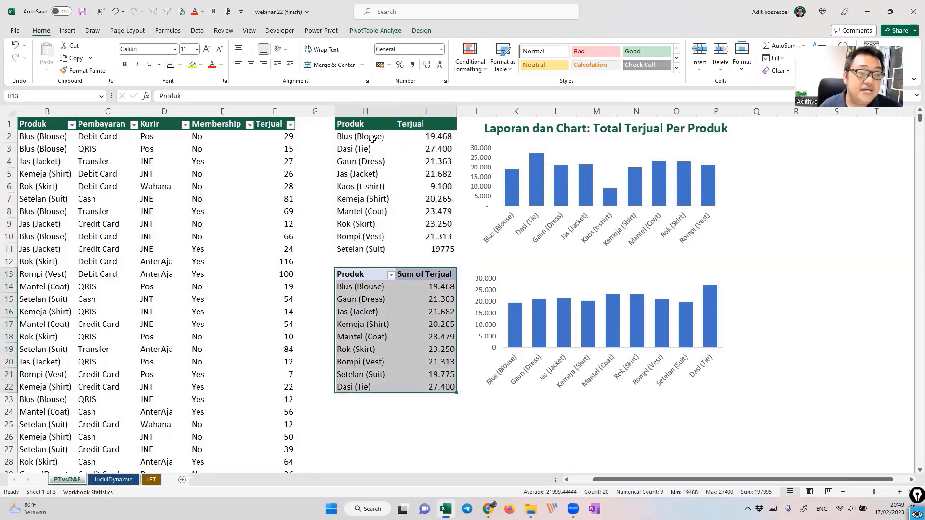
pyautogui.moveTo(357, 137); pyautogui.dragTo(404, 214)
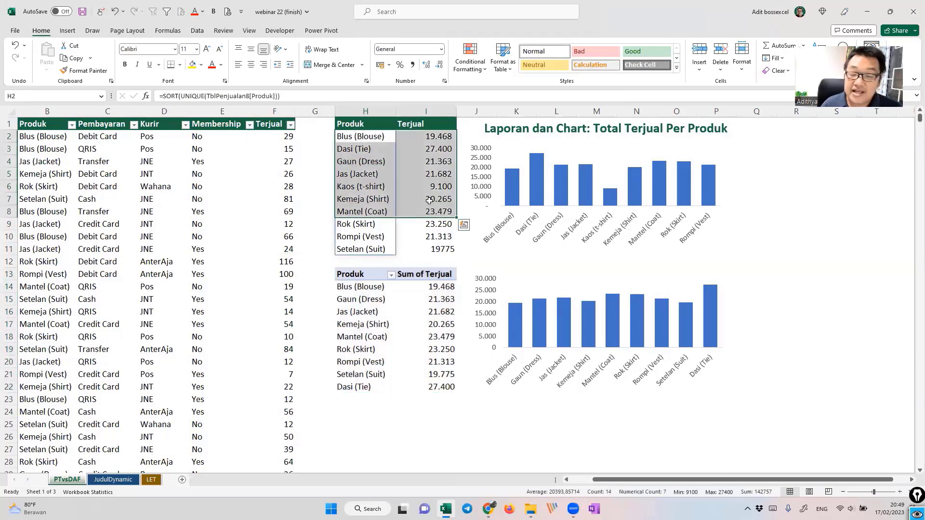
pyautogui.click(425, 148)
pyautogui.click(268, 165)
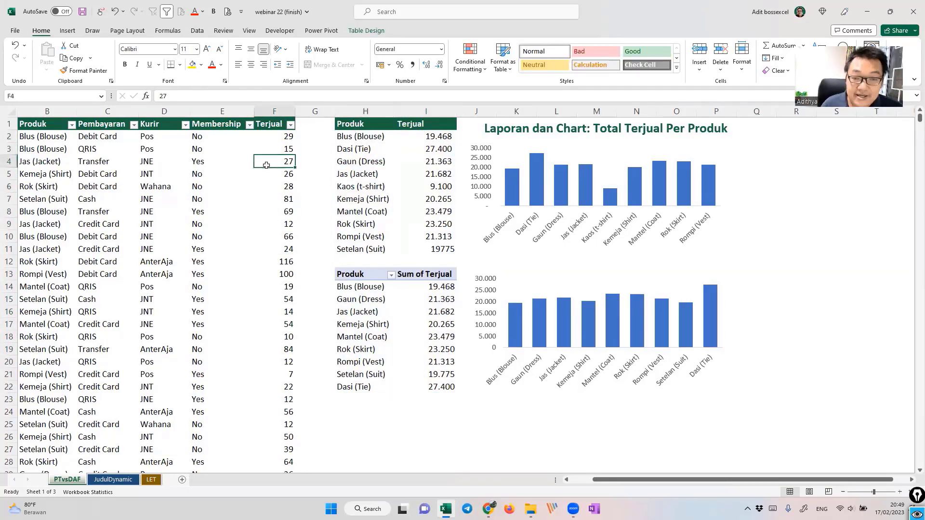
pyautogui.click(367, 299)
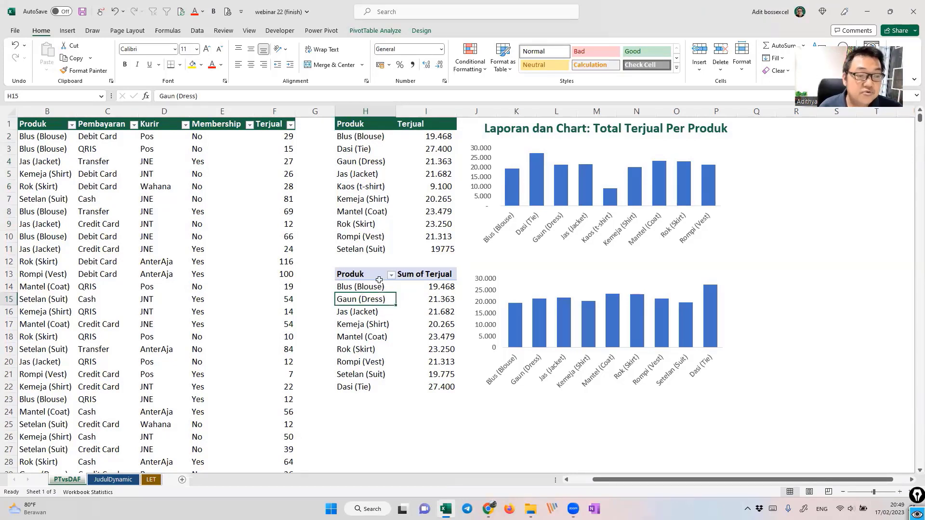
pyautogui.moveTo(350, 136); pyautogui.dragTo(350, 249)
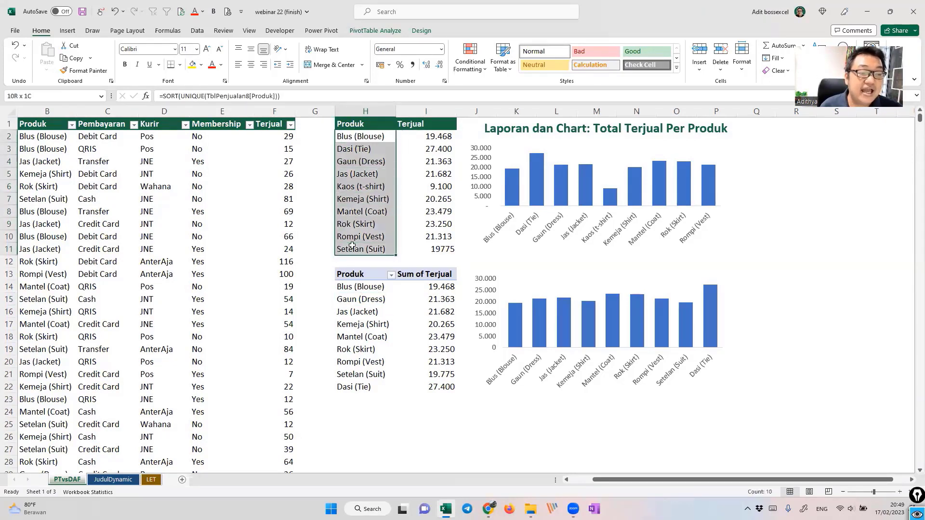
# - Refresh the PivotTable so it picks up the rows added to the sales table
pyautogui.click(321, 220)
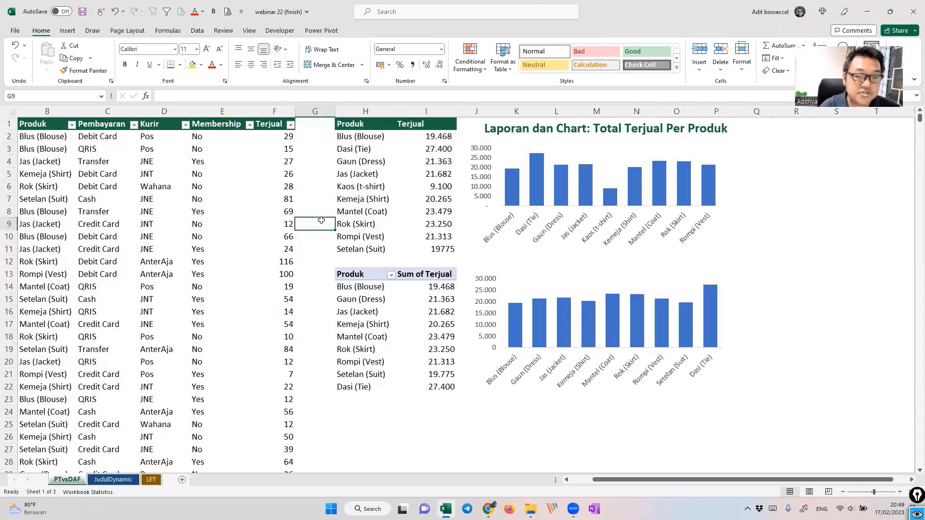
pyautogui.rightClick(378, 311)
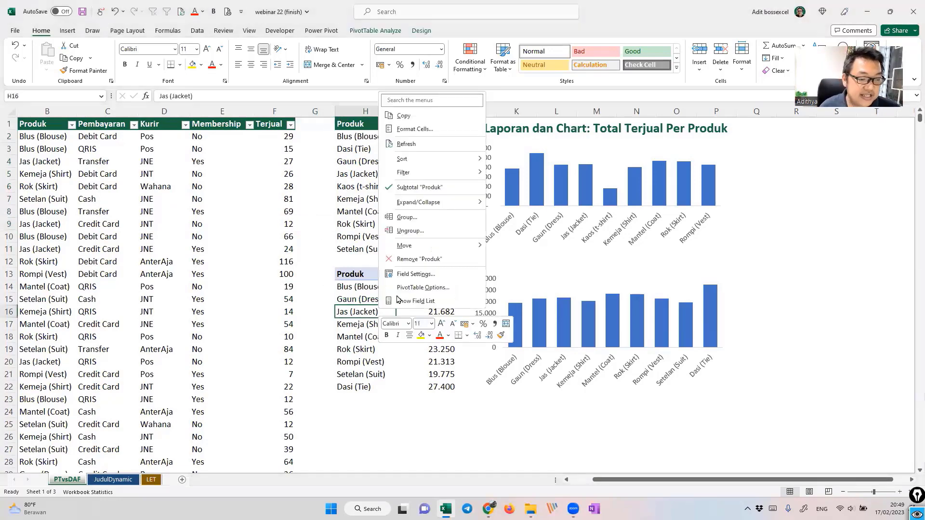
pyautogui.click(414, 143)
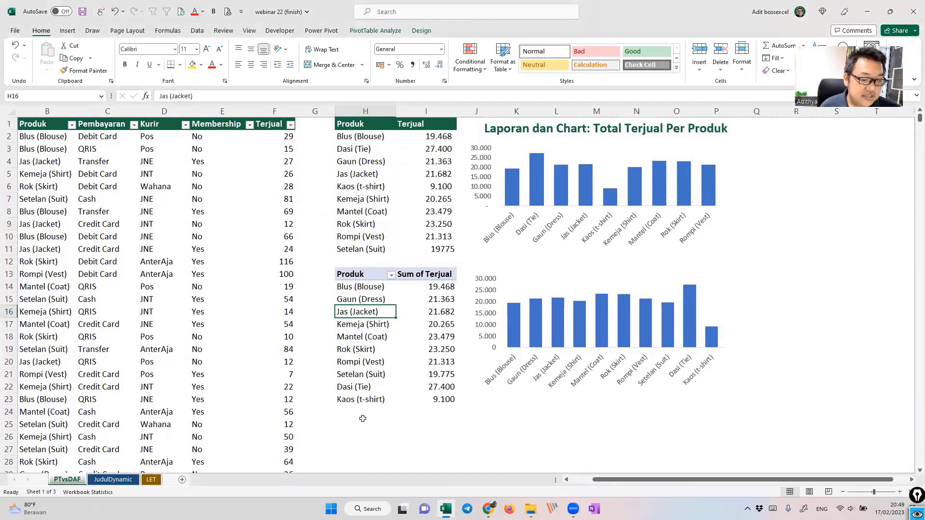
# - Compare the position of Kaos (t-shirt) in the PivotTable with its position in the formula report in H1:I11
pyautogui.moveTo(354, 403); pyautogui.dragTo(425, 400)
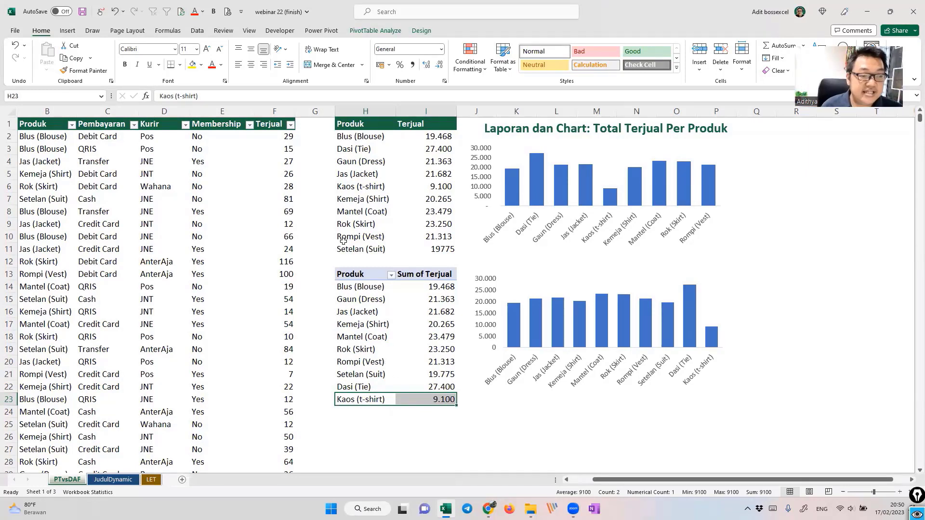
pyautogui.moveTo(342, 129); pyautogui.dragTo(427, 226)
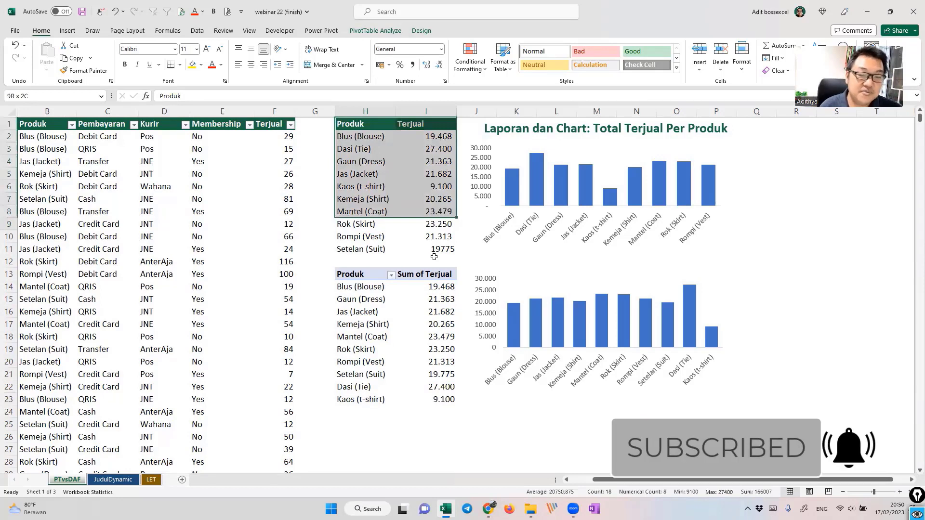
pyautogui.moveTo(434, 257); pyautogui.dragTo(434, 257)
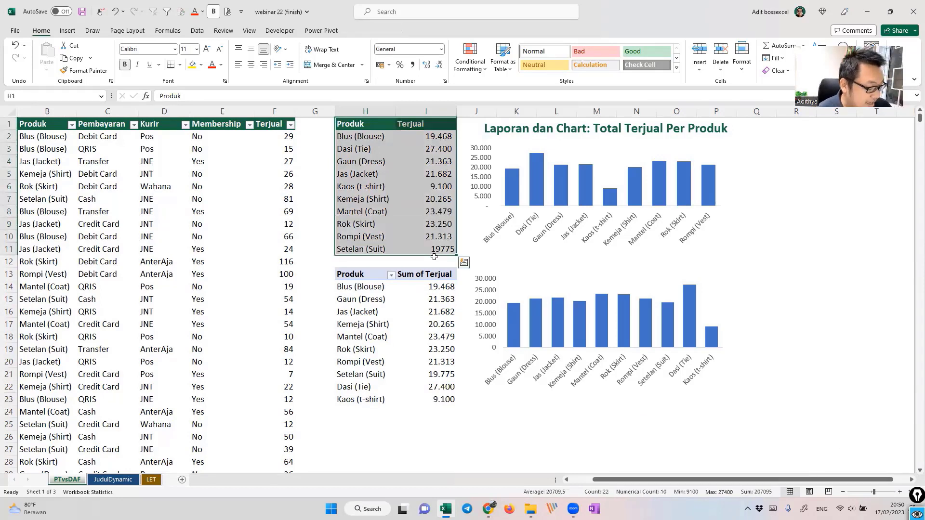